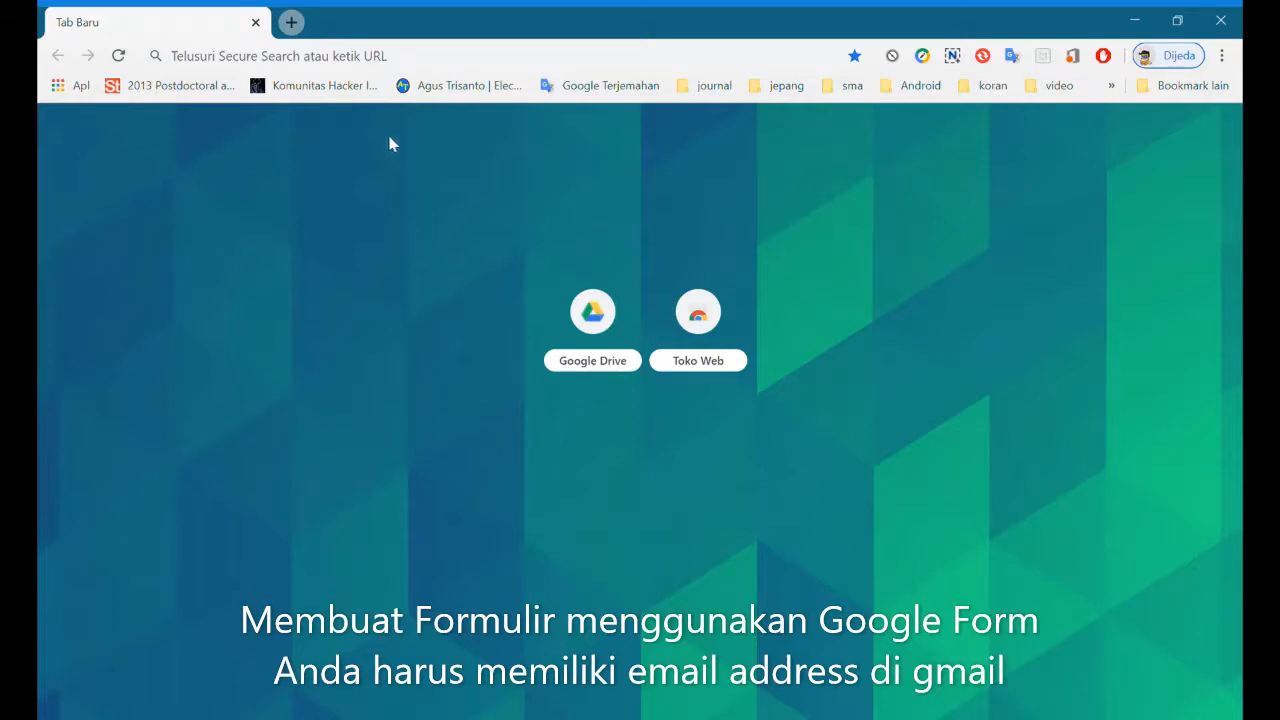
# Go to drive.google.com and proceed to the personal Google Drive login page.
pyautogui.click(390, 60)
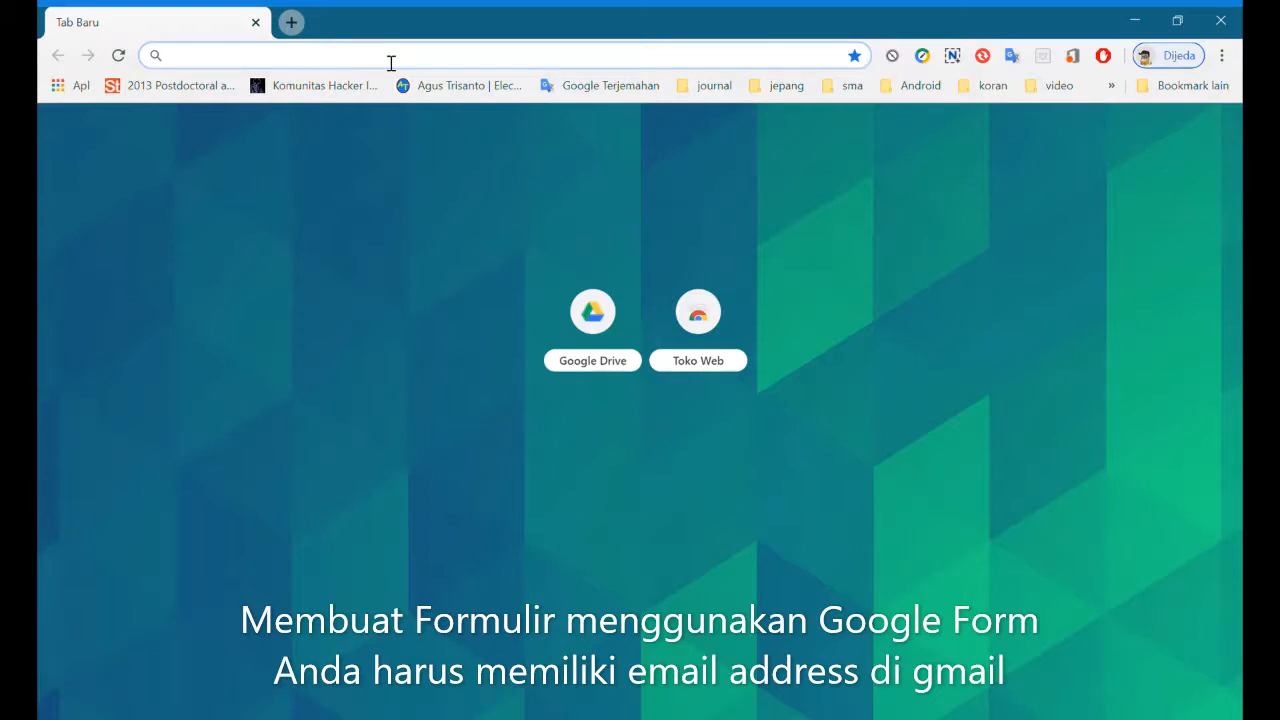
pyautogui.write('drive')
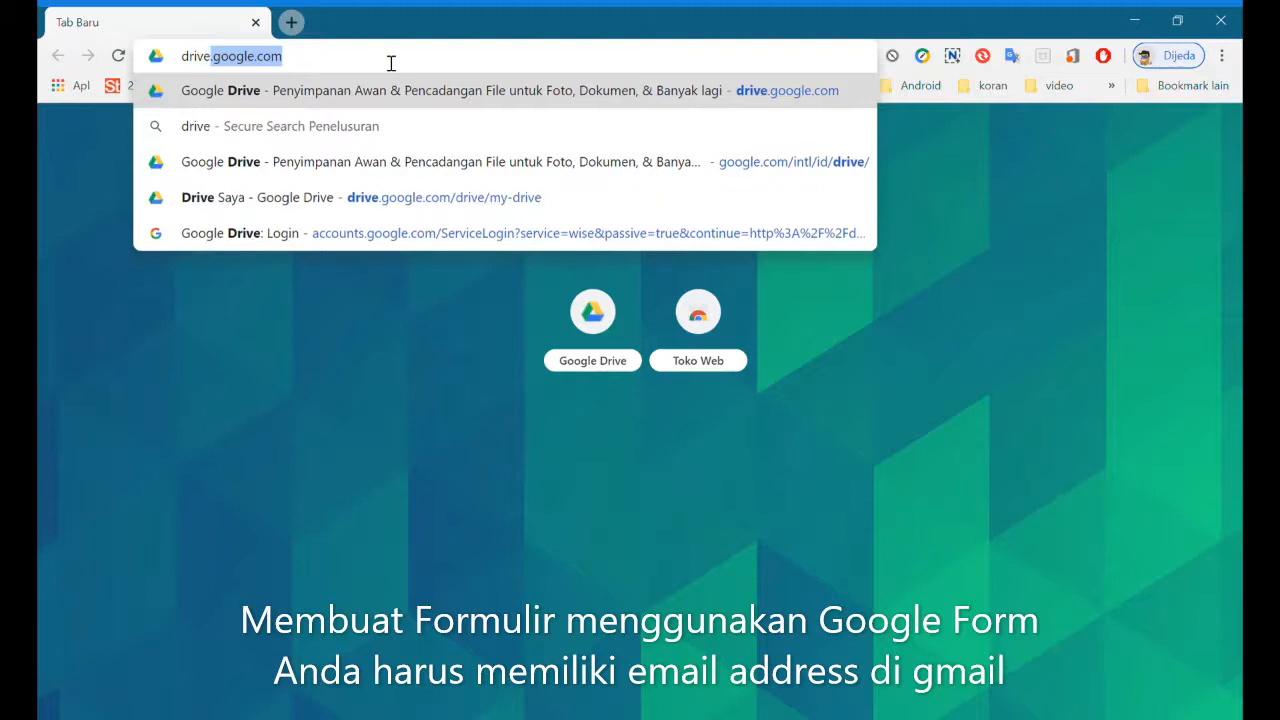
pyautogui.write('.goo')
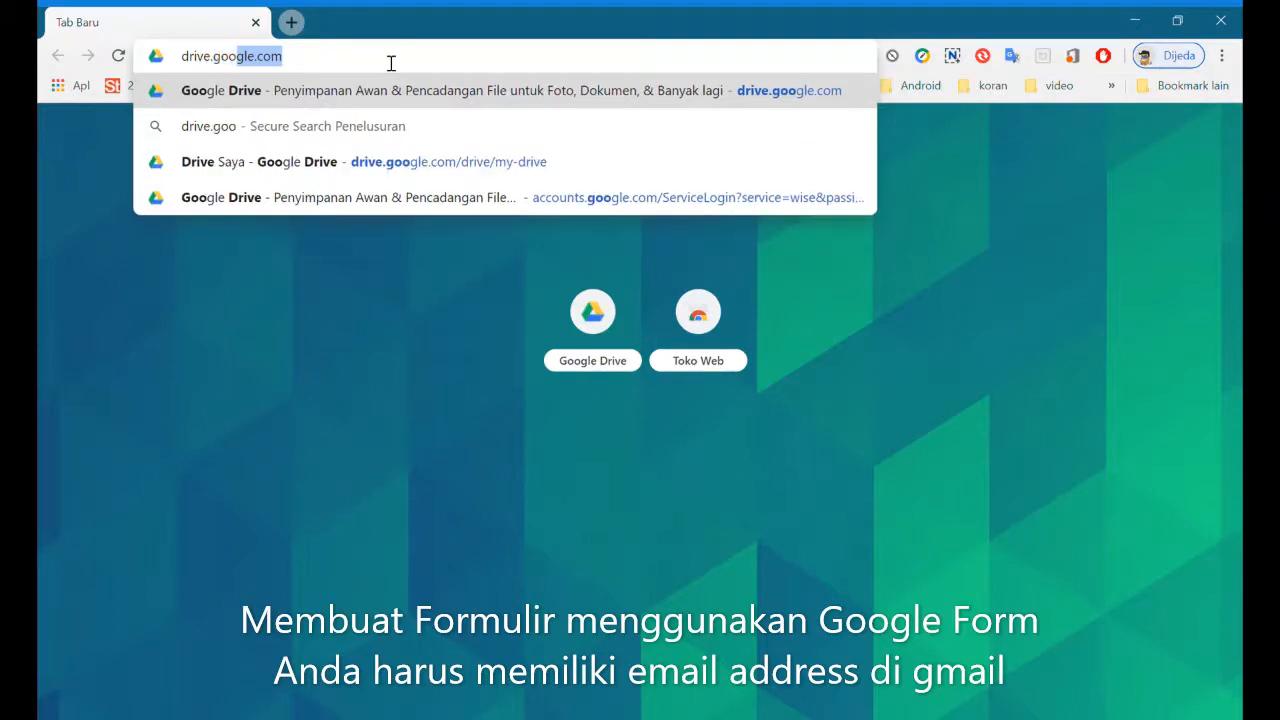
pyautogui.write('gle.com')
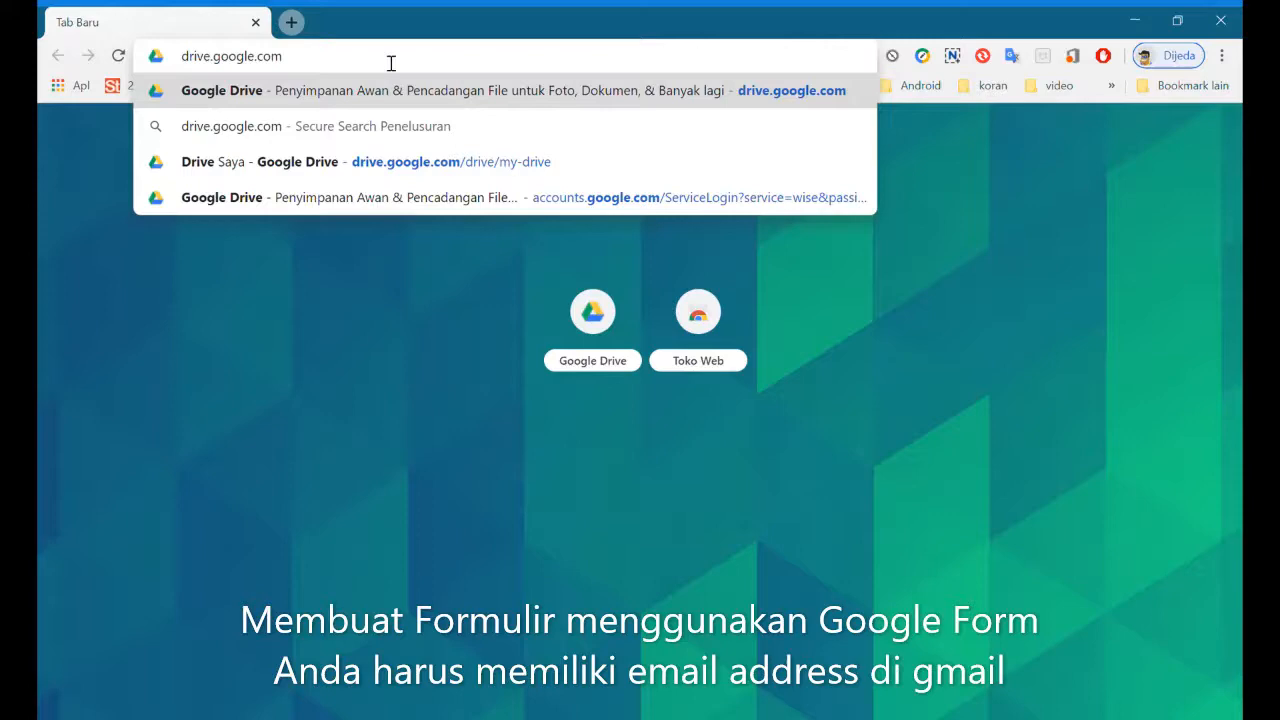
pyautogui.press('Return')
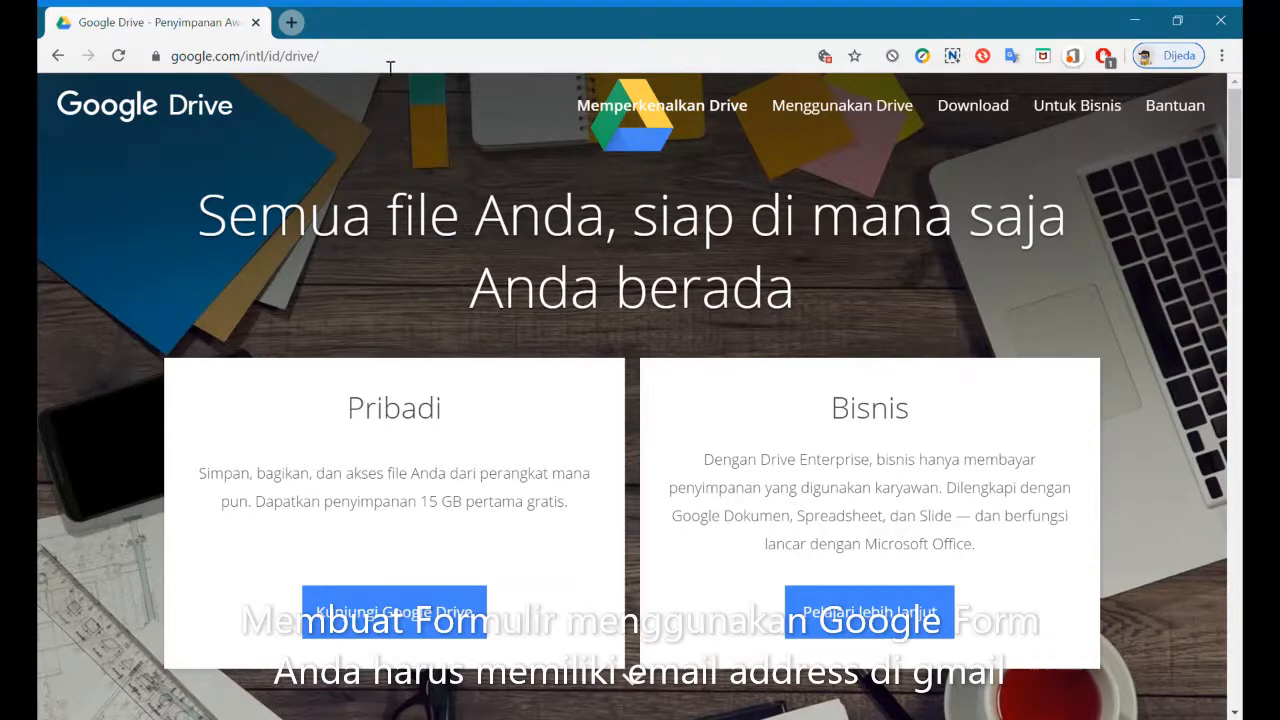
pyautogui.click(441, 618)
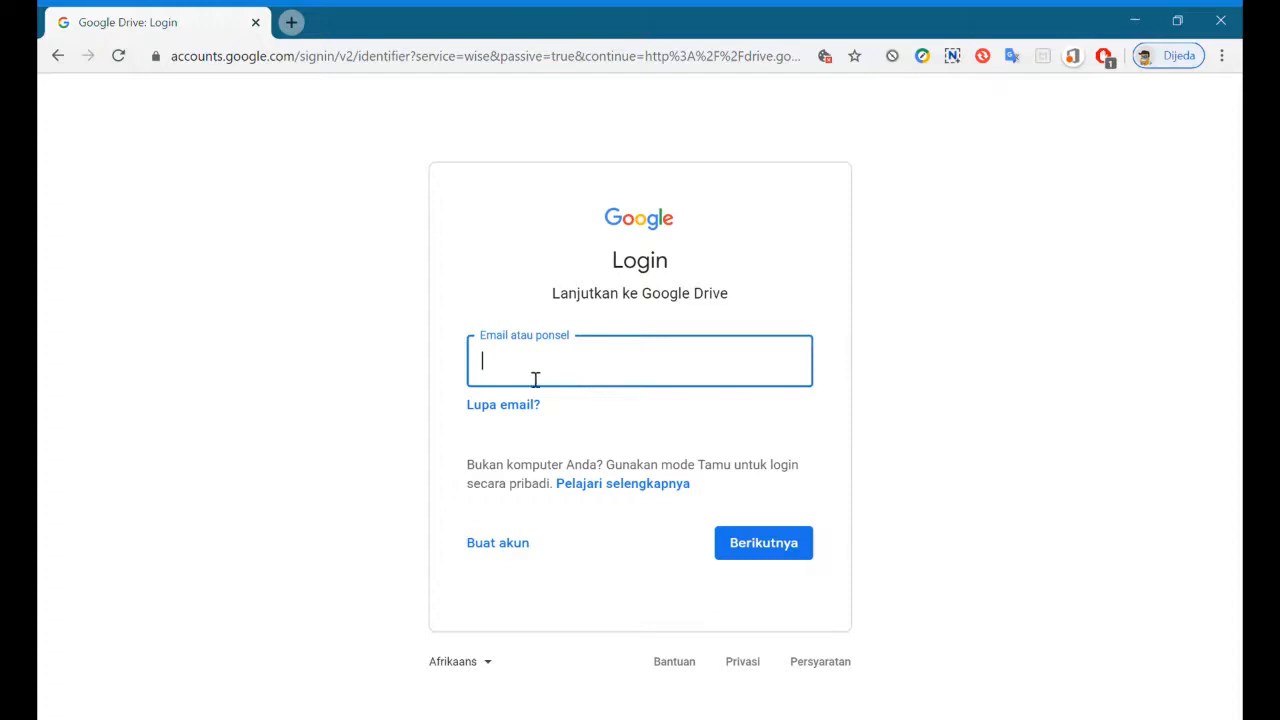
# Enter the account's e-mail address on the Google login page and continue to the password page.
pyautogui.click(779, 559)
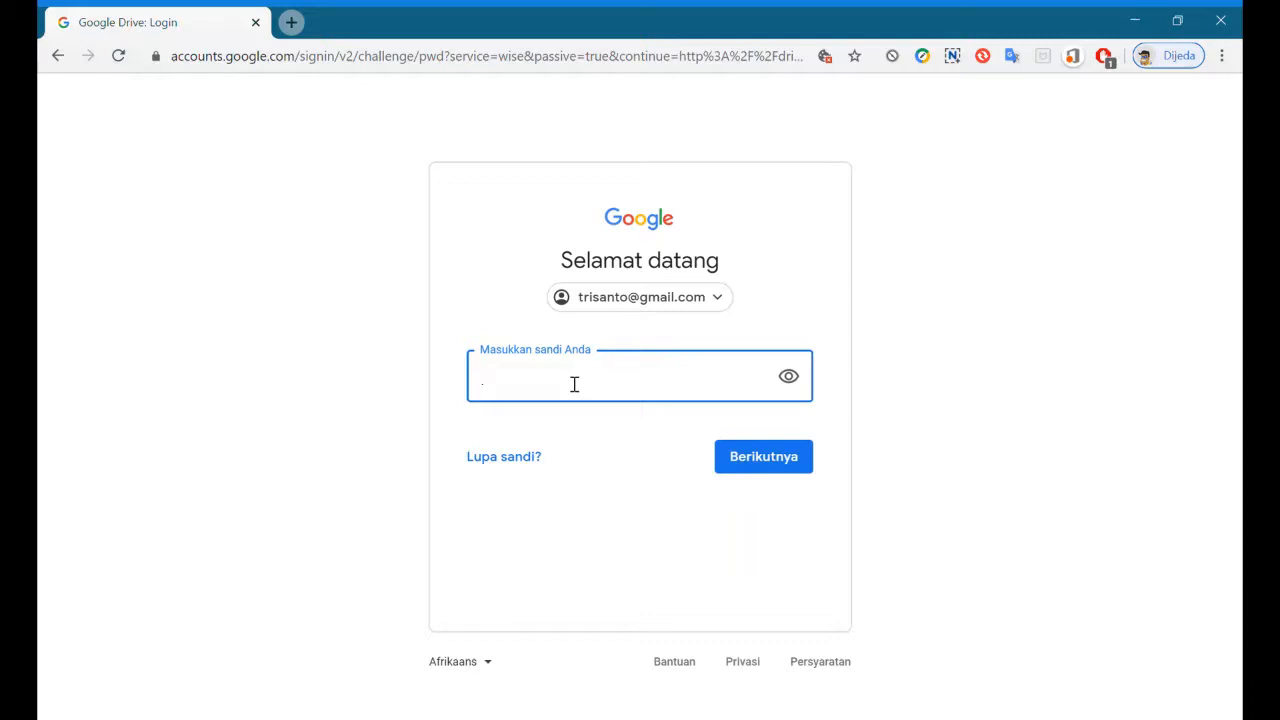
# Enter the account password and continue to two-step verification.
pyautogui.write('••••••••••••')
pyautogui.click(745, 465)
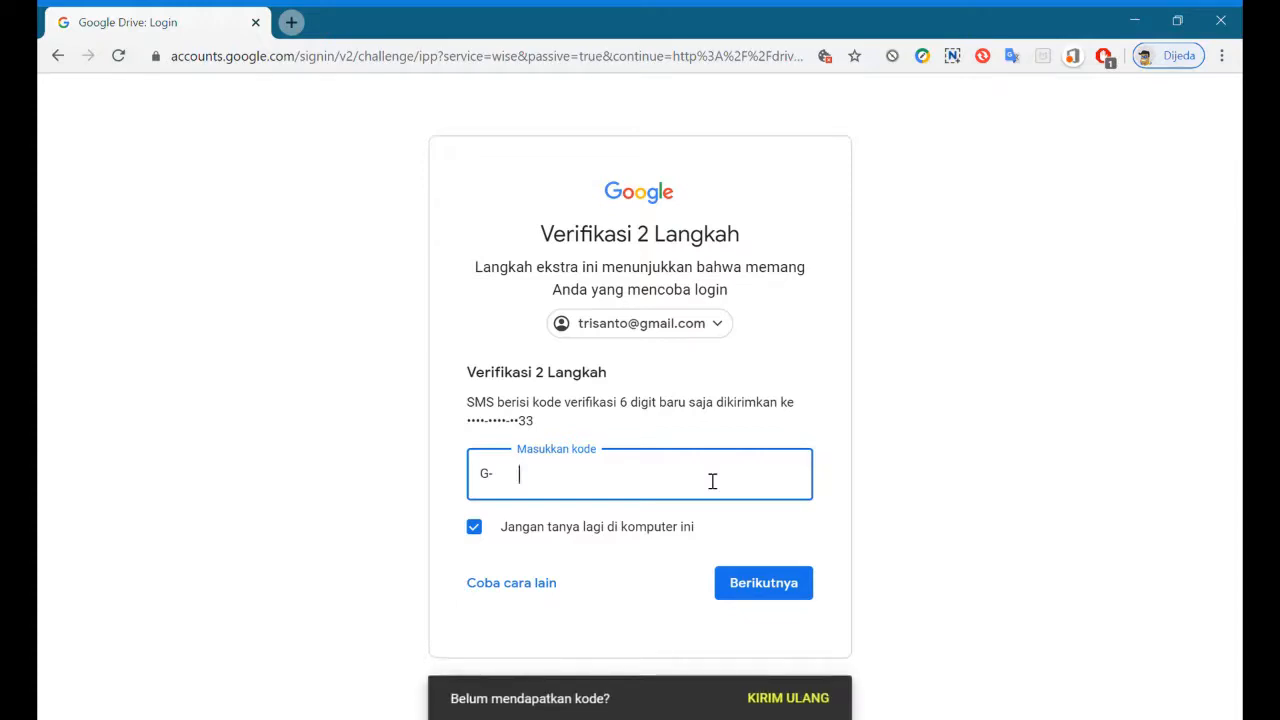
# Enter the SMS verification code and complete the login to Google Drive.
pyautogui.click(740, 572)
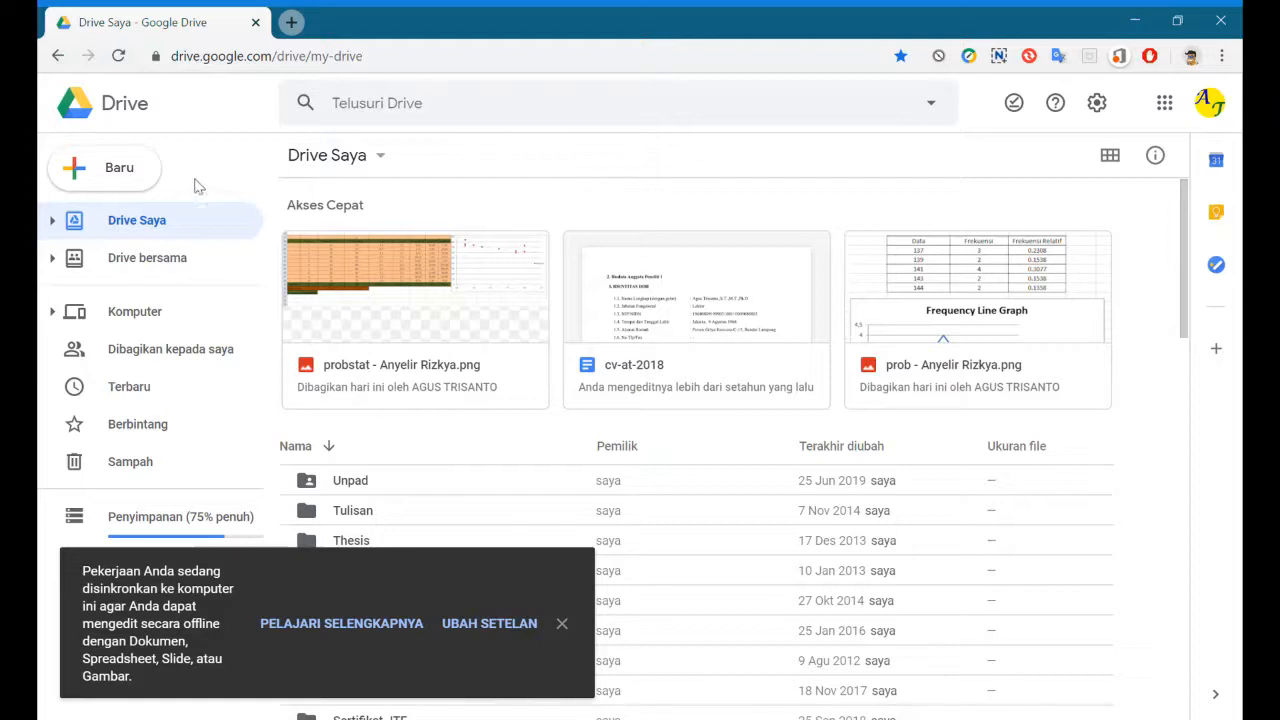
# Create a new blank Google Formulir from Drive Saya.
pyautogui.click(121, 170)
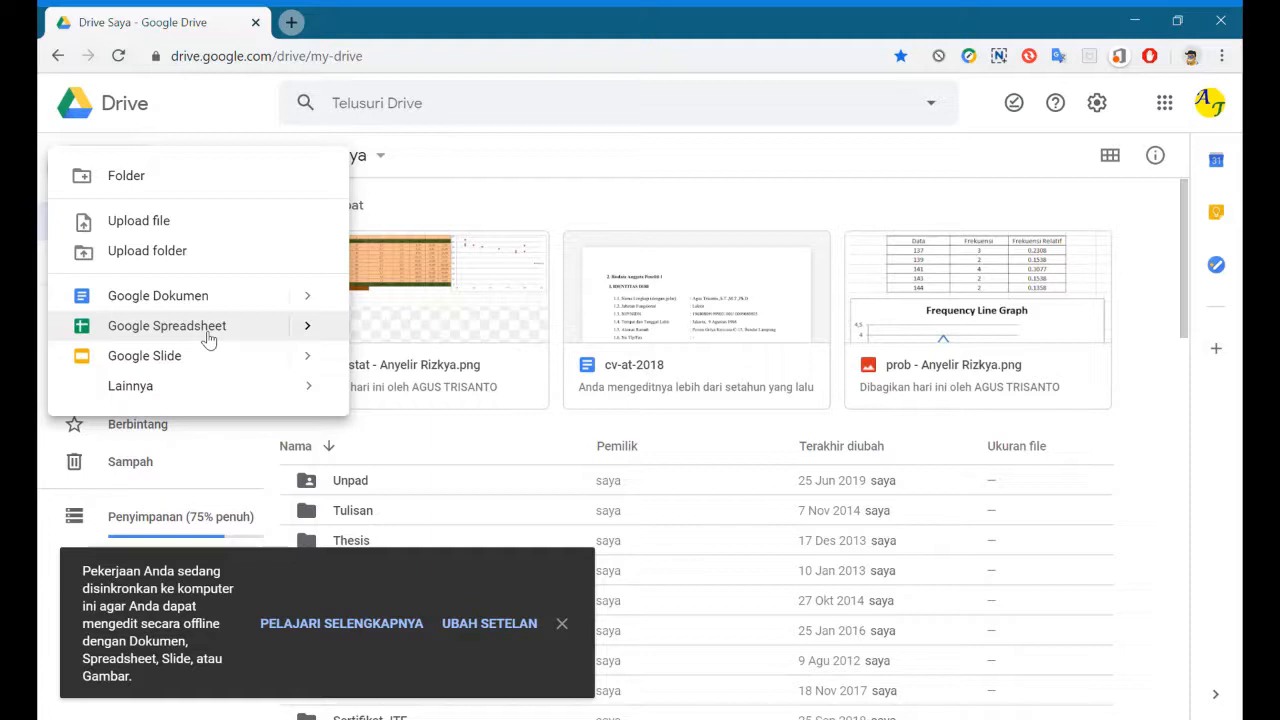
pyautogui.moveTo(190, 395)
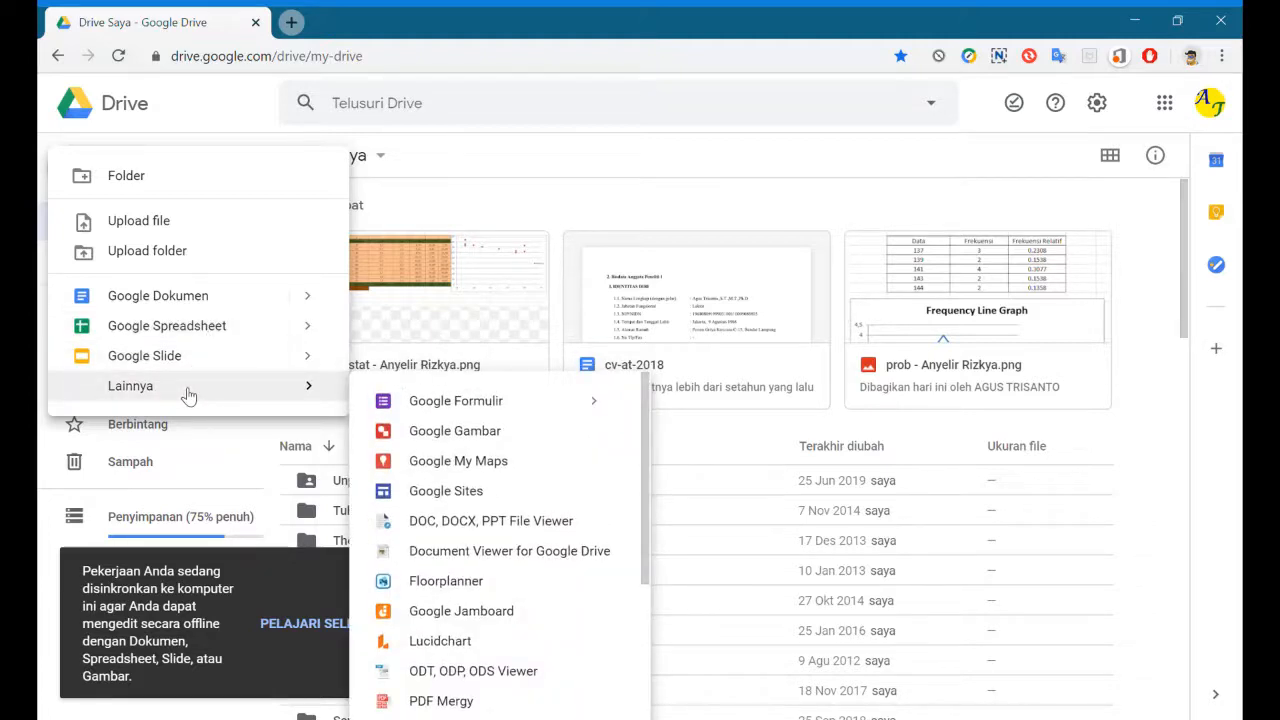
pyautogui.click(458, 410)
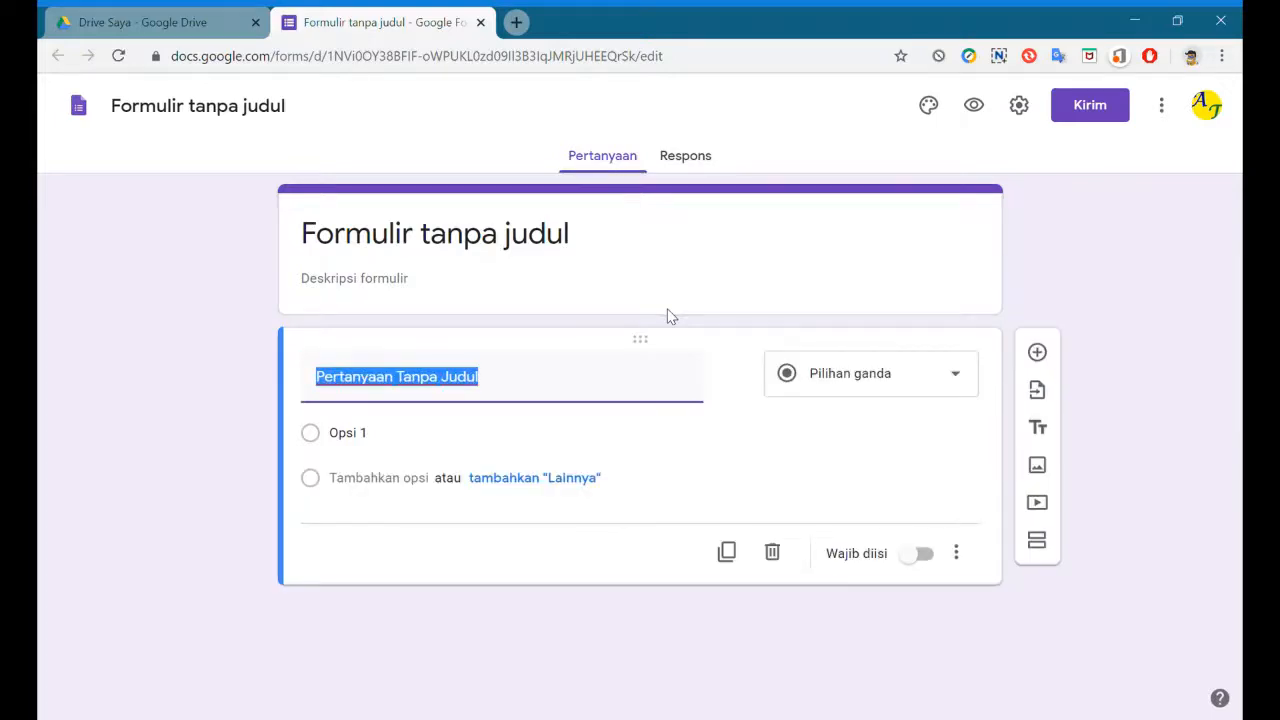
# Replace the form's default title with "Data Persoal Anggota".
pyautogui.click(582, 243)
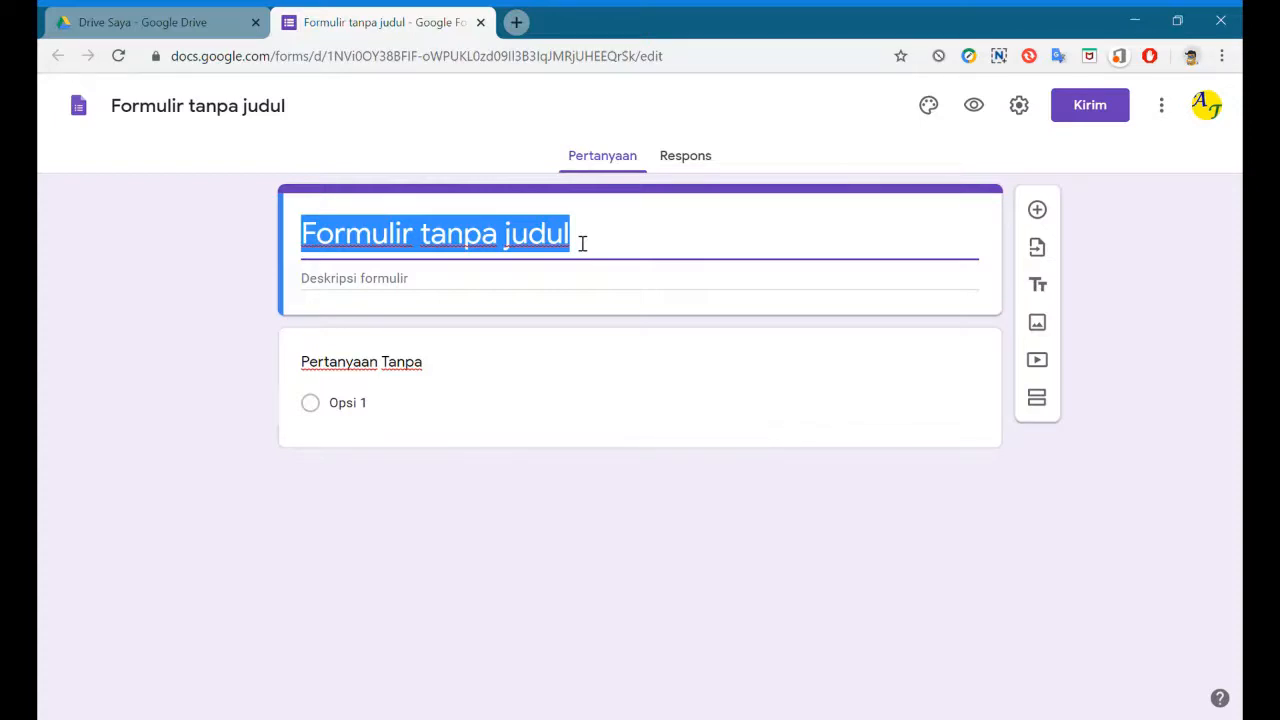
pyautogui.write('Data ')
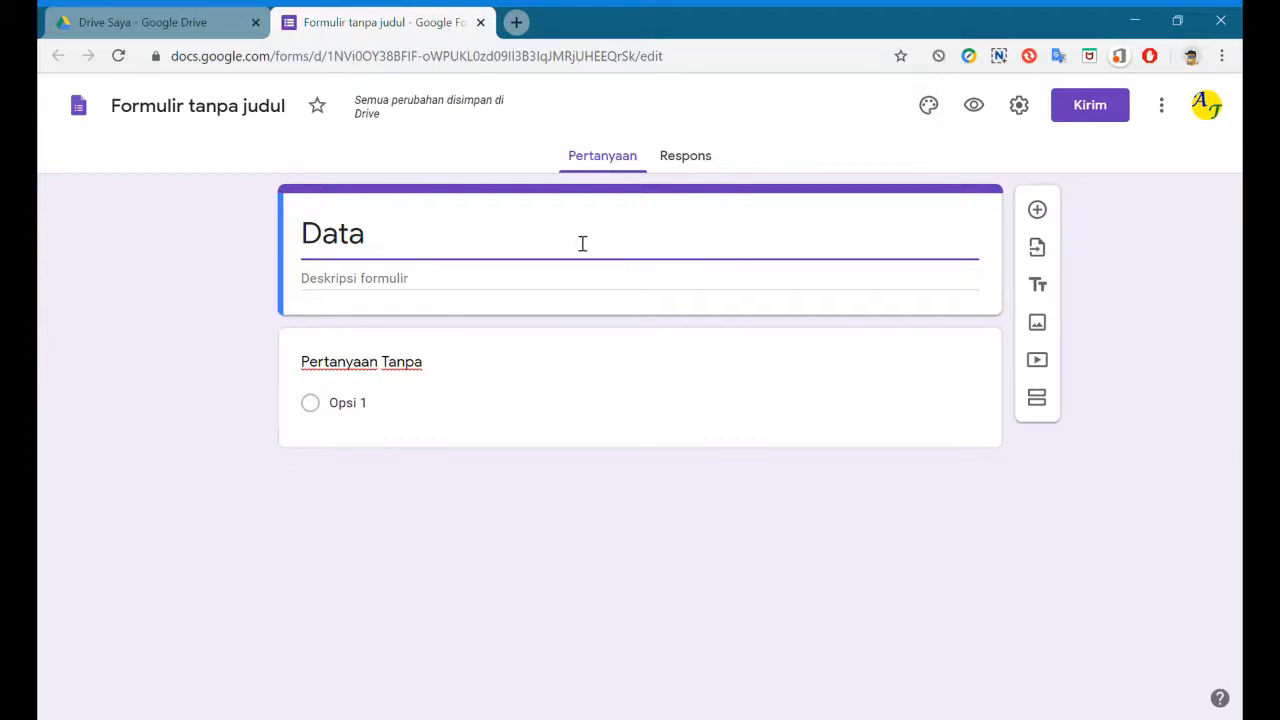
pyautogui.write('PE')
pyautogui.press('BackSpace')
pyautogui.write('r')
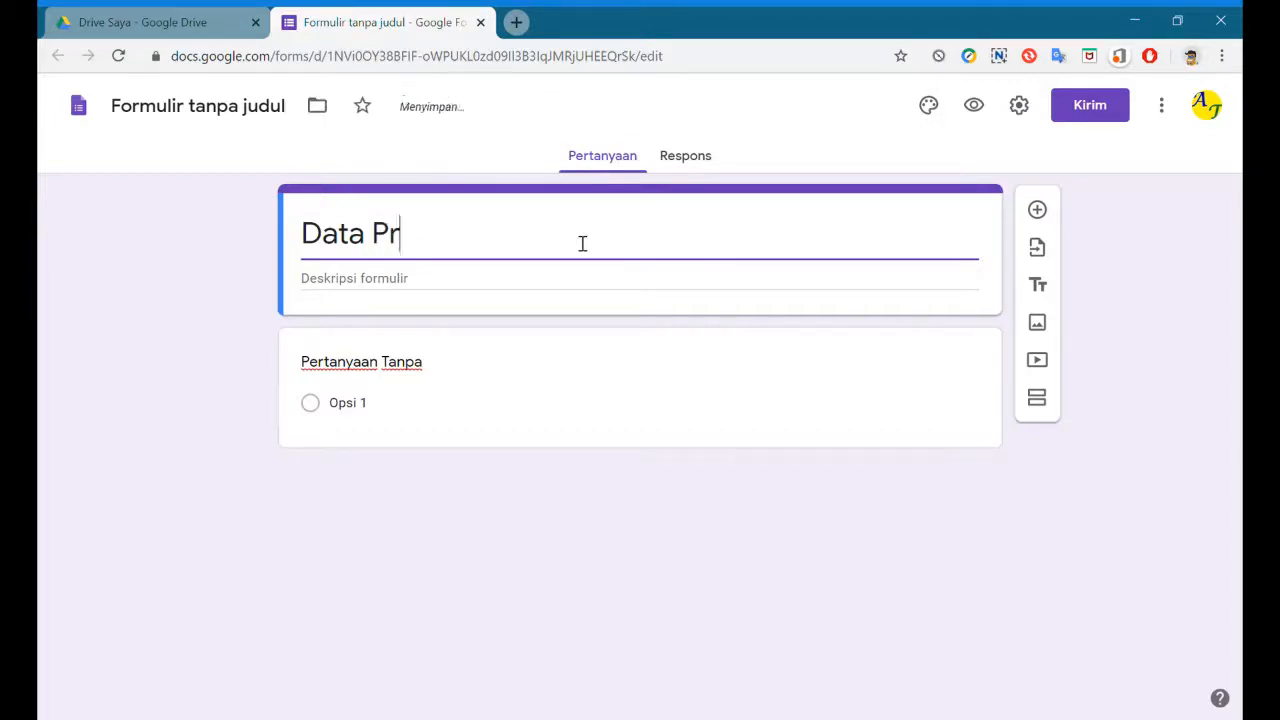
pyautogui.write('so')
pyautogui.press('BackSpace')
pyautogui.press('BackSpace')
pyautogui.press('BackSpace')
pyautogui.write('ersoal')
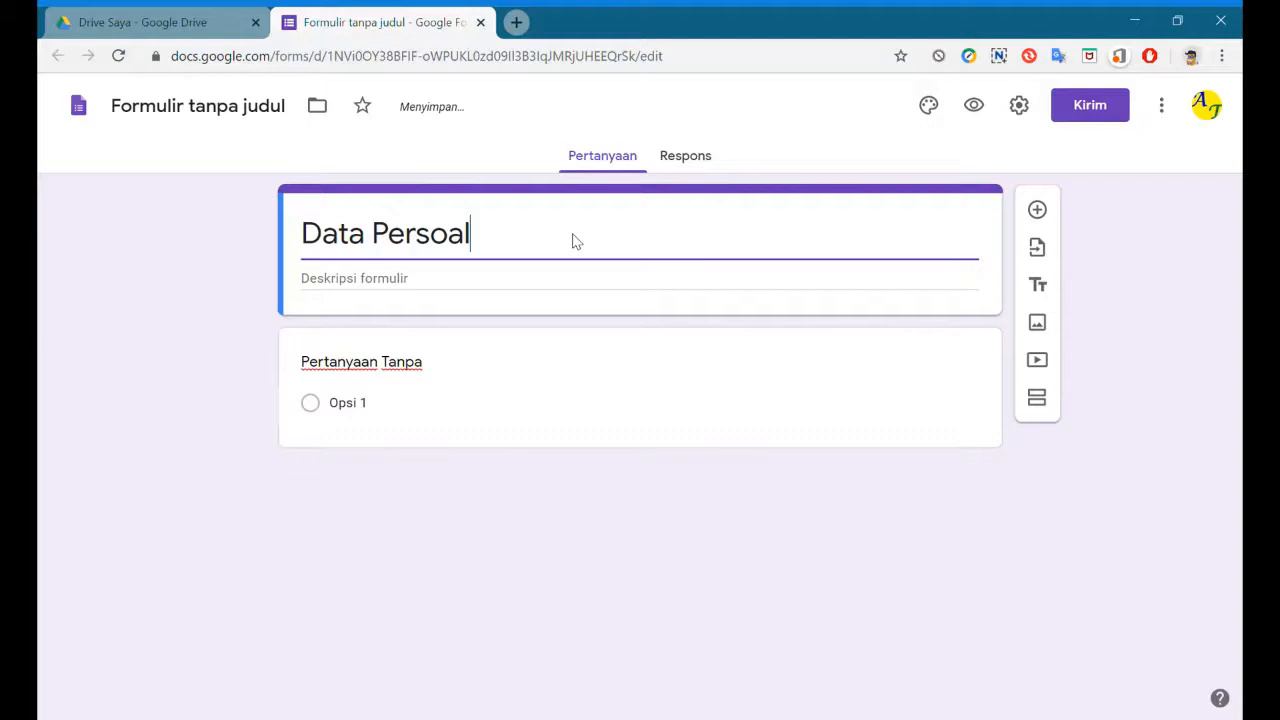
pyautogui.write(' Anggot')
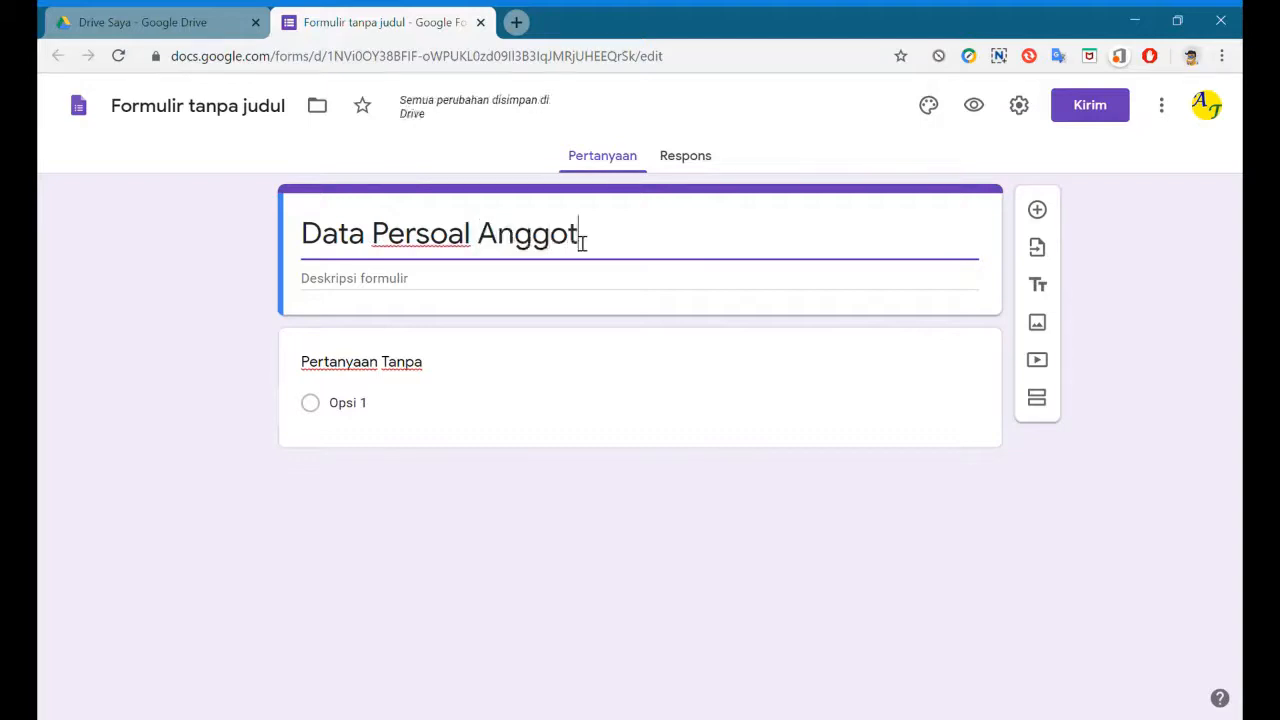
pyautogui.write('a')
# Enter "mengisi data personal anggota" as the form description.
pyautogui.click(443, 286)
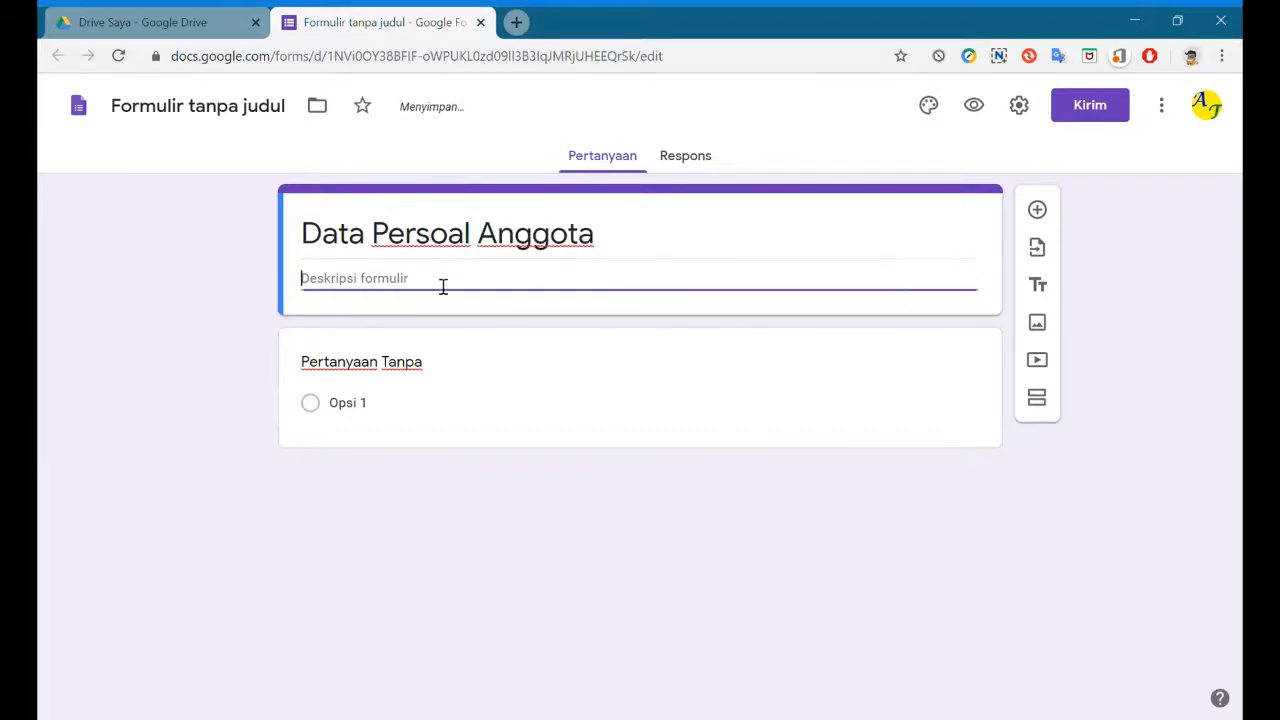
pyautogui.write('data')
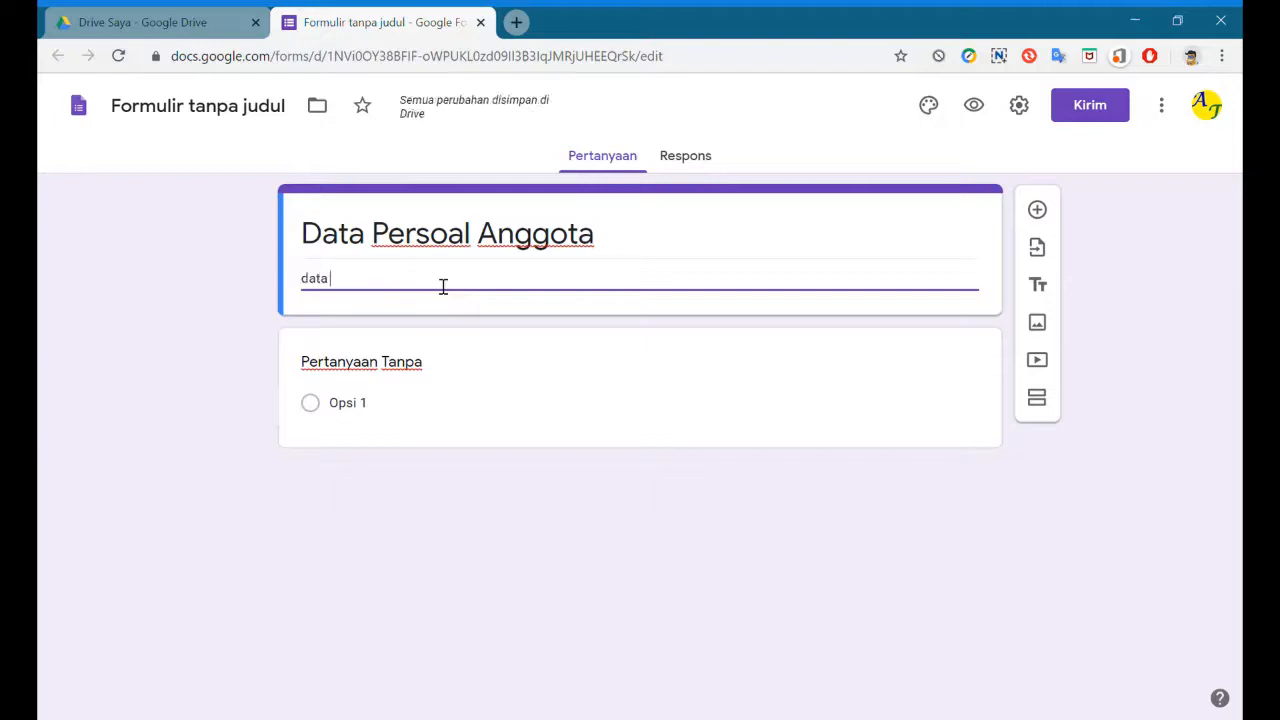
pyautogui.press('BackSpace')
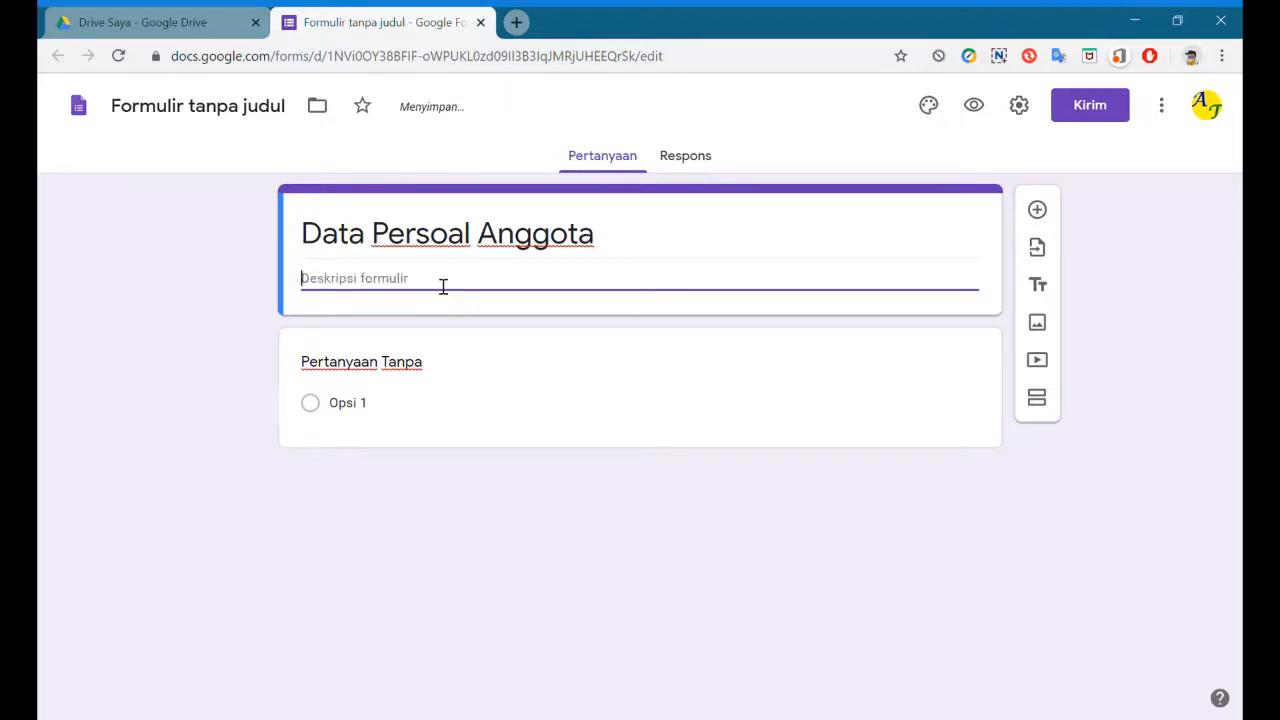
pyautogui.write('mengisi data')
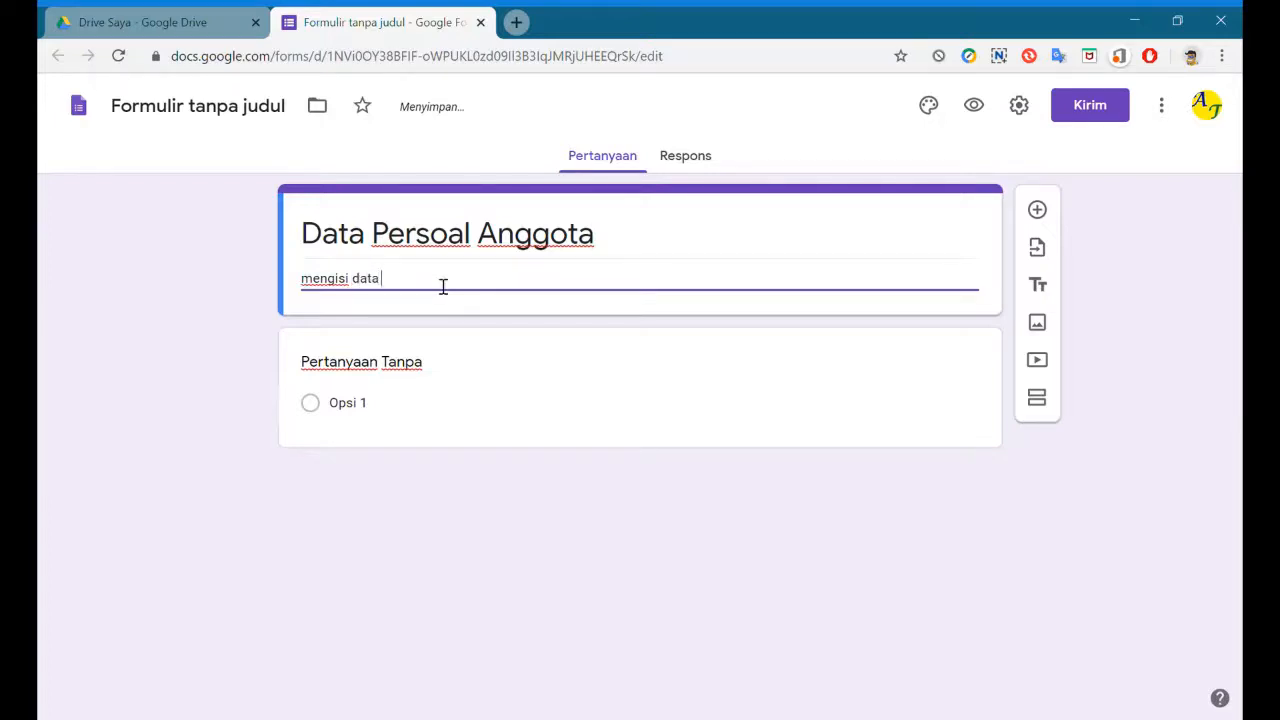
pyautogui.write(' personal anggota')
# Replace the first question's default text with "Nama :".
pyautogui.click(597, 417)
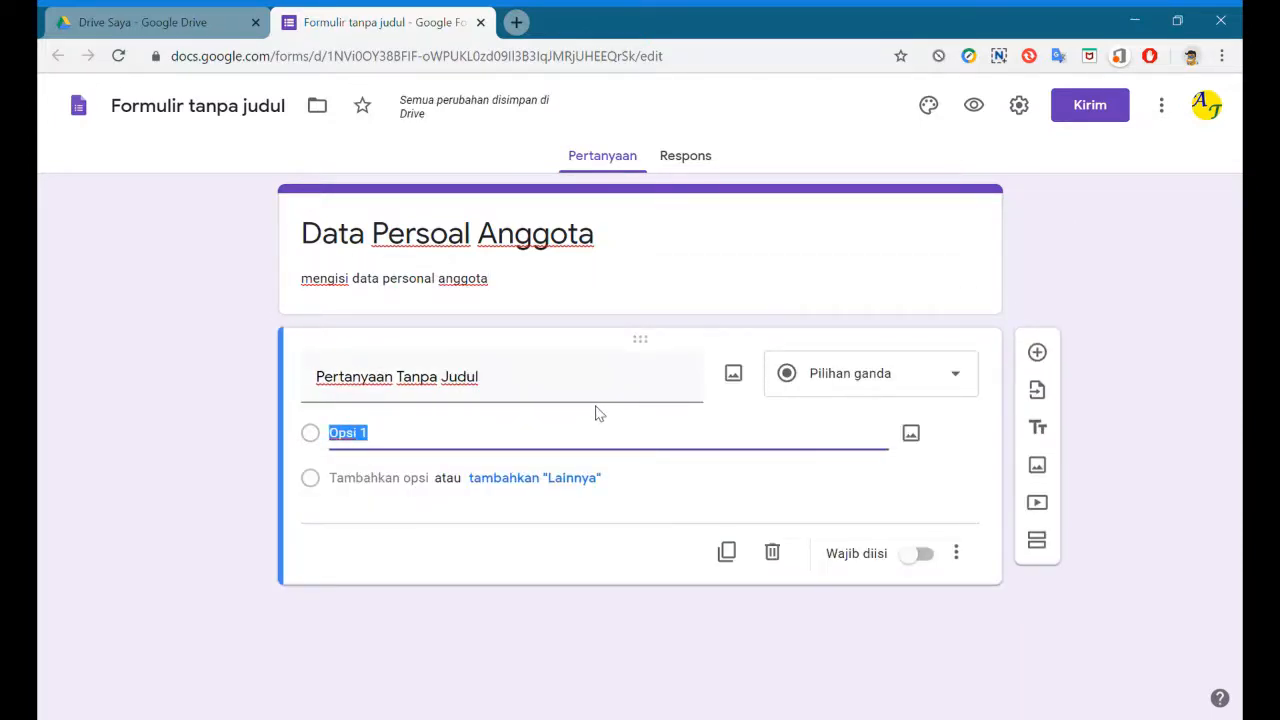
pyautogui.click(498, 387)
pyautogui.write('NAma')
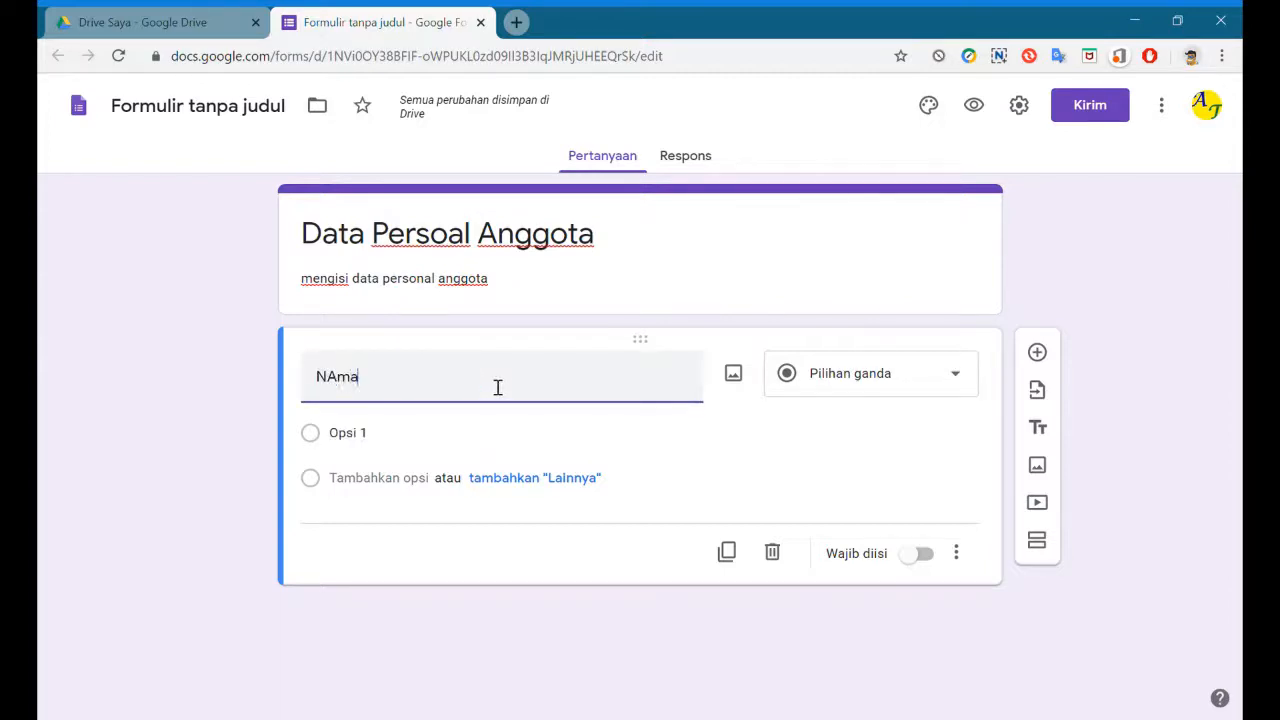
pyautogui.press('BackSpace')
pyautogui.press('BackSpace')
pyautogui.press('BackSpace')
pyautogui.write('ama')
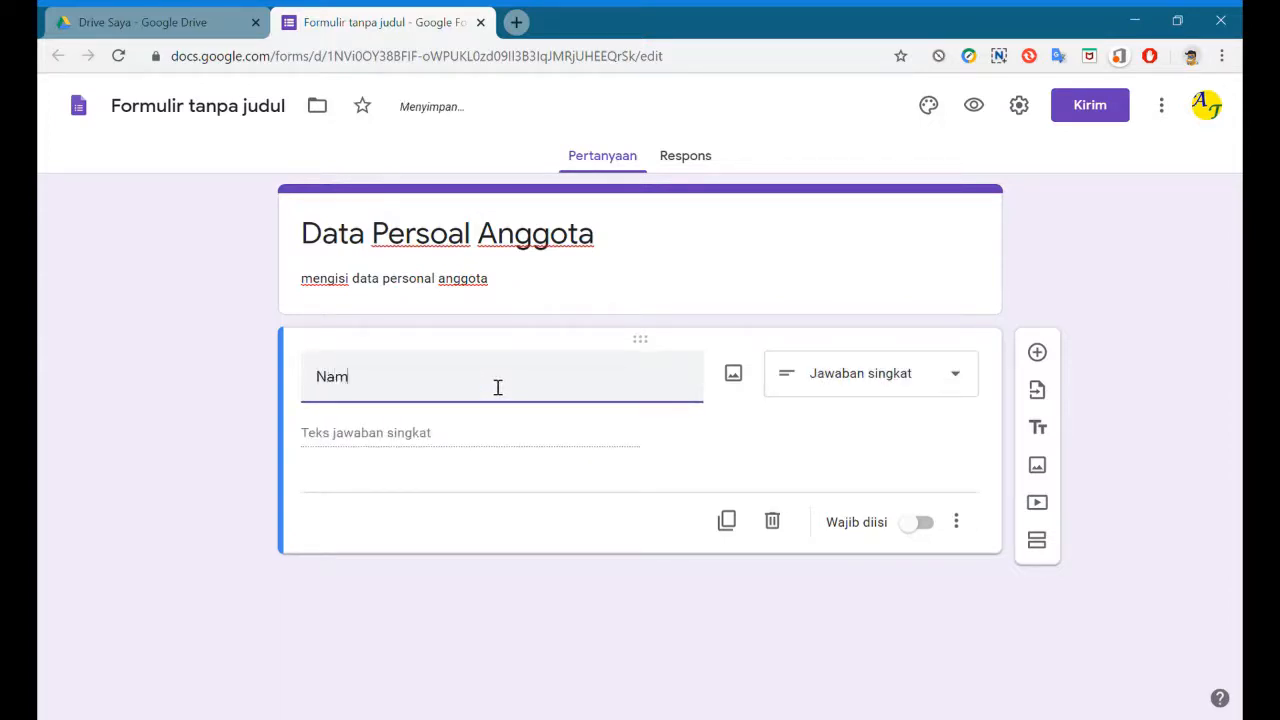
pyautogui.press('BackSpace')
pyautogui.press('BackSpace')
pyautogui.write('ma')
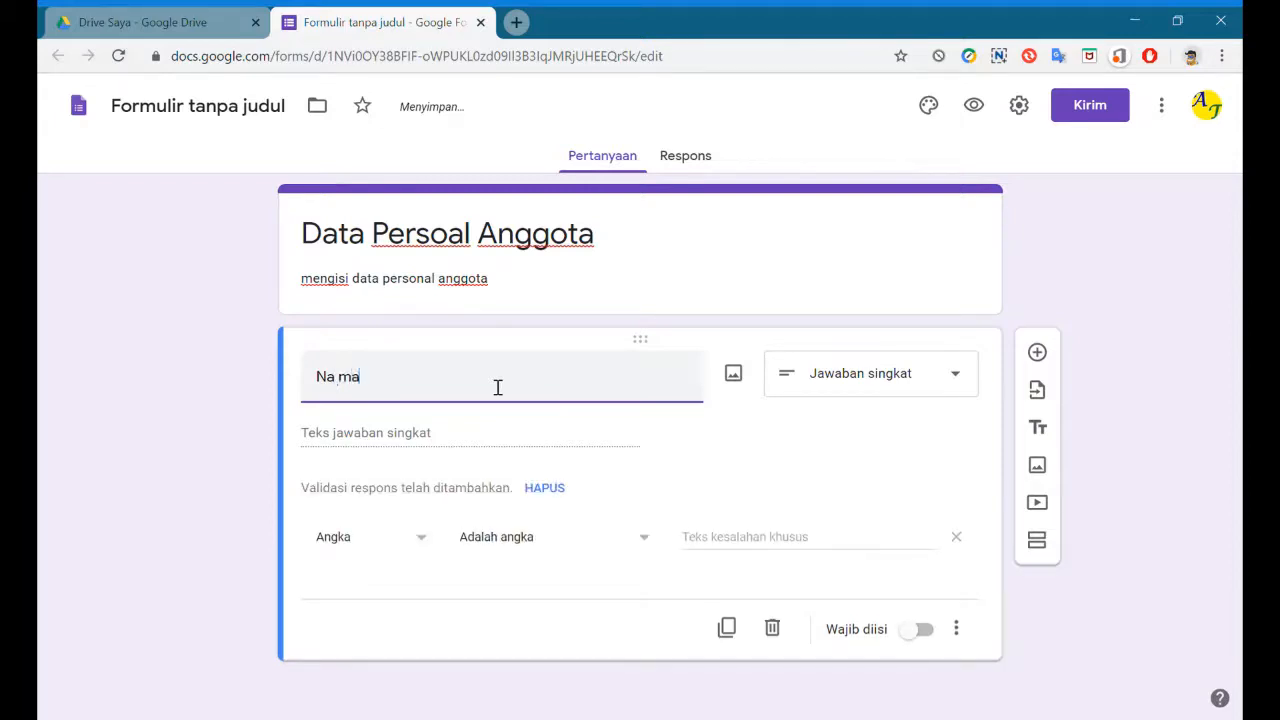
pyautogui.press('BackSpace')
pyautogui.press('BackSpace')
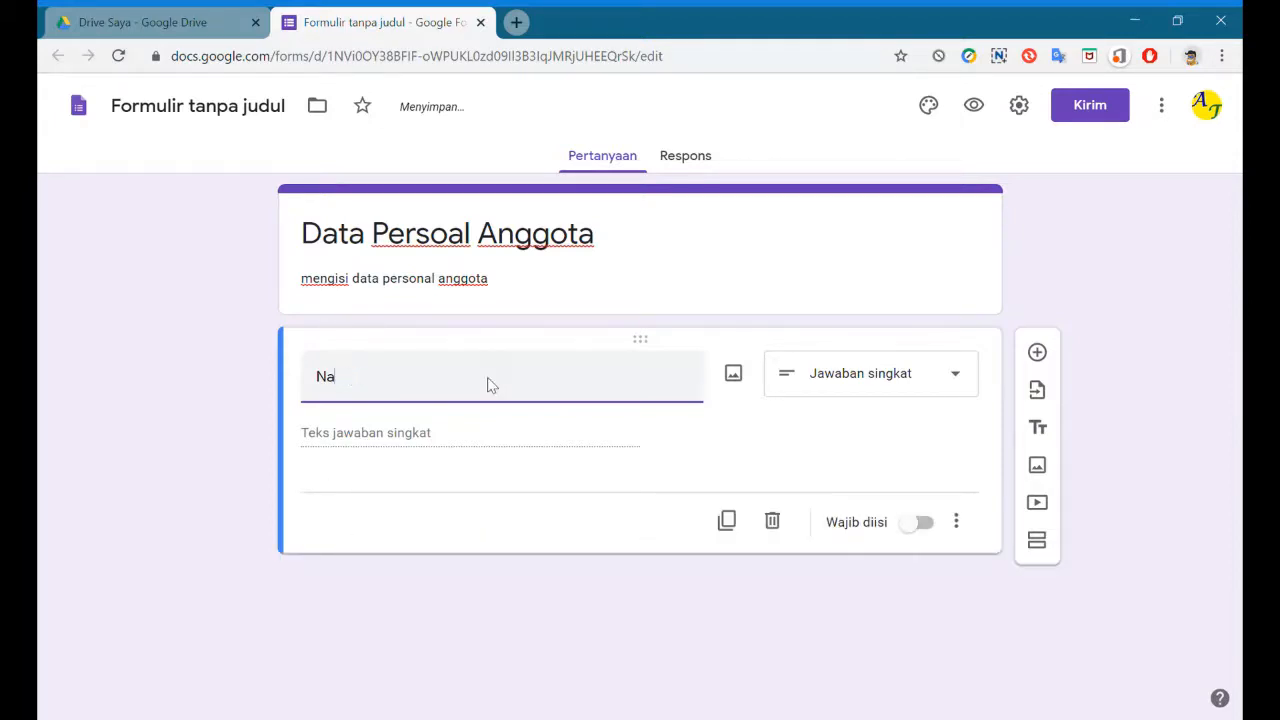
pyautogui.write('ma :')
# Set the "Nama :" question's type to Jawaban singkat and make it required.
pyautogui.click(955, 378)
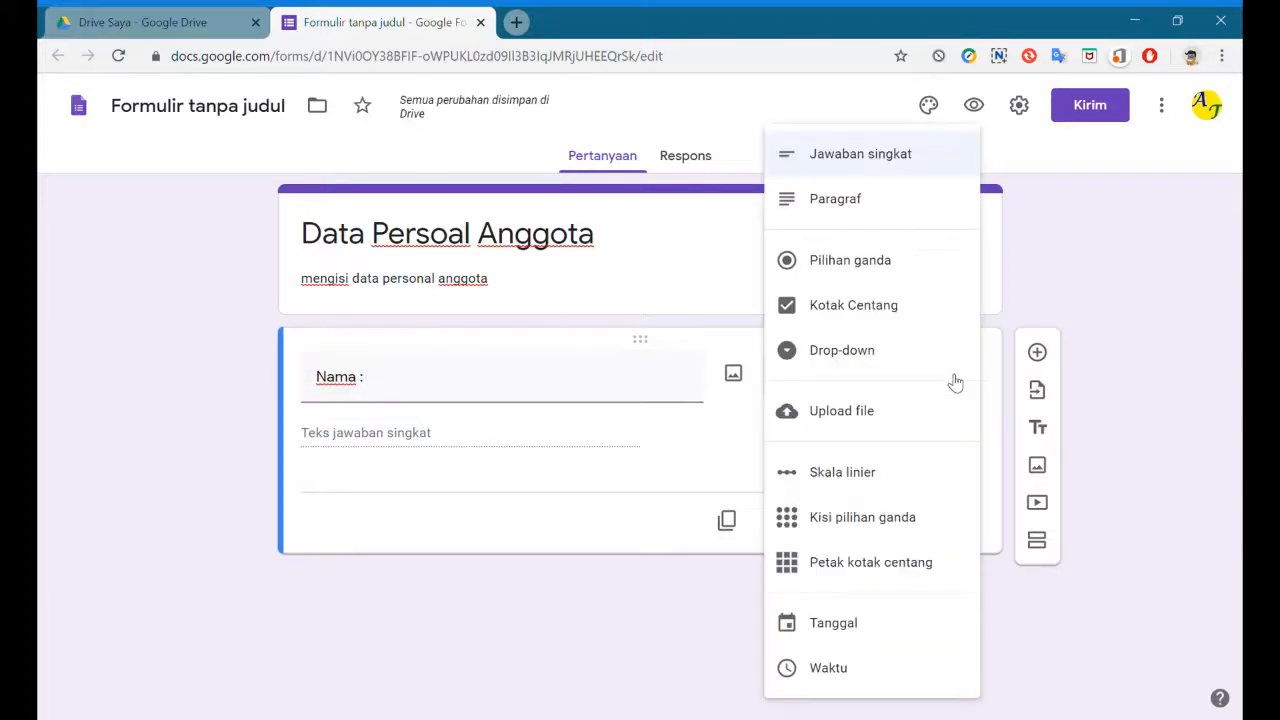
pyautogui.click(880, 160)
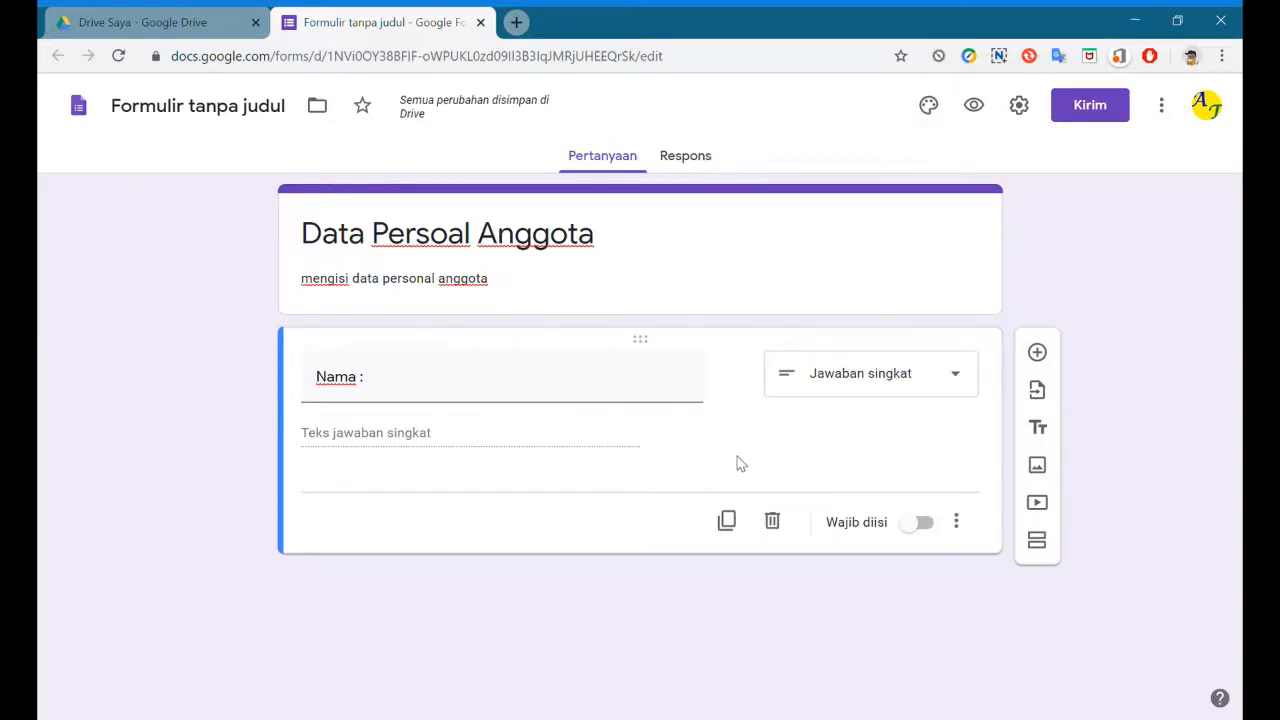
pyautogui.click(922, 524)
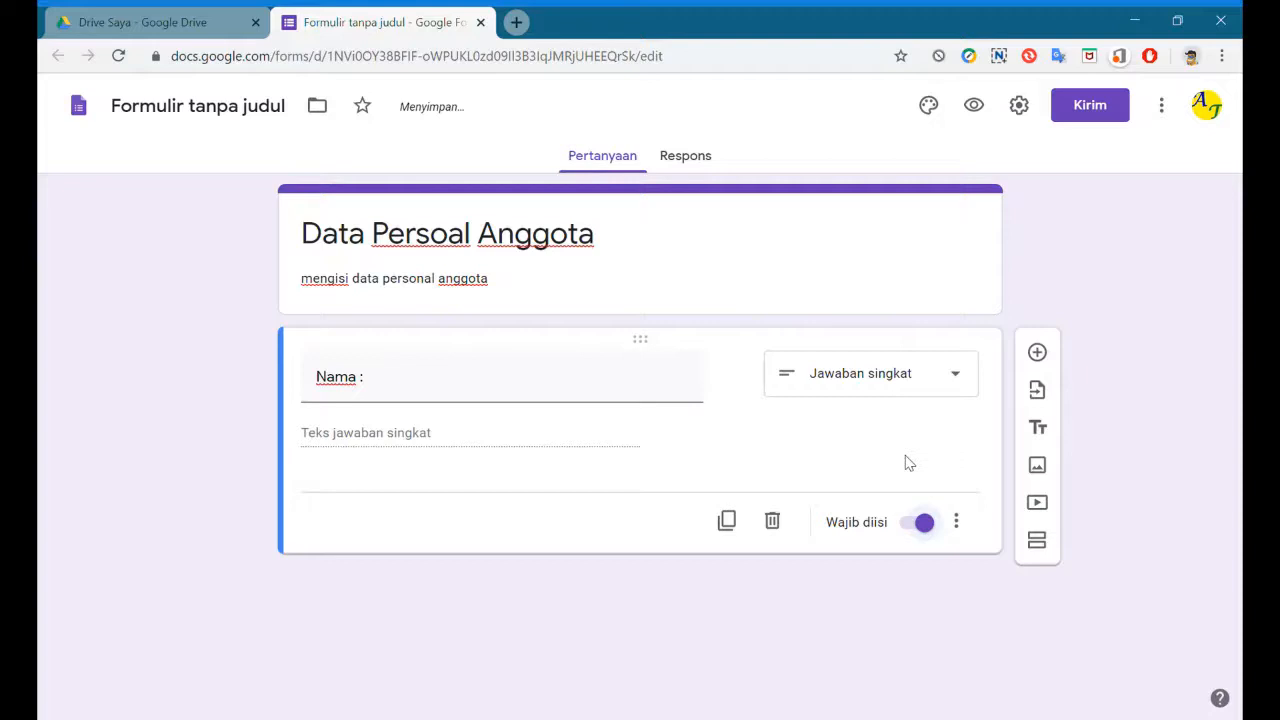
# Add a second question below "Nama :" with the text "No Anggota".
pyautogui.click(1038, 354)
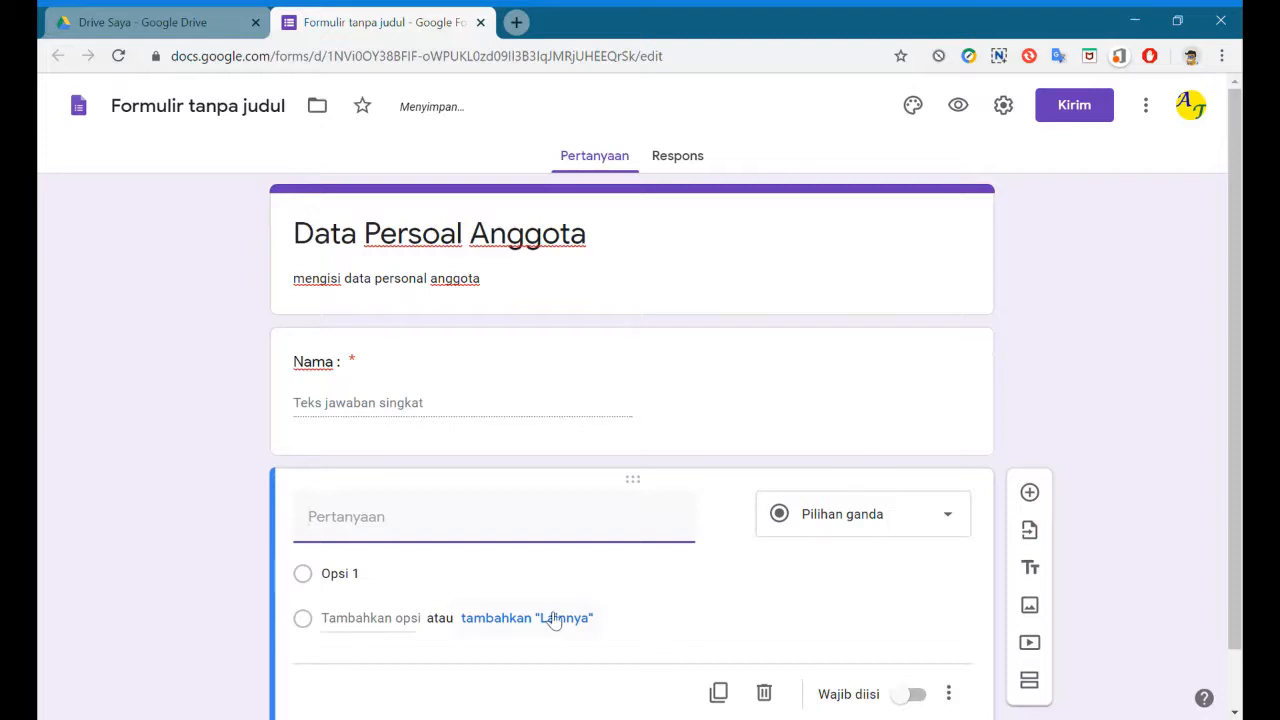
pyautogui.write('N')
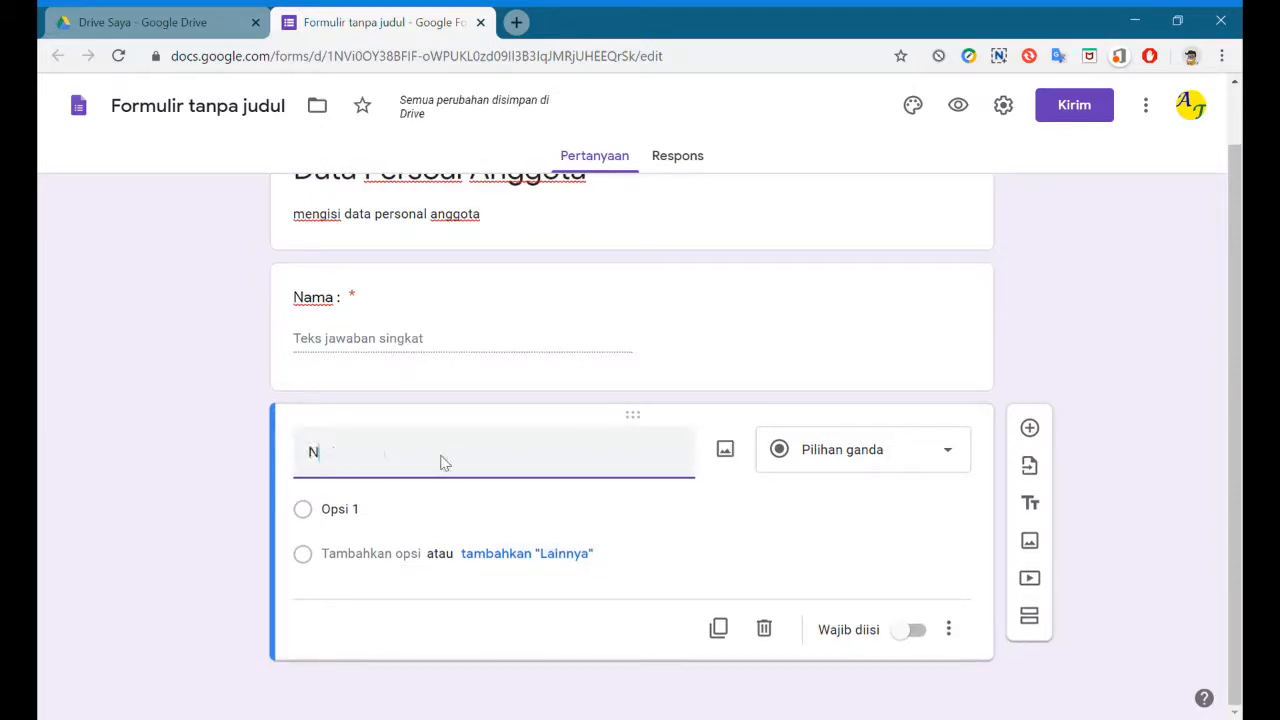
pyautogui.write('o Angot')
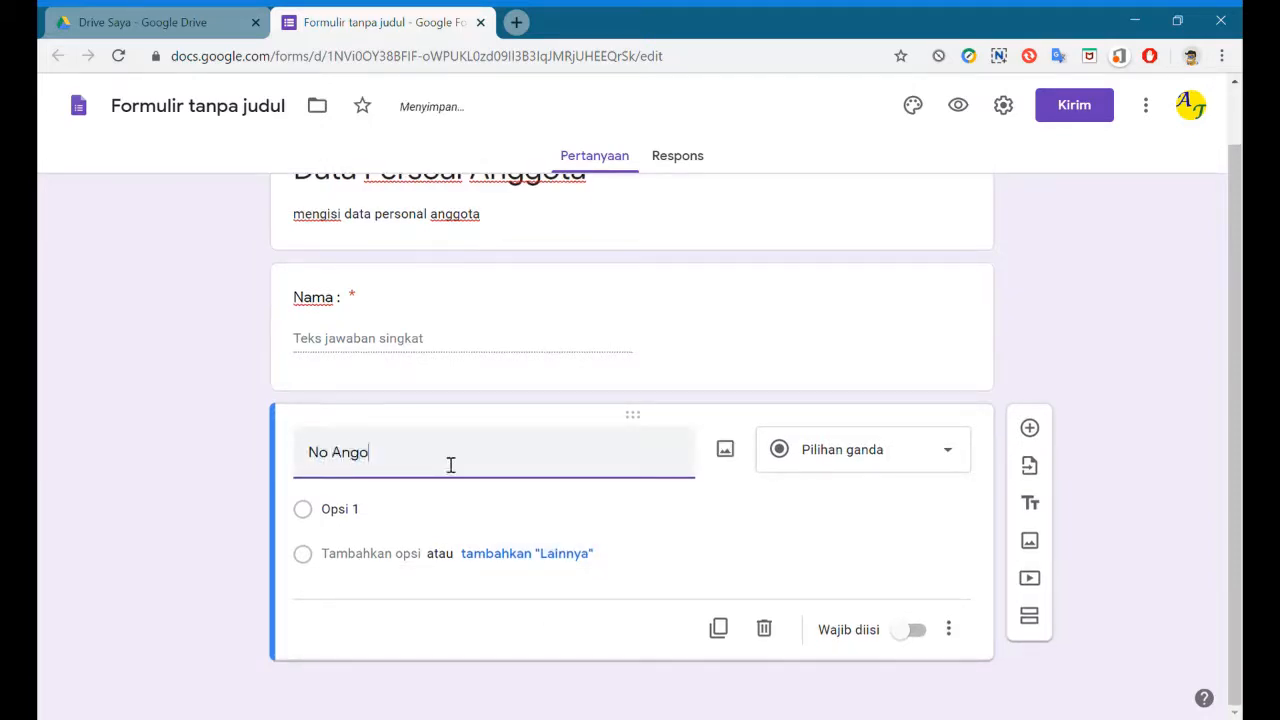
pyautogui.press('BackSpace')
pyautogui.press('BackSpace')
pyautogui.write('gota')
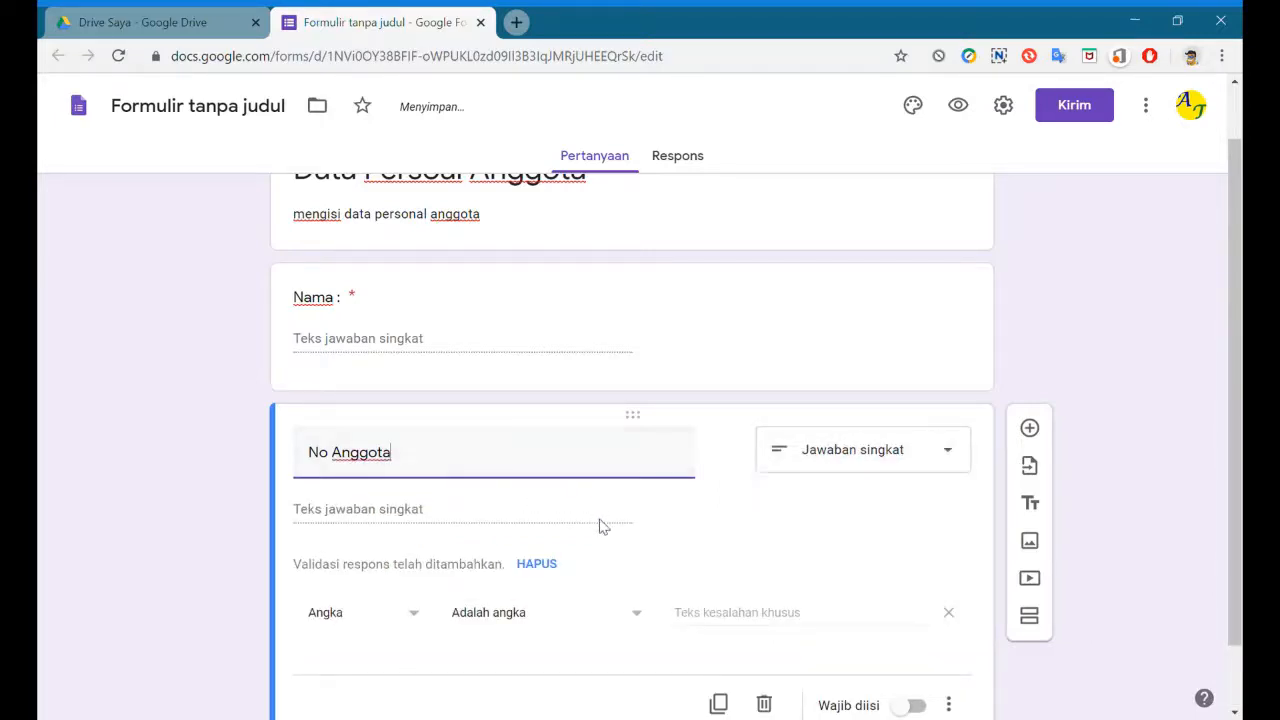
# Examine the available answer types and number-validation conditions of the "No Anggota" question.
pyautogui.scroll(-1, 600, 527)
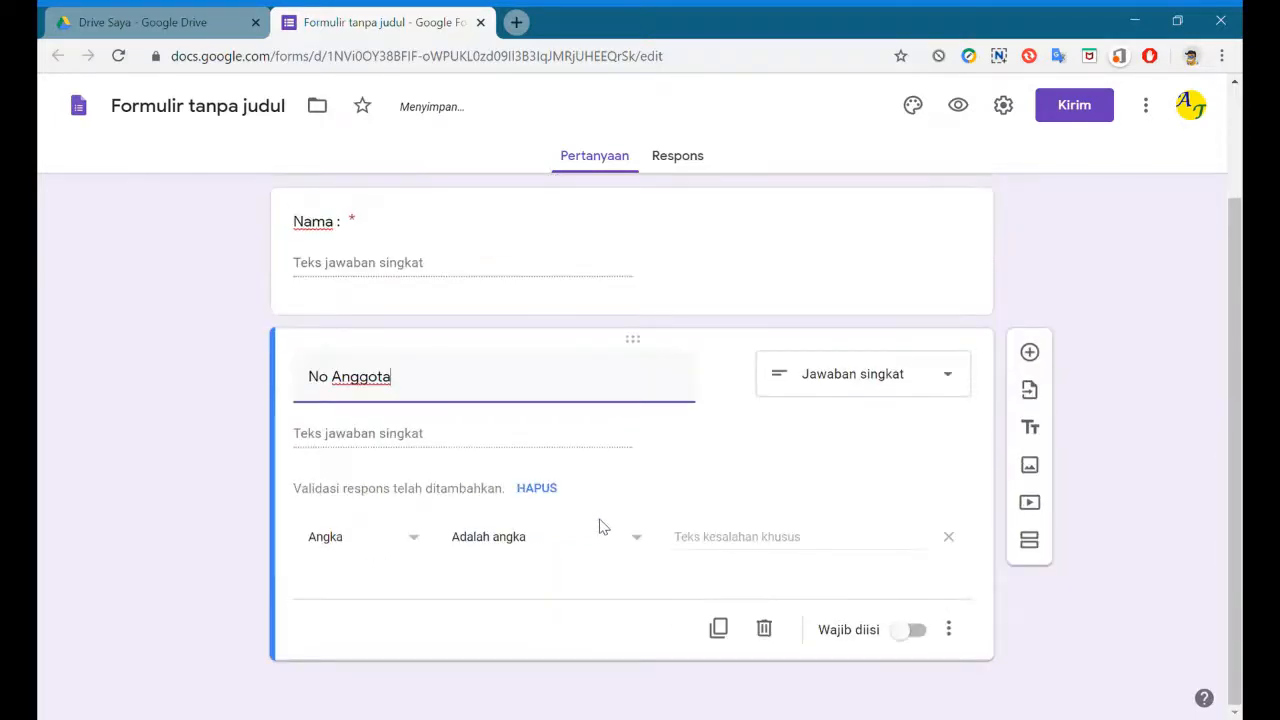
pyautogui.click(957, 385)
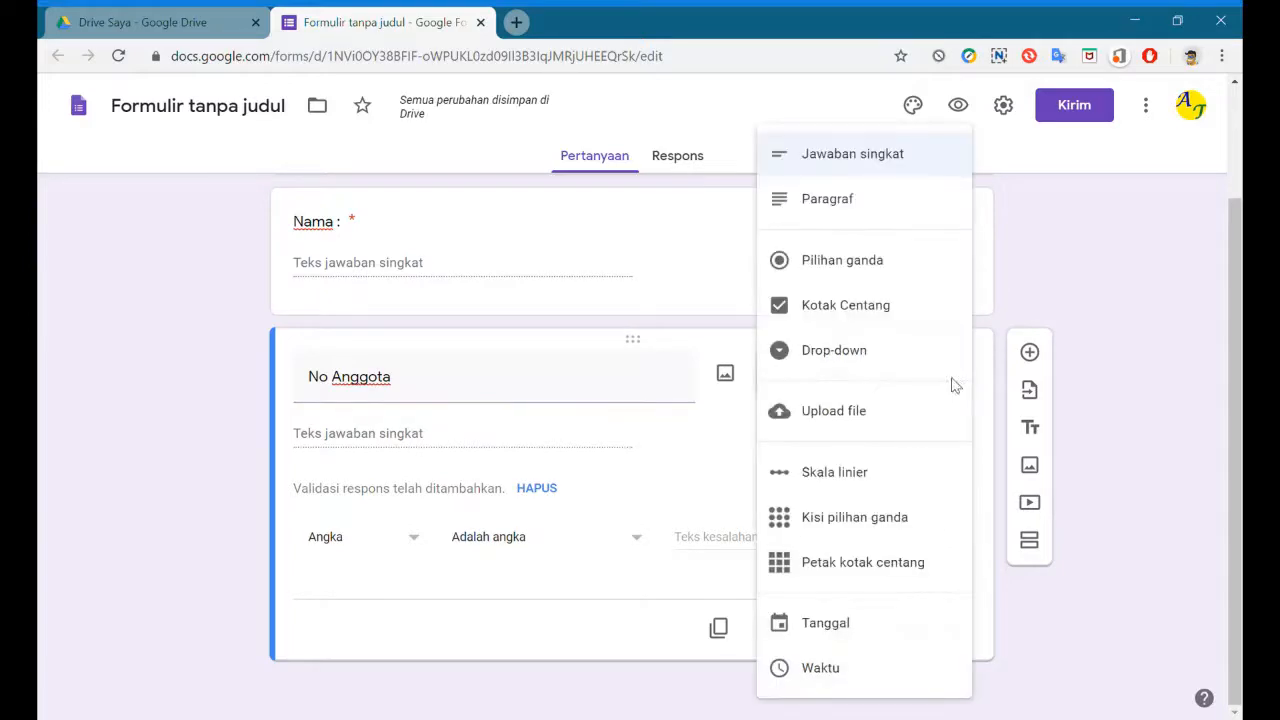
pyautogui.click(672, 478)
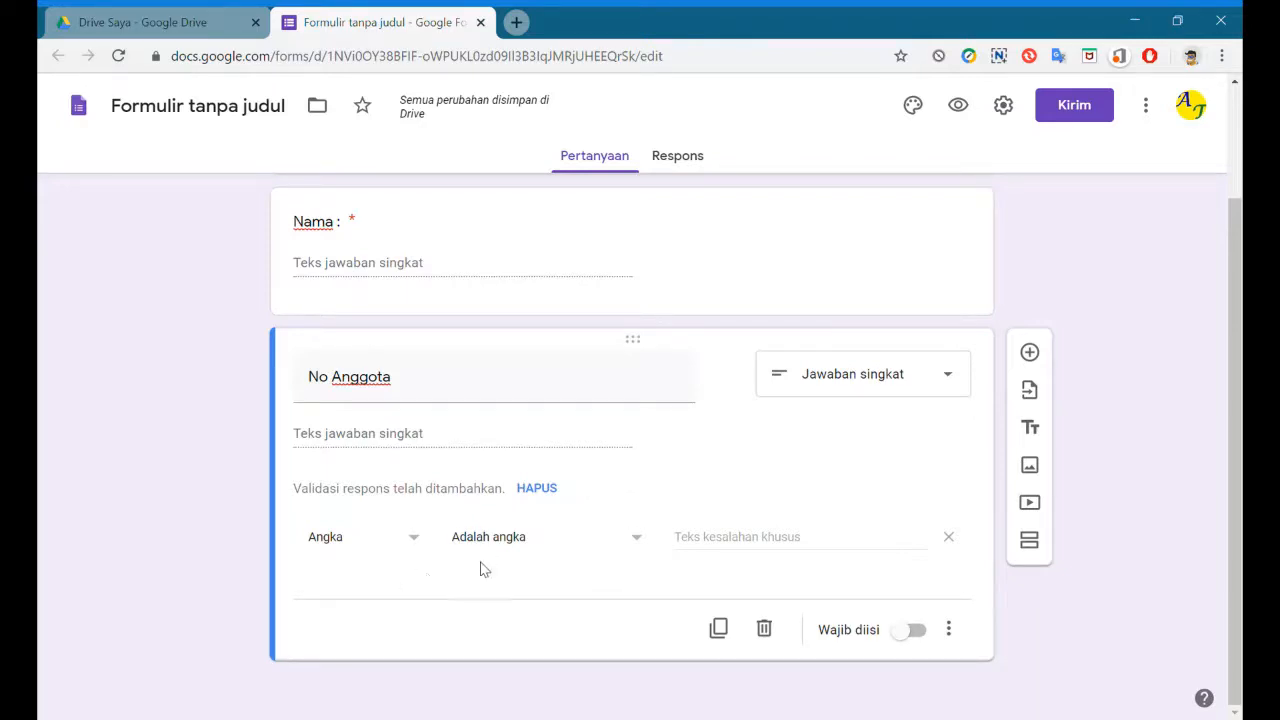
pyautogui.click(638, 543)
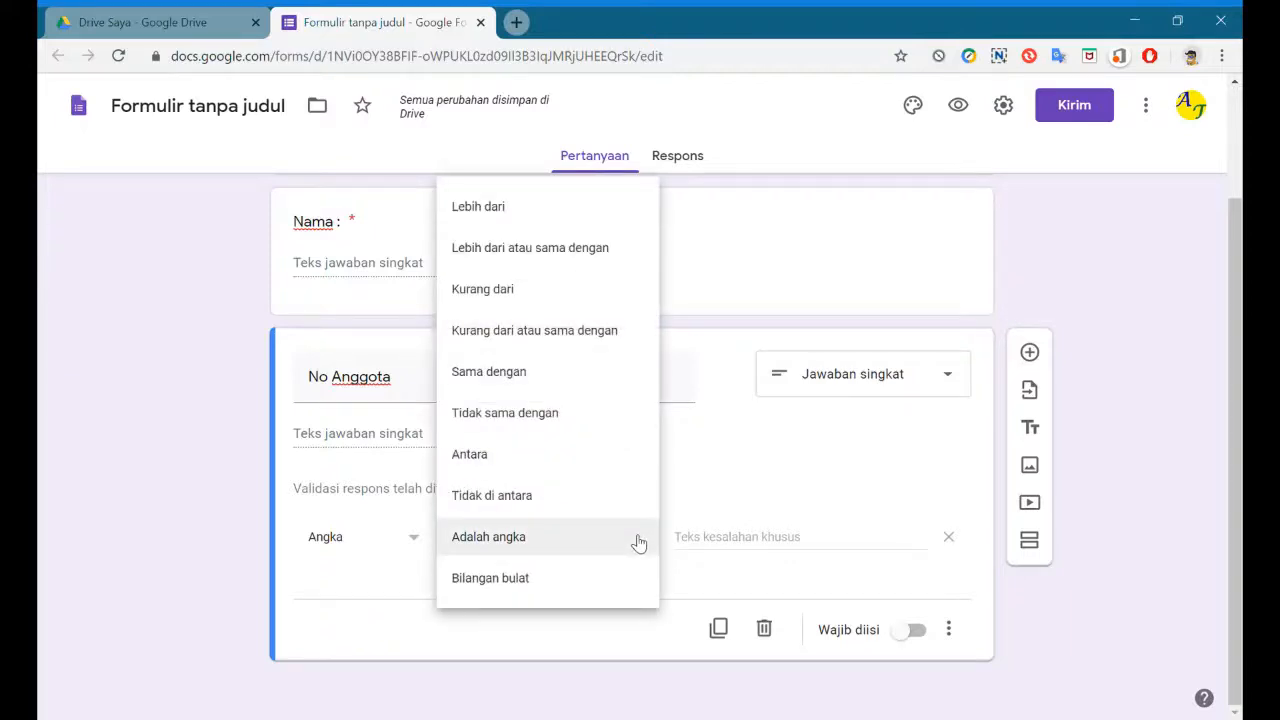
pyautogui.click(638, 543)
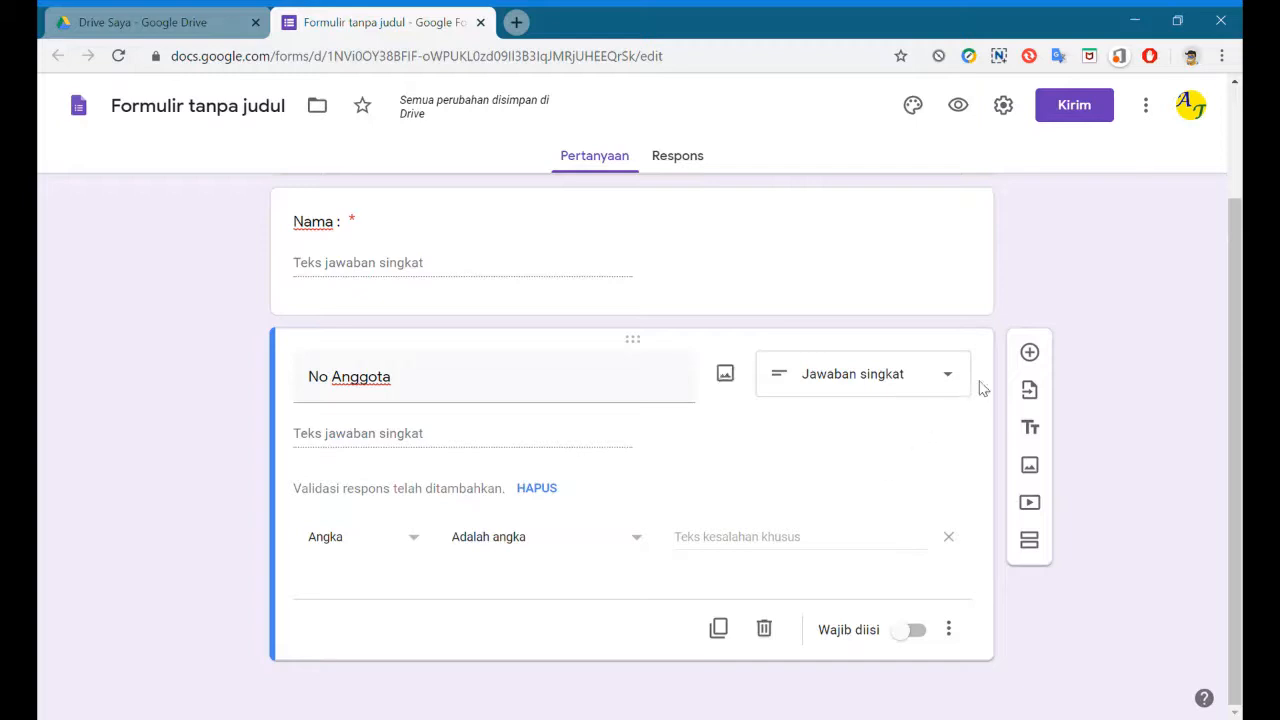
# Add a third question below "No Anggota" with the text "Alamat :".
pyautogui.click(1031, 356)
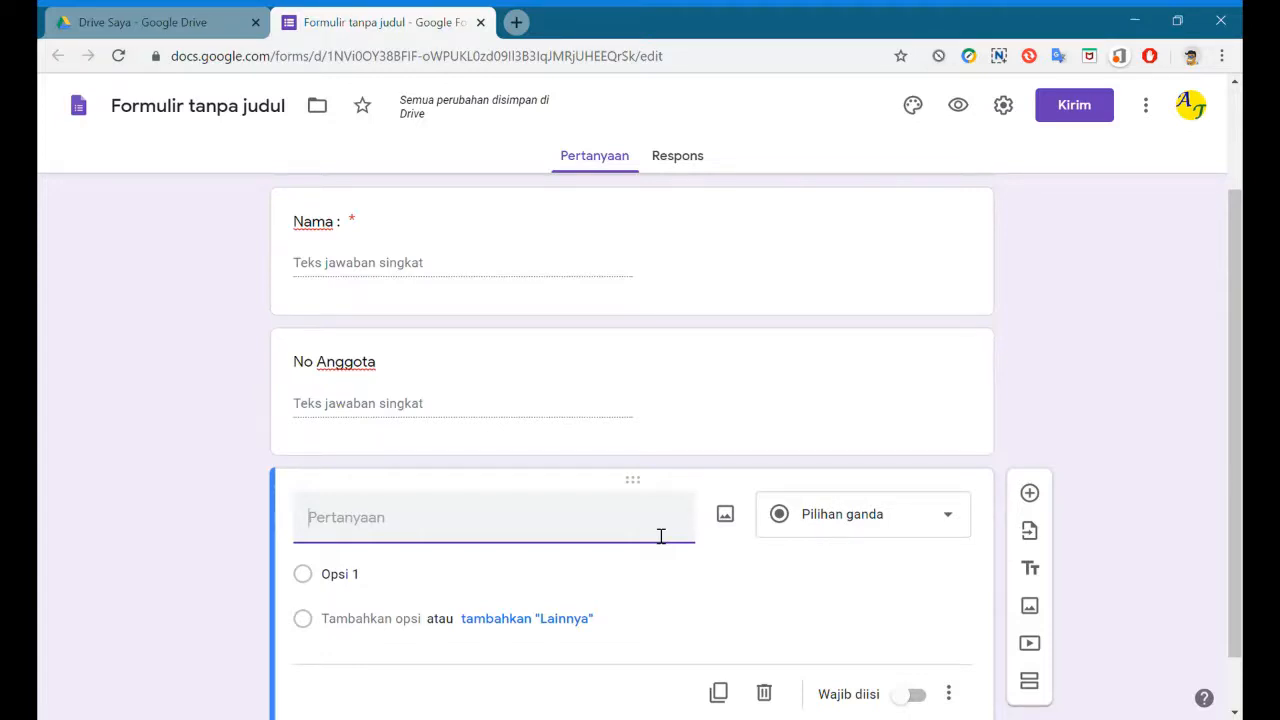
pyautogui.write('Alamat :')
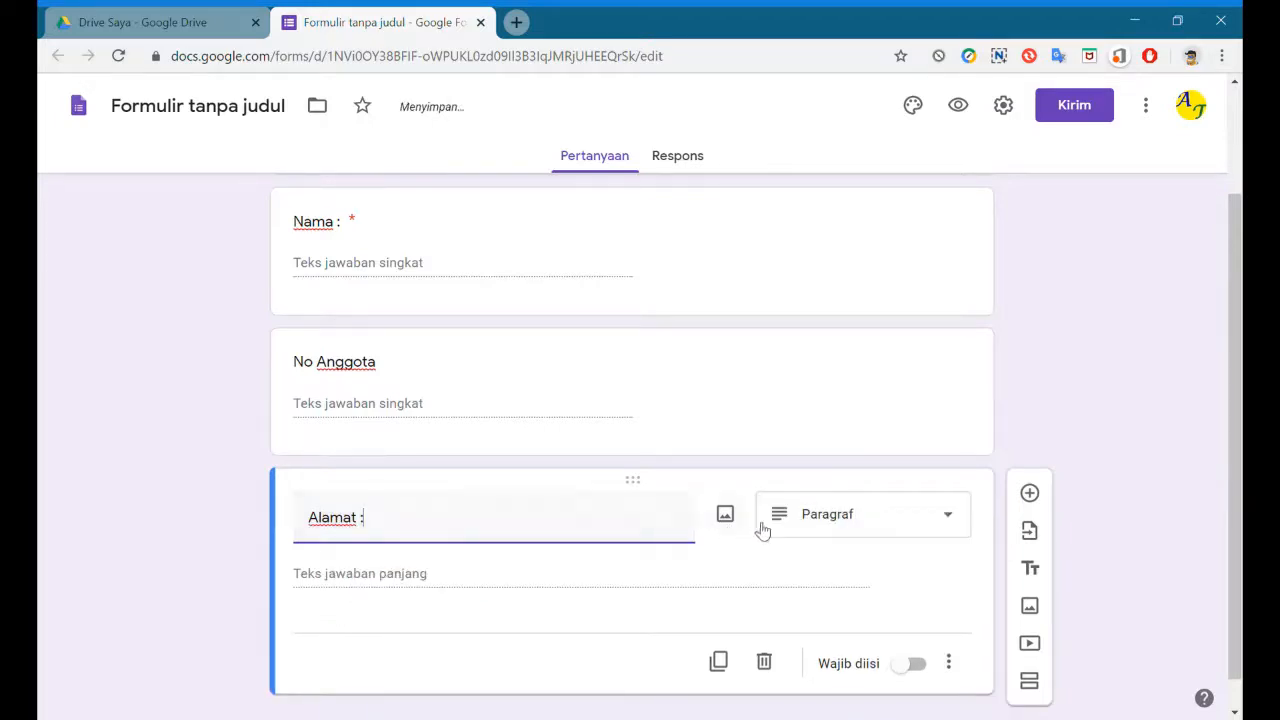
# Set the "Alamat :" question's type to Paragraf and make it required.
pyautogui.click(933, 520)
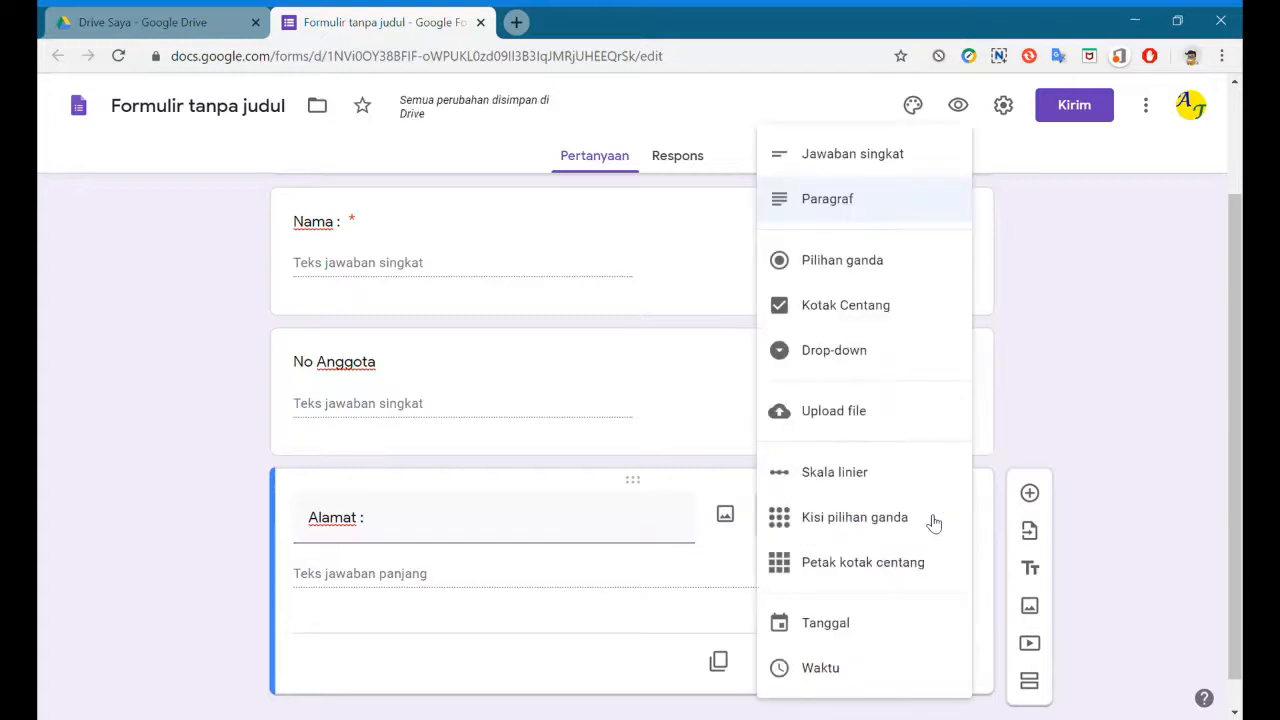
pyautogui.click(857, 205)
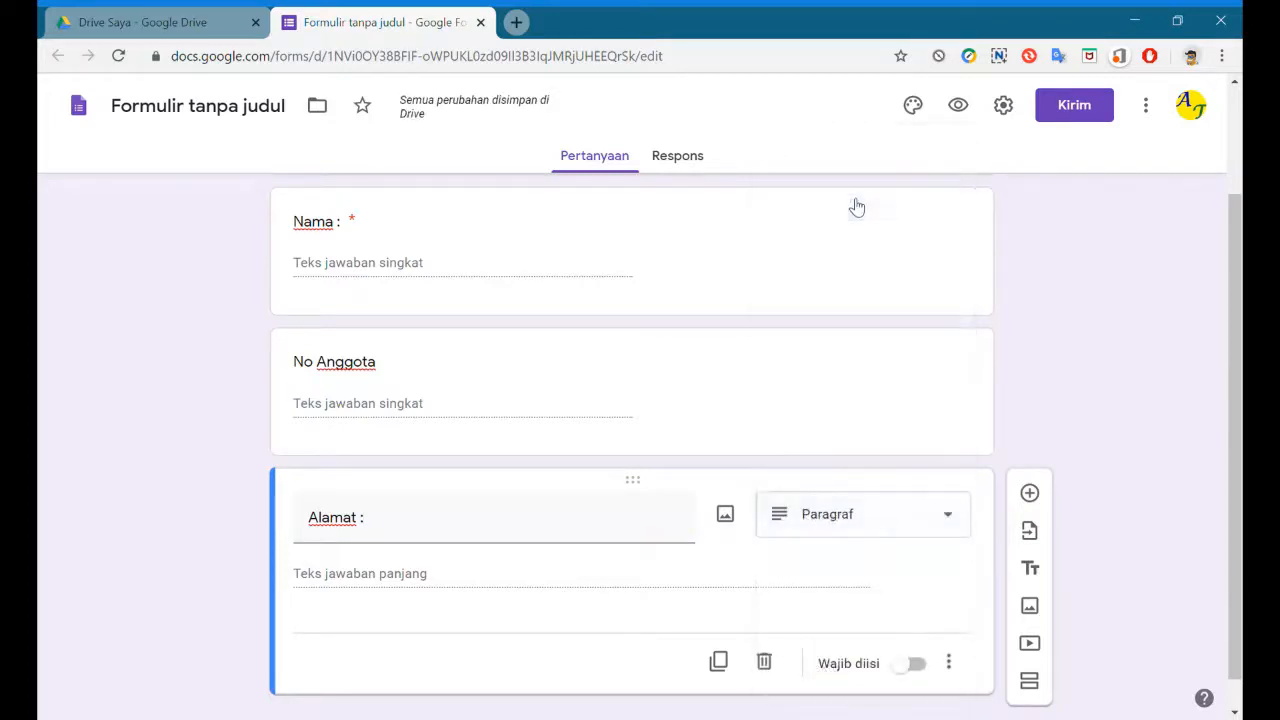
pyautogui.scroll(-1, 1098, 449)
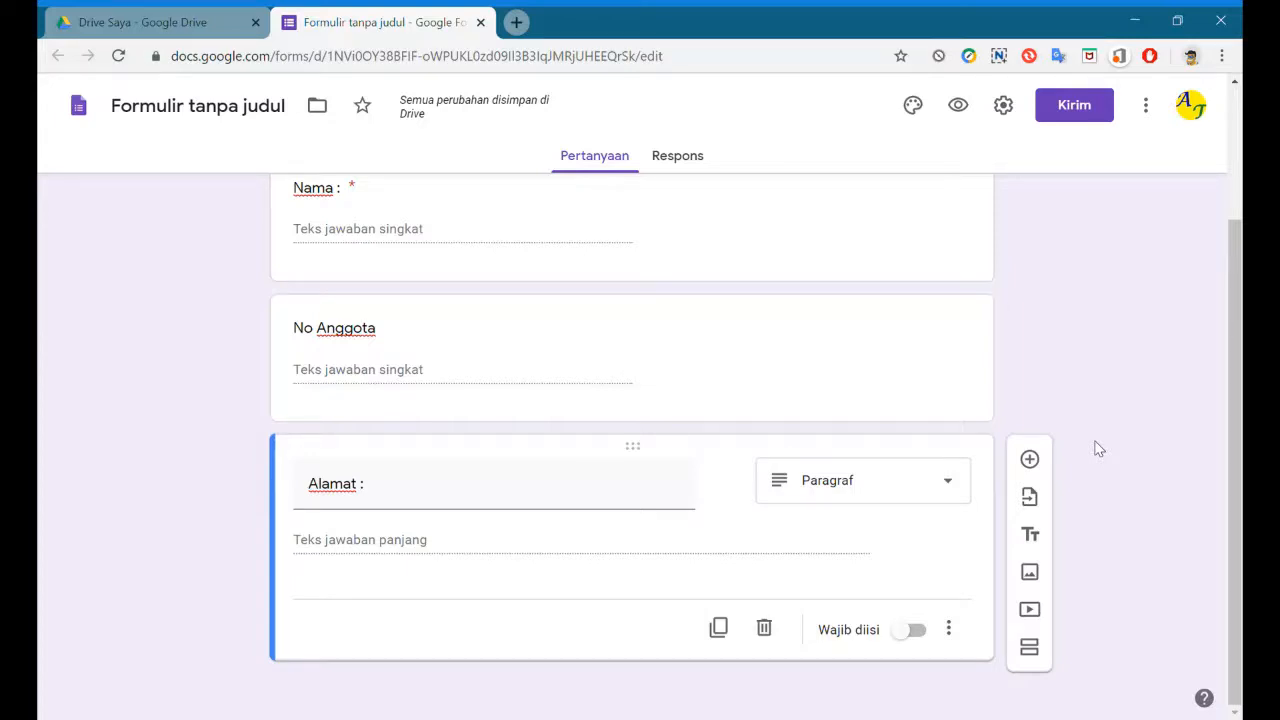
pyautogui.click(926, 638)
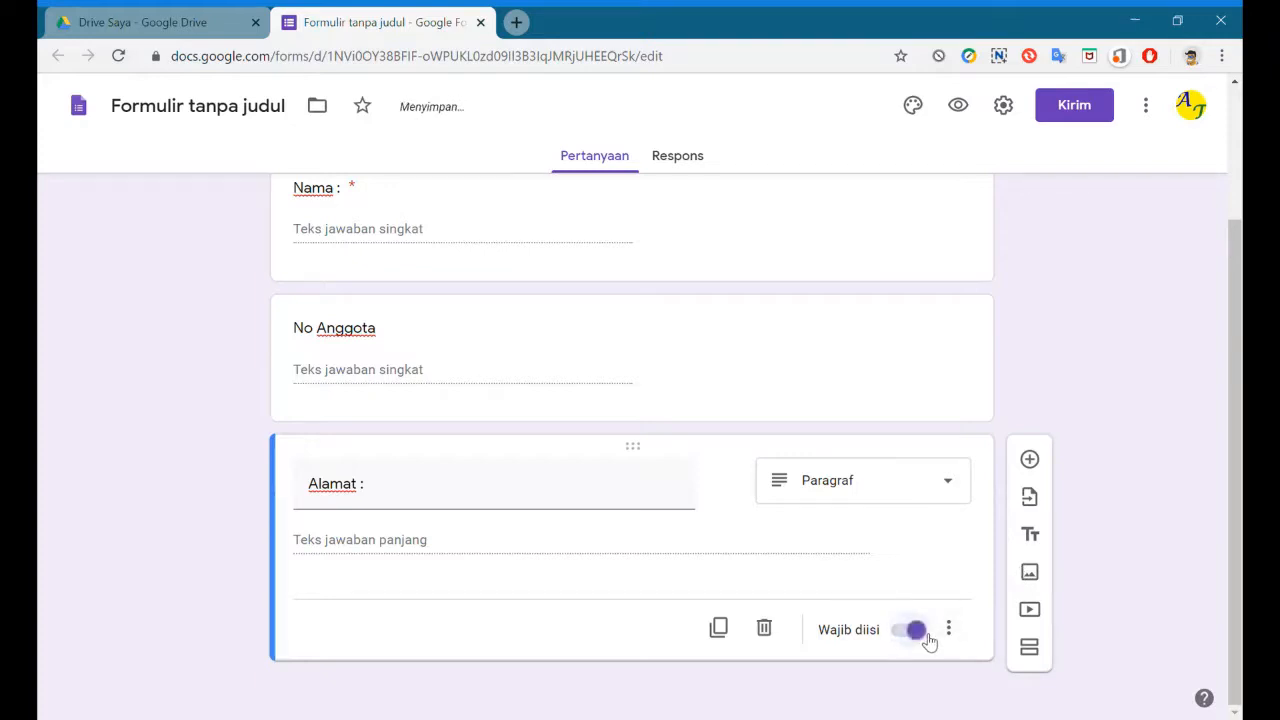
# Make the "No Anggota" question required and reselect the "Alamat :" question.
pyautogui.click(843, 397)
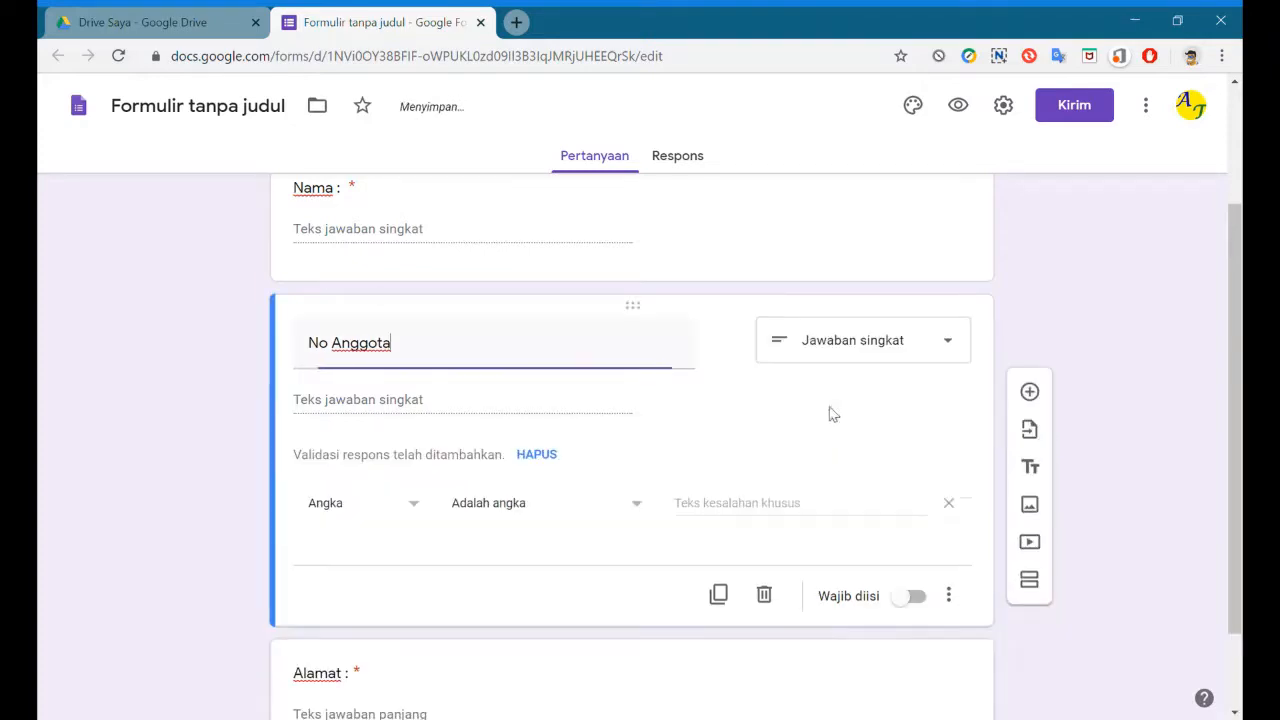
pyautogui.click(920, 598)
pyautogui.scroll(-2, 1047, 640)
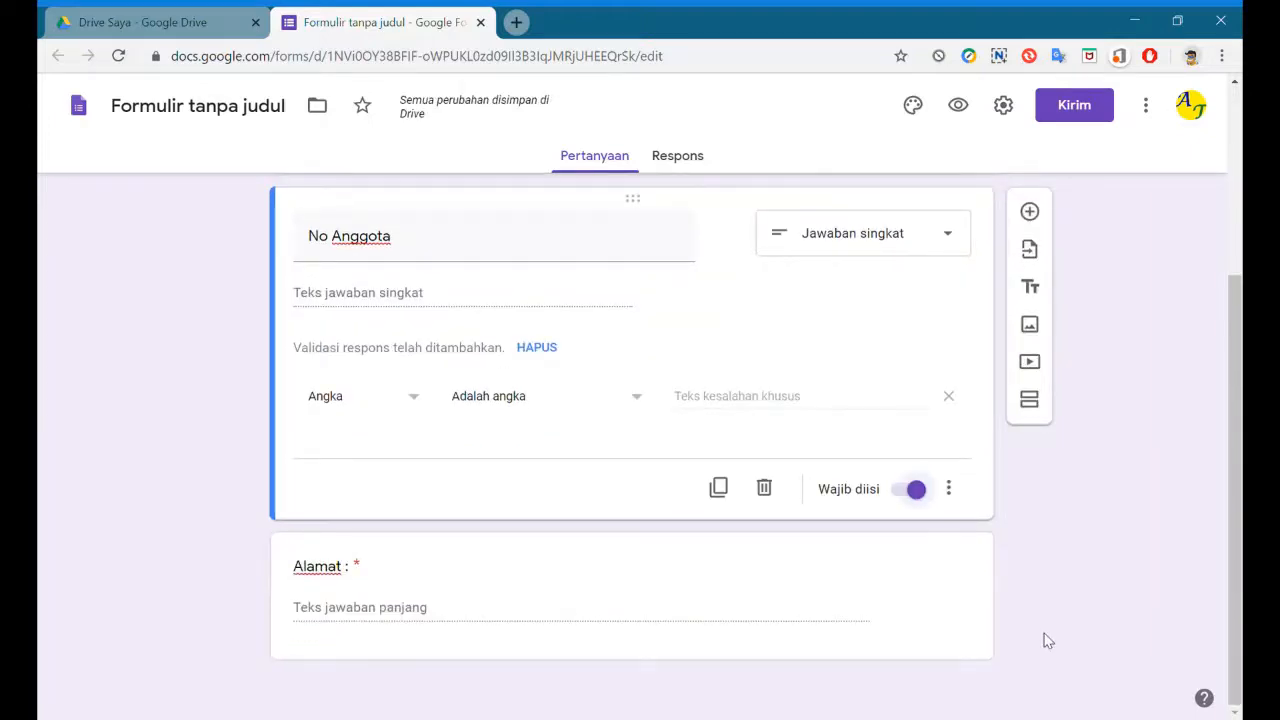
pyautogui.click(857, 609)
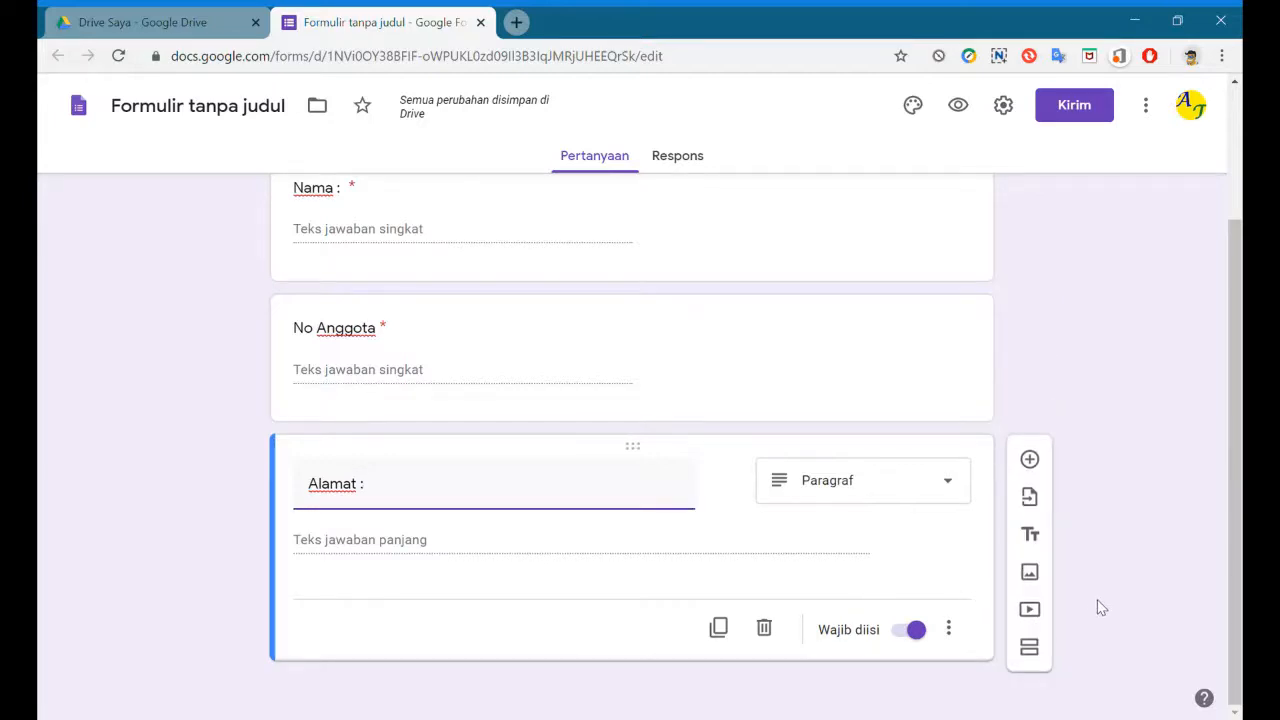
# Generate a shortened link for sending the form and copy it.
pyautogui.scroll(1, 1100, 607)
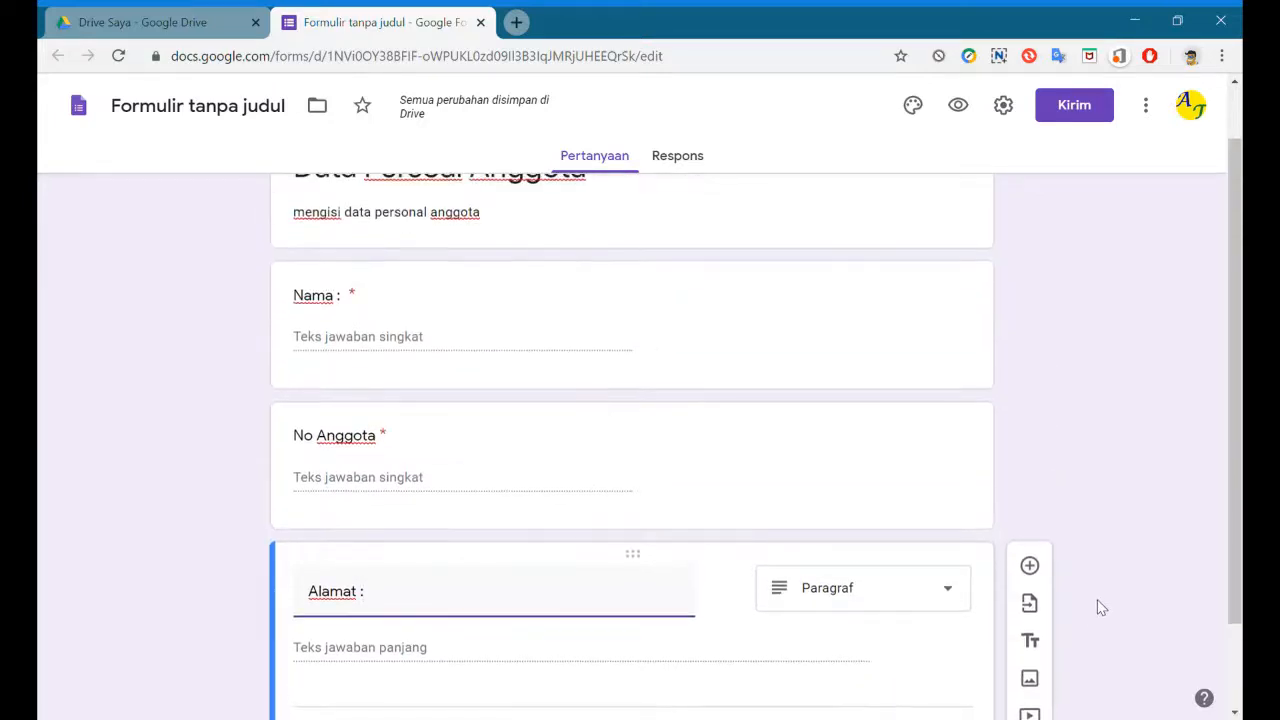
pyautogui.scroll(1, 1100, 607)
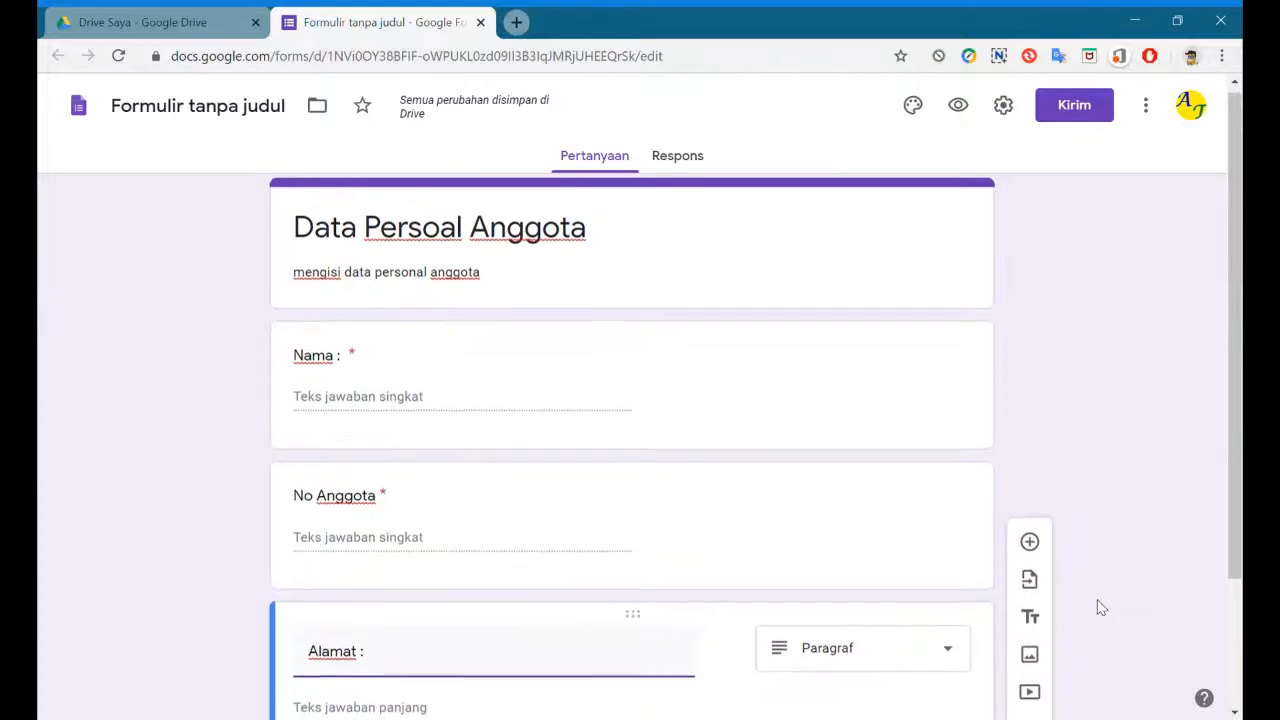
pyautogui.scroll(-2, 1100, 607)
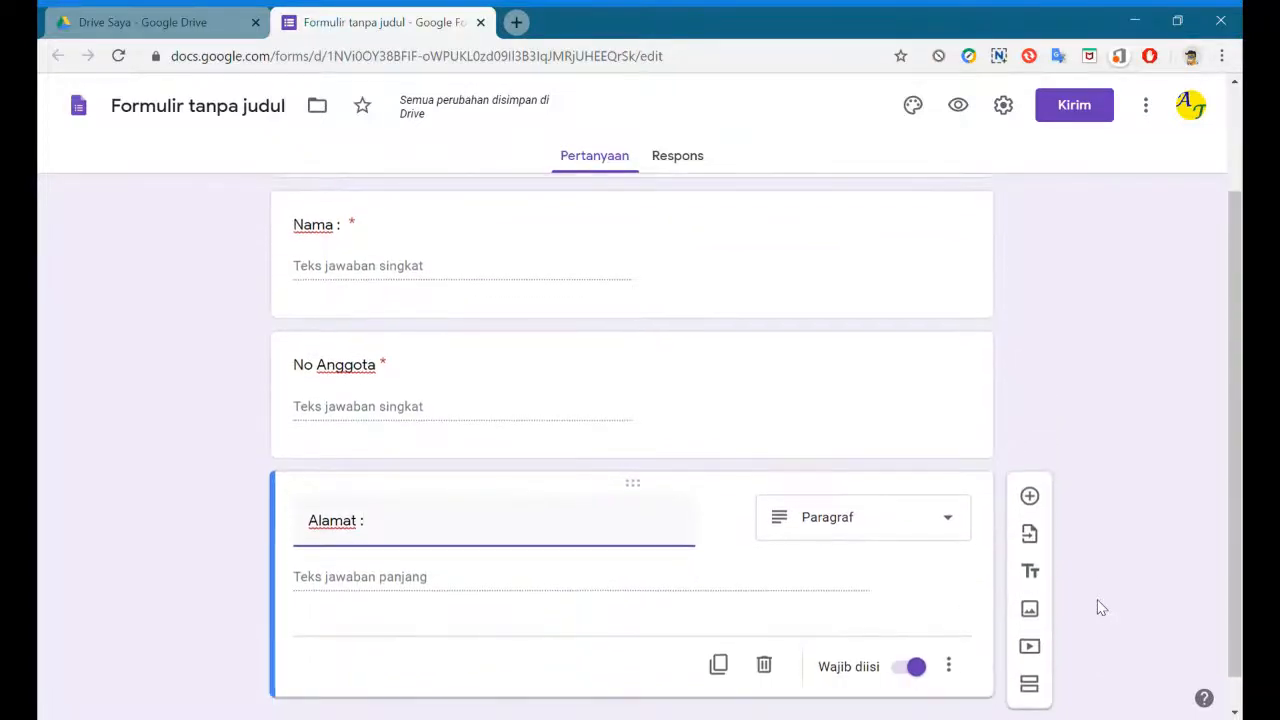
pyautogui.scroll(2, 1100, 607)
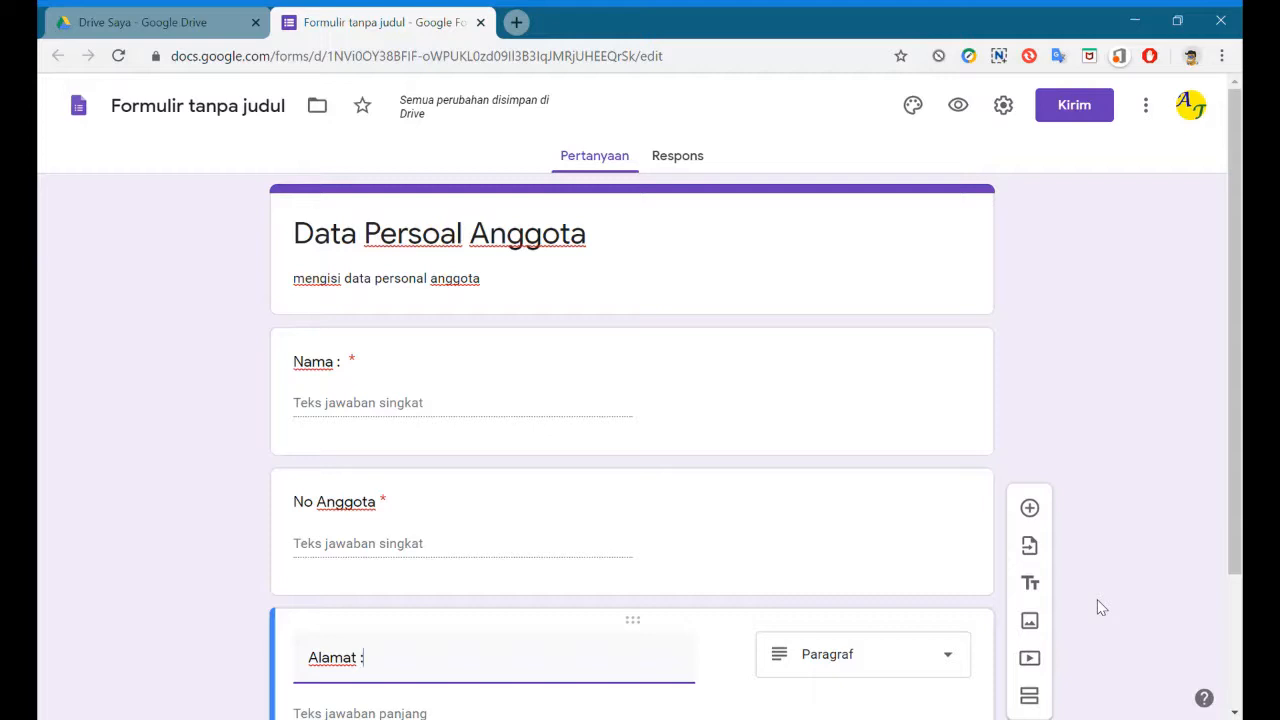
pyautogui.click(1082, 107)
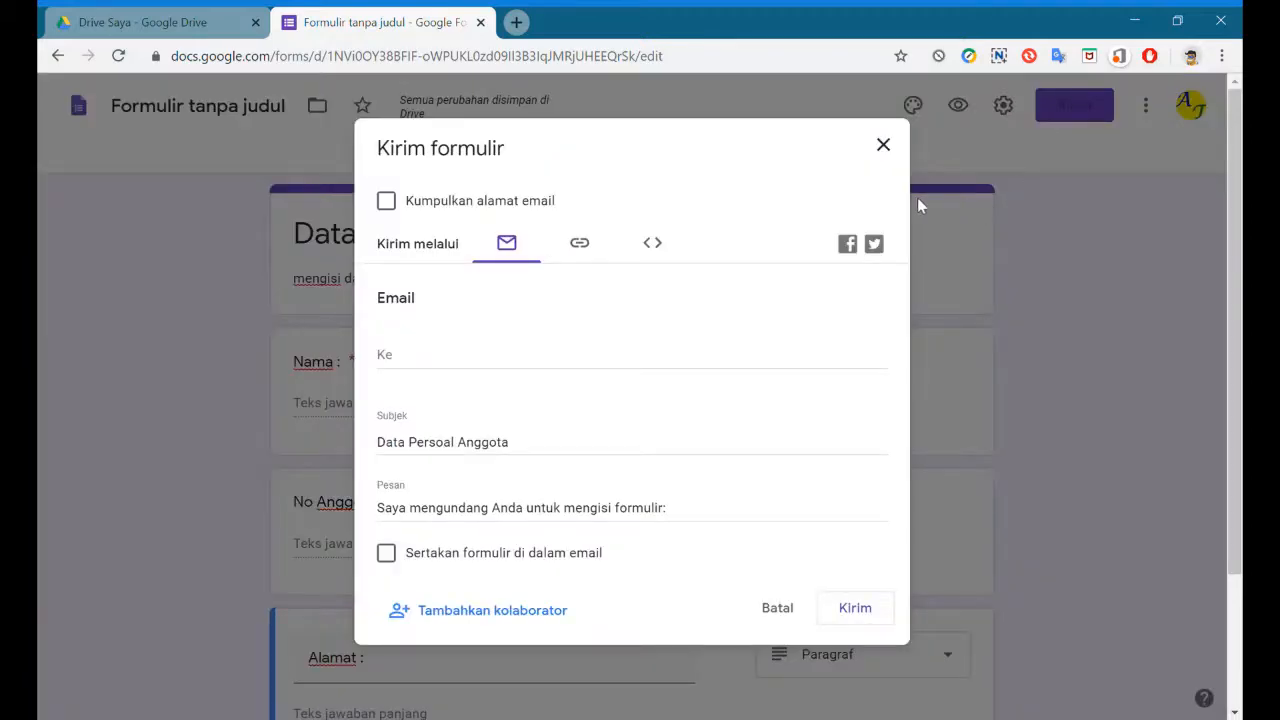
pyautogui.click(582, 256)
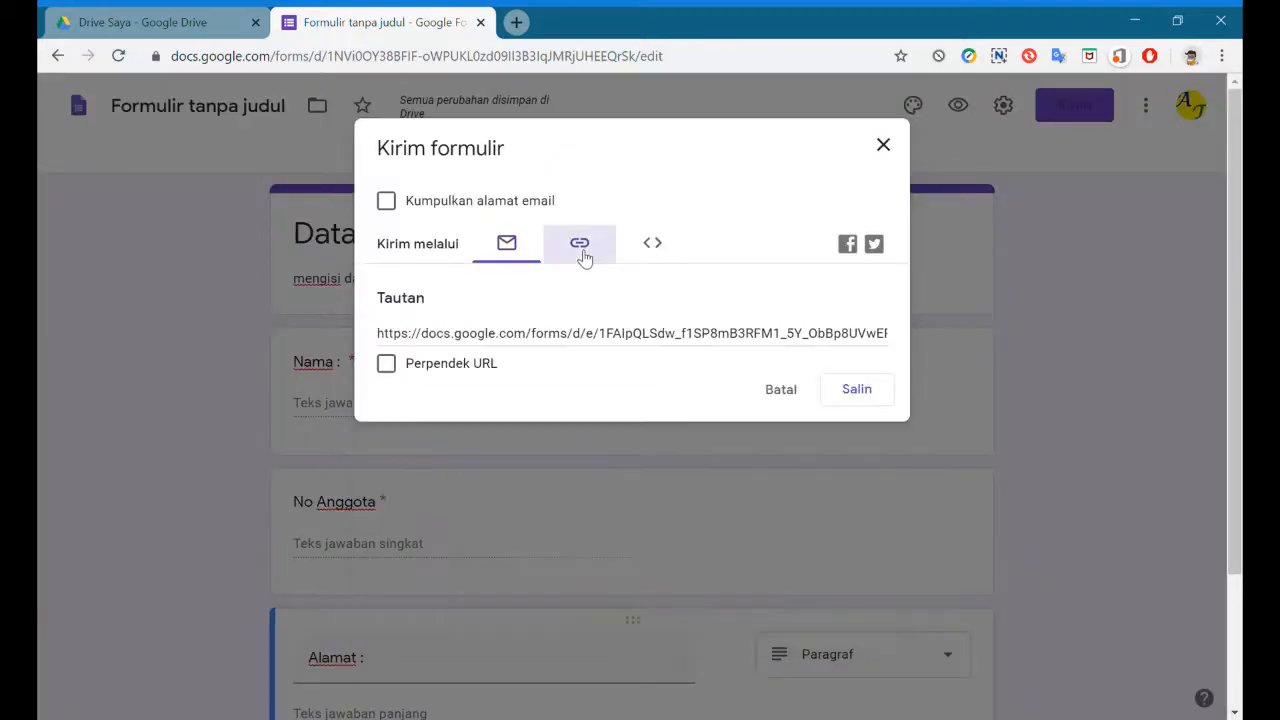
pyautogui.click(386, 364)
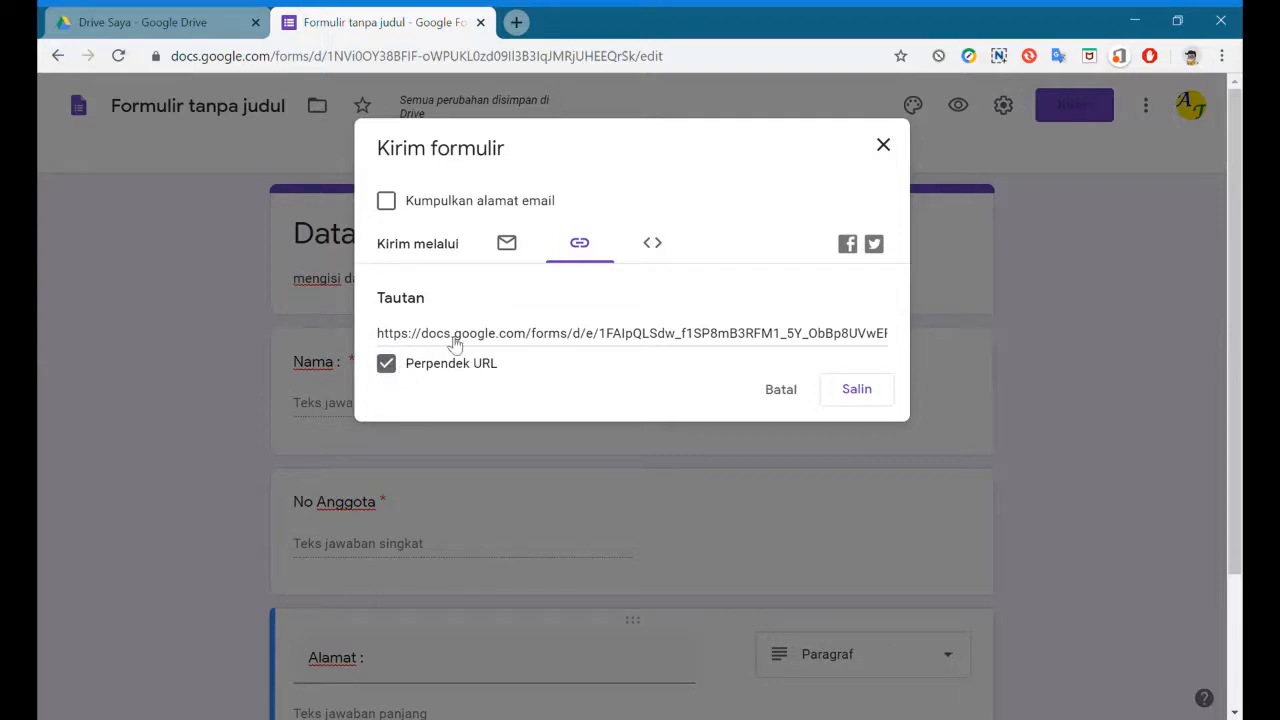
pyautogui.click(862, 390)
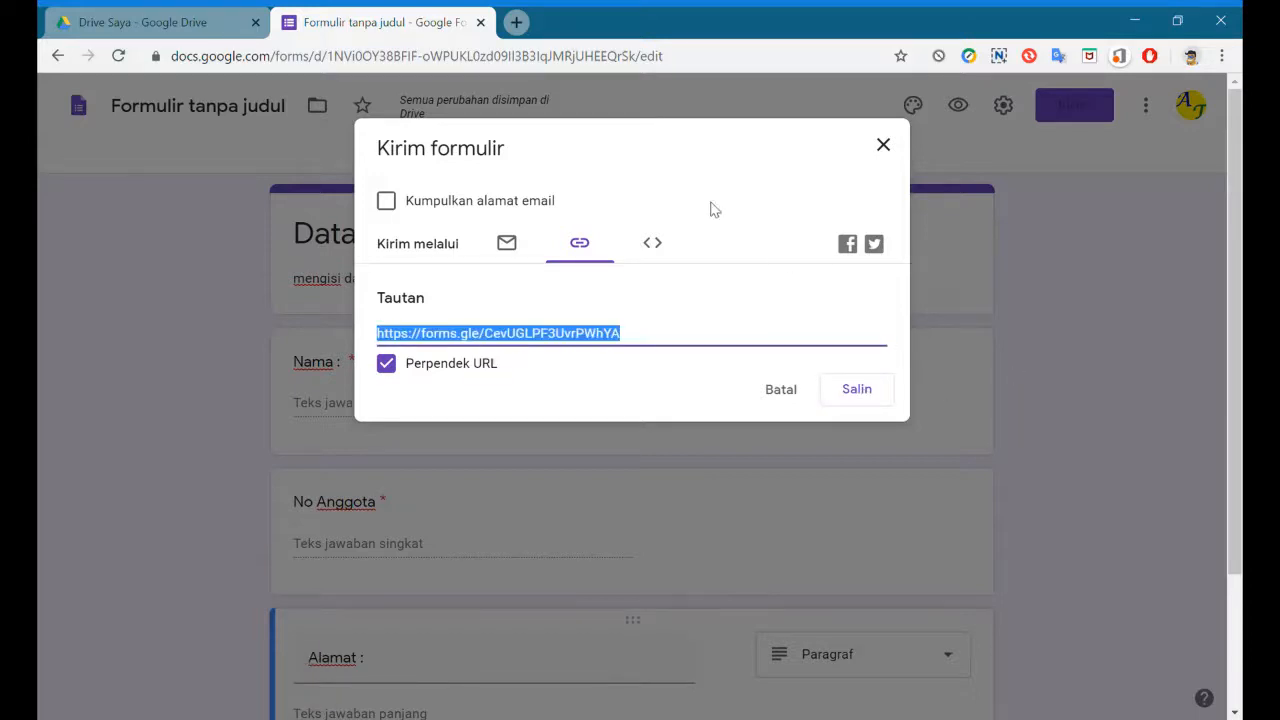
# Open the copied form link in a new browser tab and look over the respondent view.
pyautogui.click(516, 22)
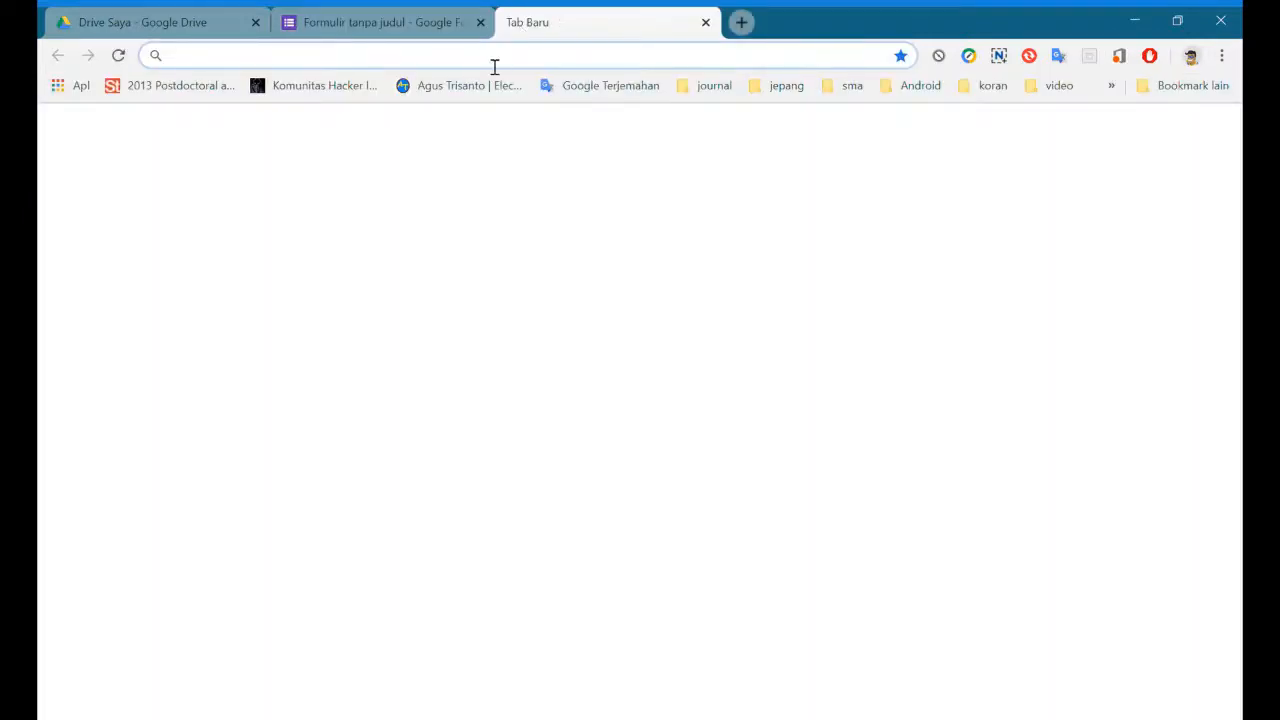
pyautogui.write('https://forms.gle/CevUGLPF3UvrPWhYA')
pyautogui.press('Return')
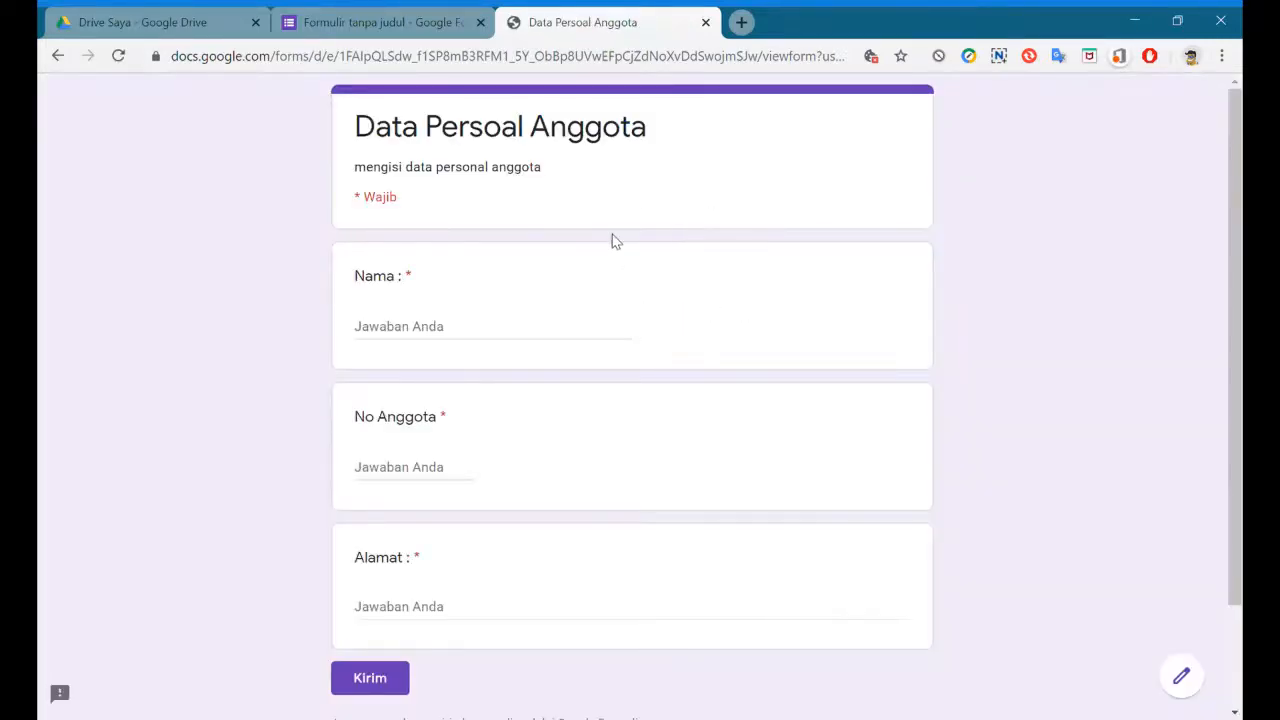
pyautogui.scroll(-2, 829, 429)
pyautogui.scroll(2, 829, 429)
# Return to the form editor, dismiss the send dialog and name the form file "Data Persoal Anggota".
pyautogui.click(407, 28)
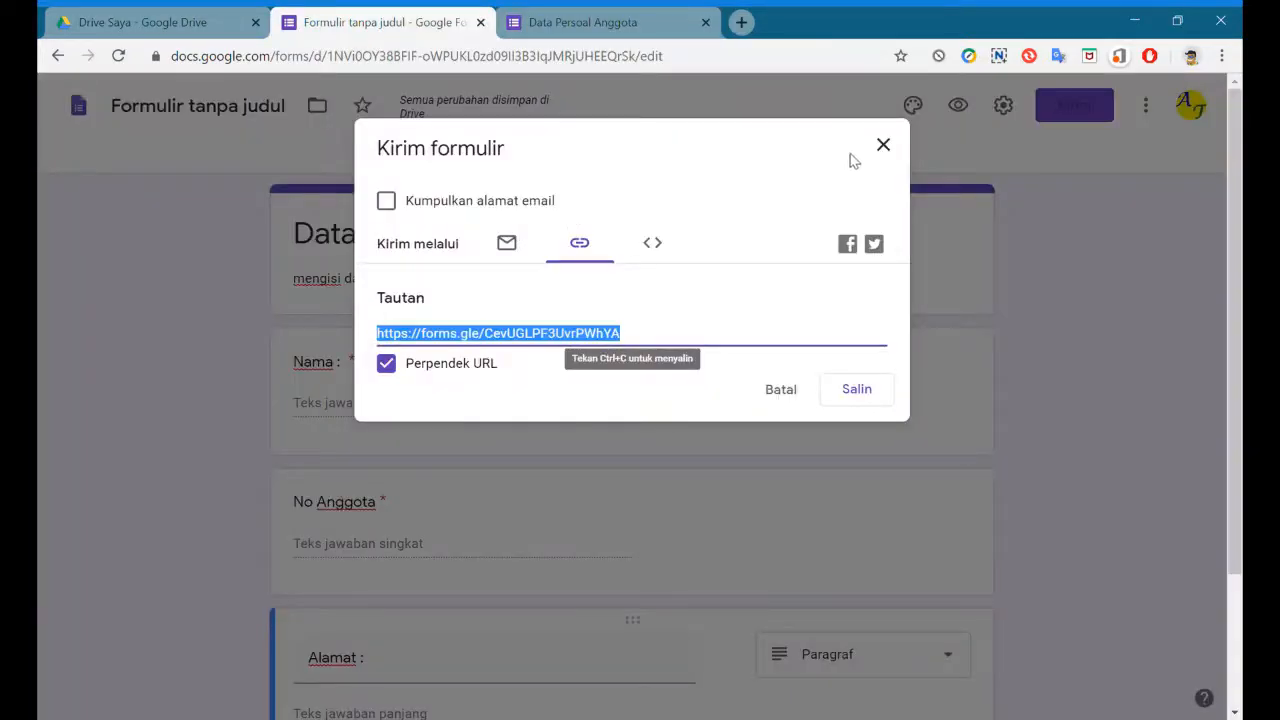
pyautogui.click(883, 145)
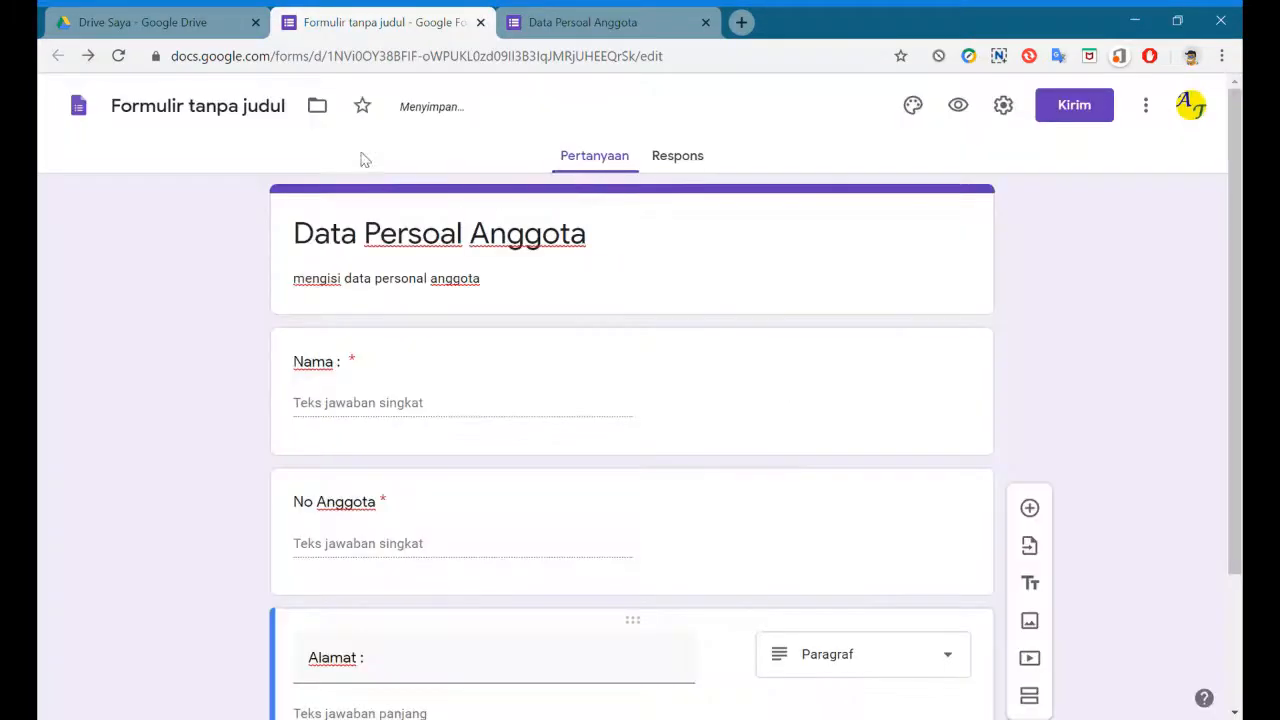
pyautogui.click(280, 108)
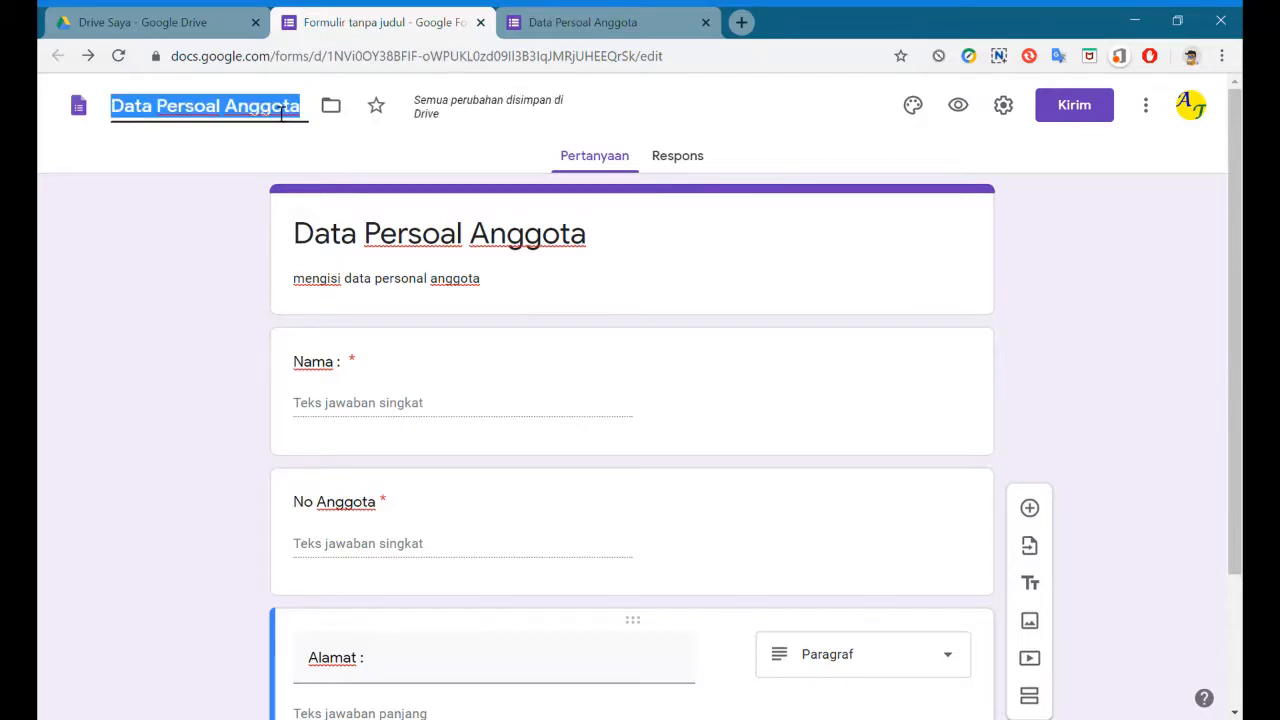
pyautogui.click(217, 218)
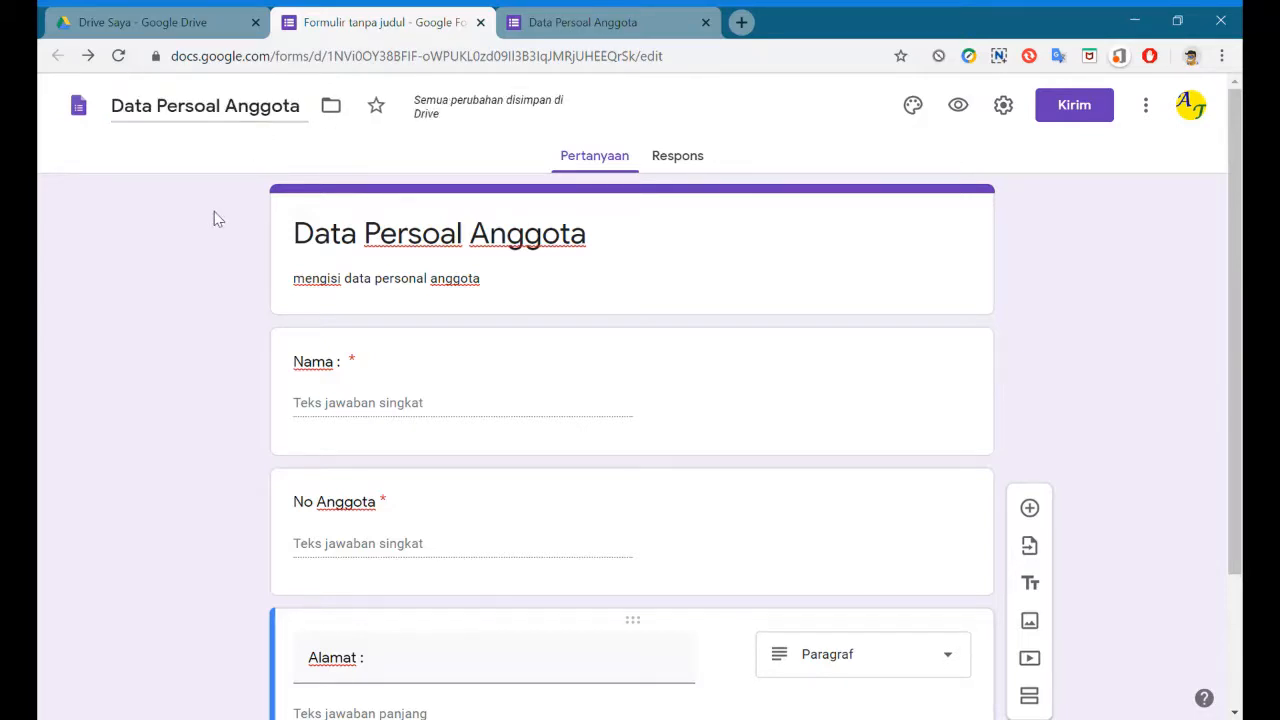
pyautogui.click(774, 286)
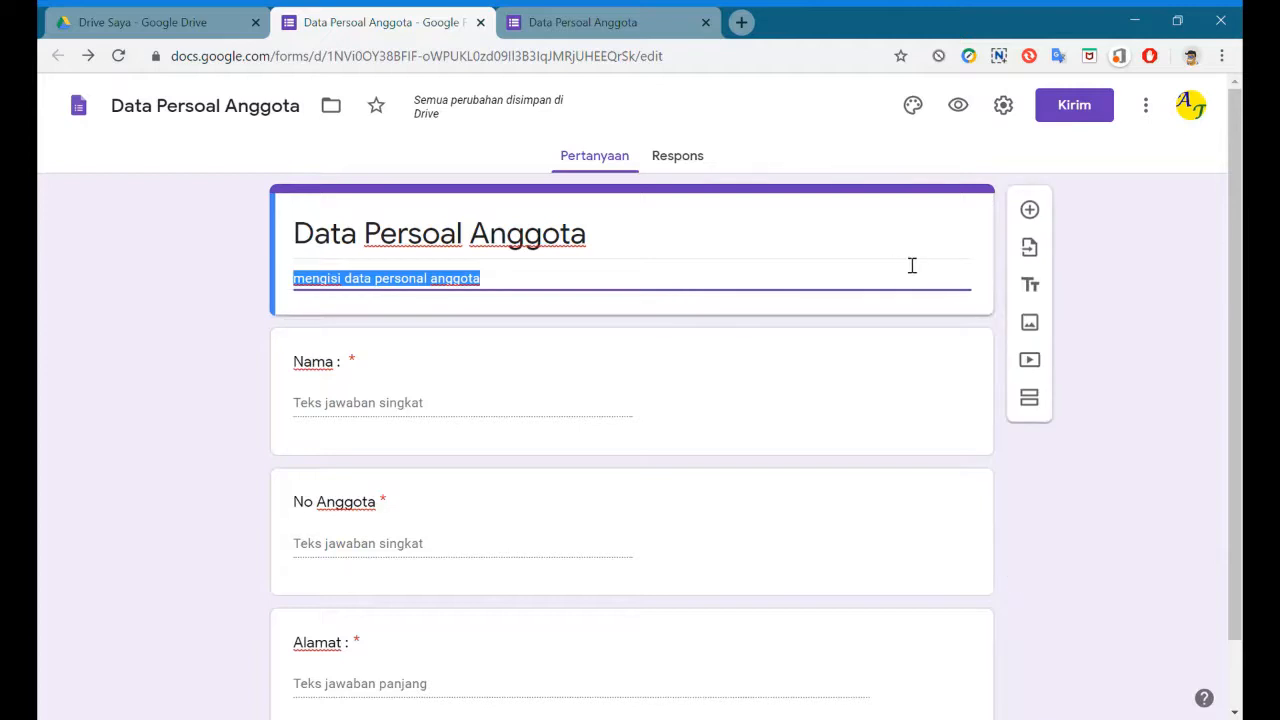
# Switch to the respondent view of the form and answer the "Nama :" question with "saya".
pyautogui.click(615, 22)
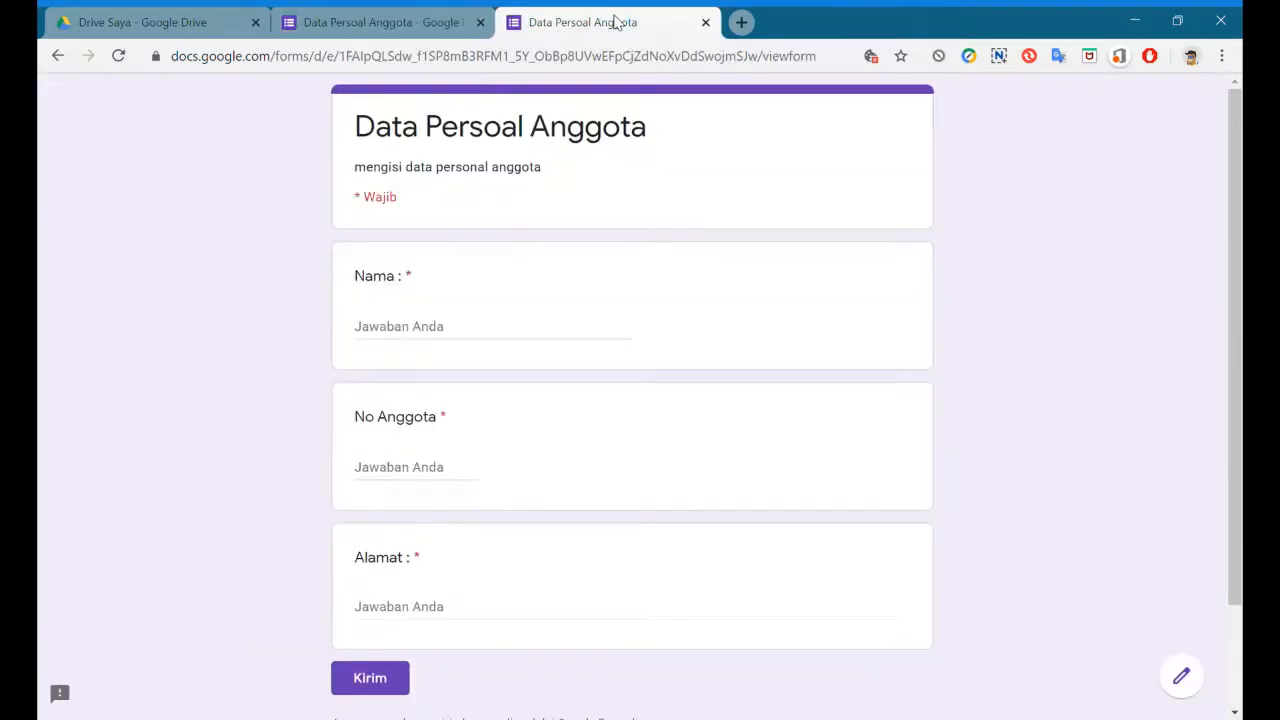
pyautogui.scroll(-1, 677, 258)
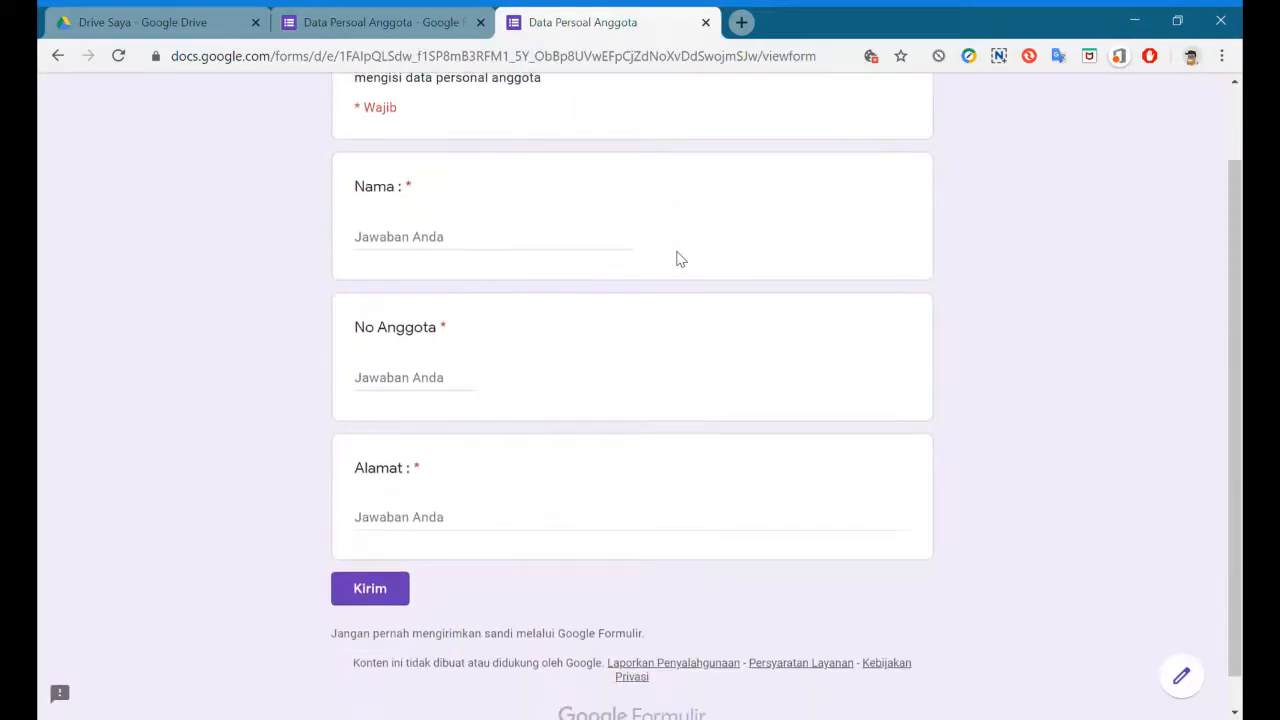
pyautogui.scroll(1, 677, 258)
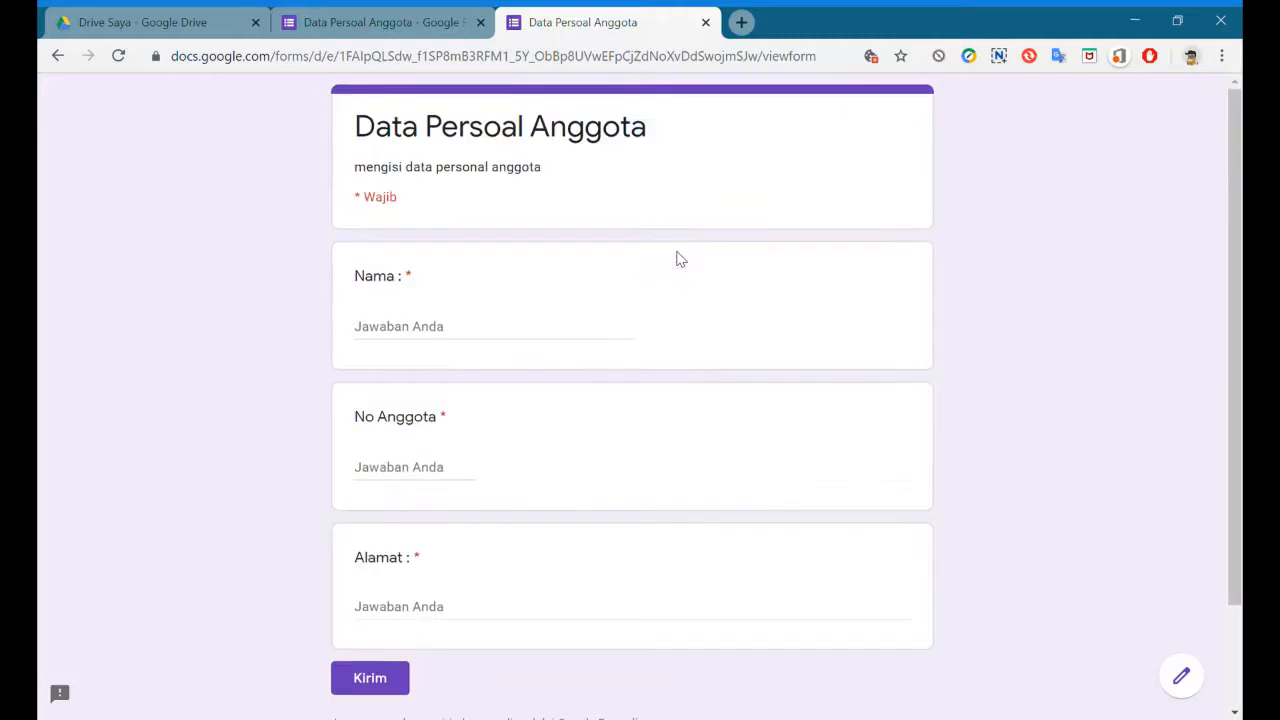
pyautogui.click(455, 332)
pyautogui.write('saya')
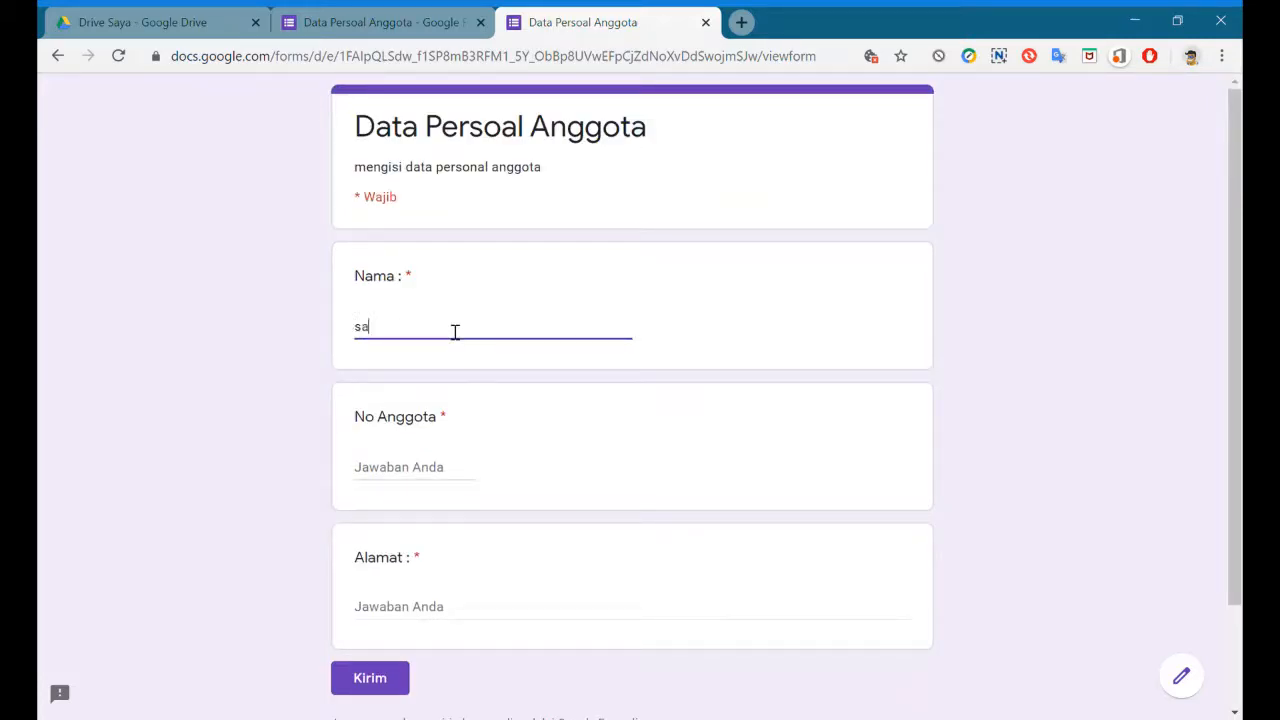
# Test the number validation of the "No Anggota" question with the non-numeric text "00kdjdkdd".
pyautogui.click(401, 469)
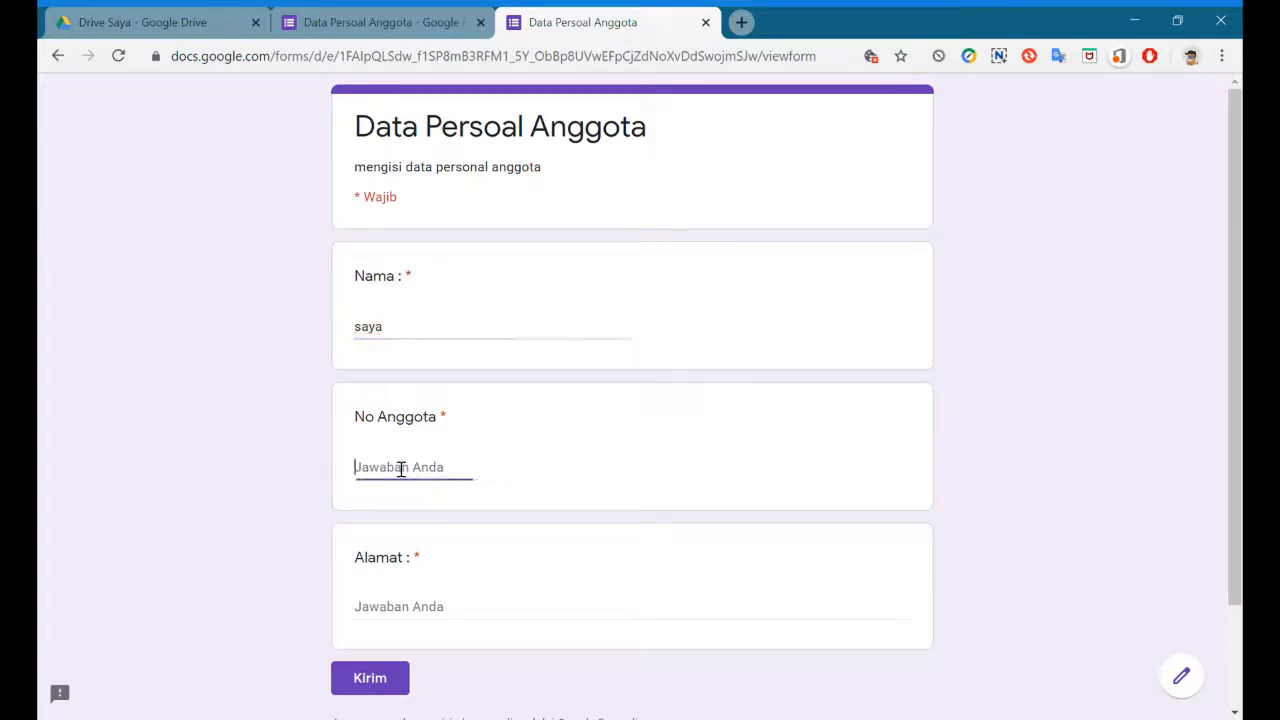
pyautogui.write('00kdjdkdd')
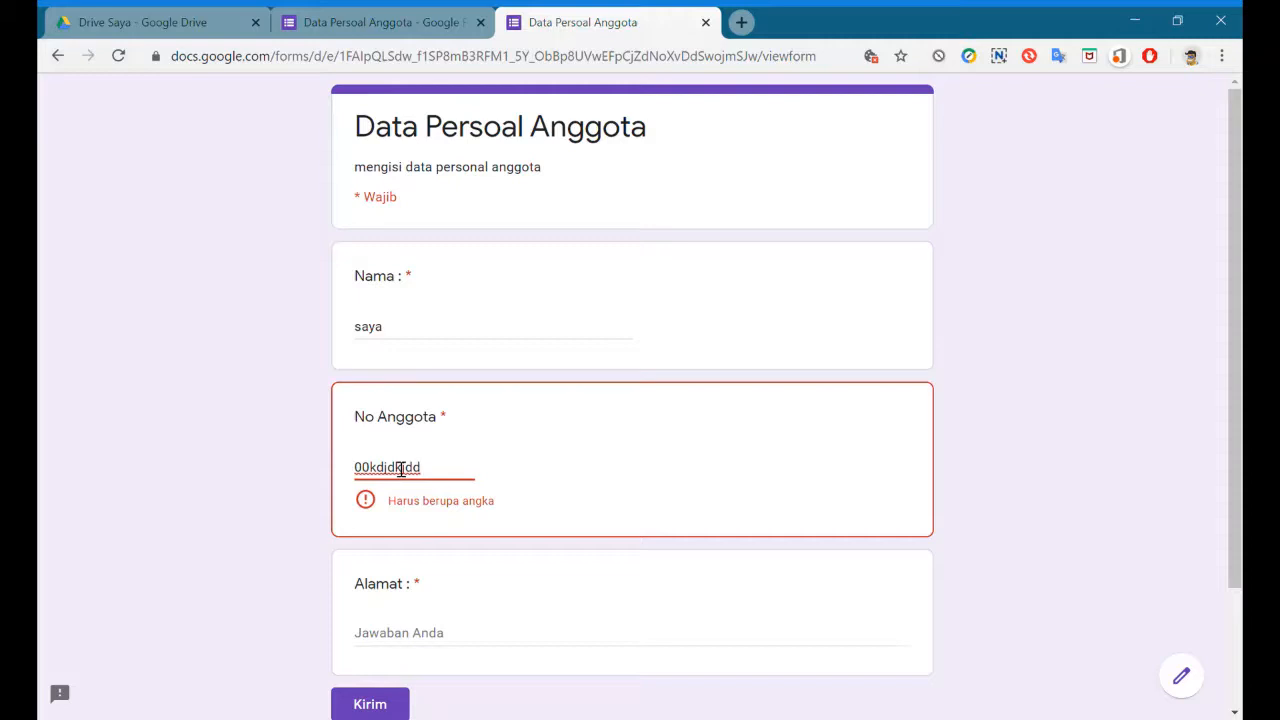
# Correct the "No Anggota" answer to a valid three-digit member number.
pyautogui.press('BackSpace')
pyautogui.press('BackSpace')
pyautogui.press('BackSpace')
pyautogui.press('BackSpace')
pyautogui.press('BackSpace')
pyautogui.press('BackSpace')
pyautogui.press('BackSpace')
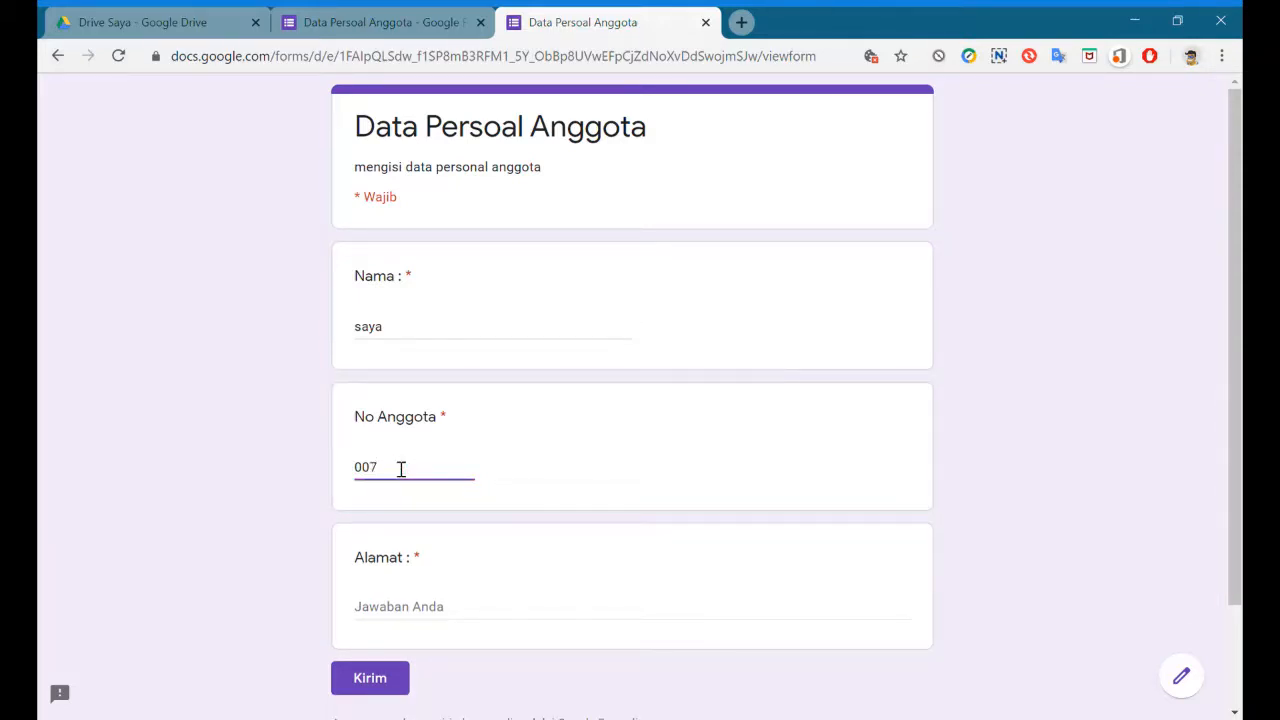
pyautogui.write('7')
# Enter the street name and house number as the first line of the "Alamat :" answer, starting with a capitalized "Jl.".
pyautogui.scroll(-2, 620, 573)
pyautogui.click(469, 491)
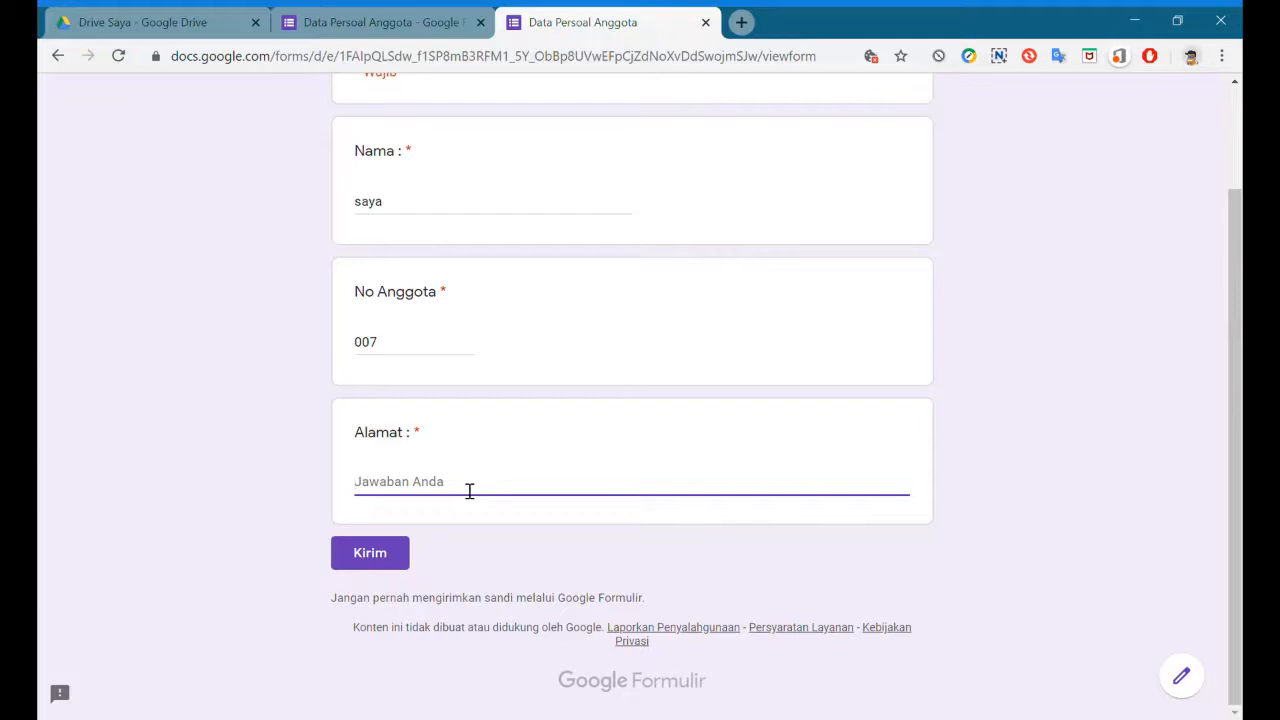
pyautogui.write('jl.')
pyautogui.press('BackSpace')
pyautogui.press('BackSpace')
pyautogui.write('Jl. Menuju rumah k')
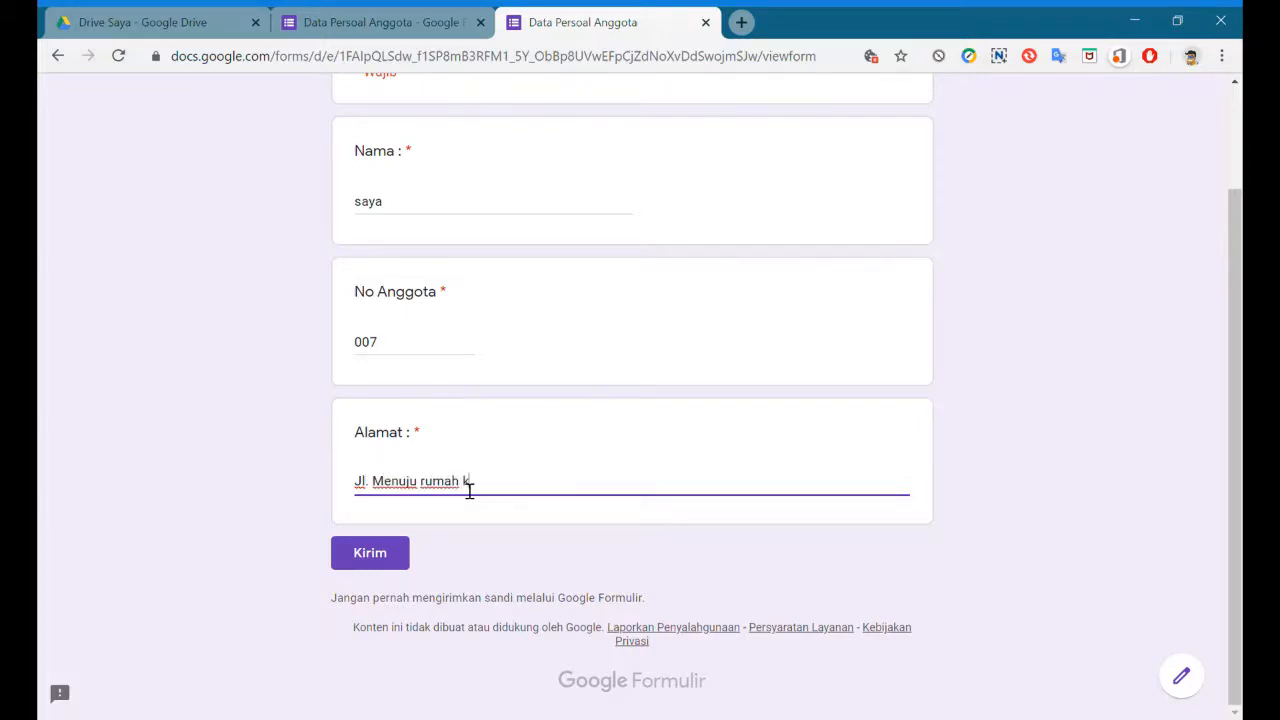
pyautogui.write('u no.007')
pyautogui.press('Return')
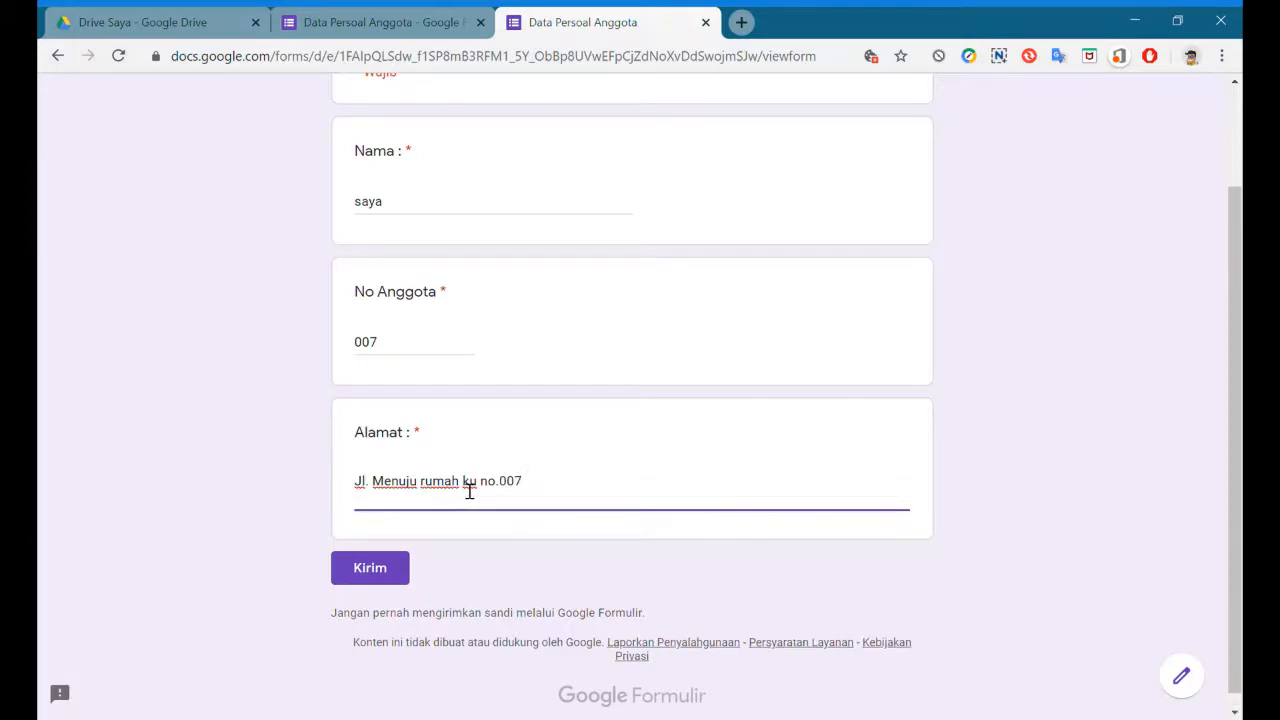
# Add the "kel." and "kec." lines to the address answer, each on its own line.
pyautogui.write('kel. dekat rumah')
pyautogui.press('Return')
pyautogui.write('kec')
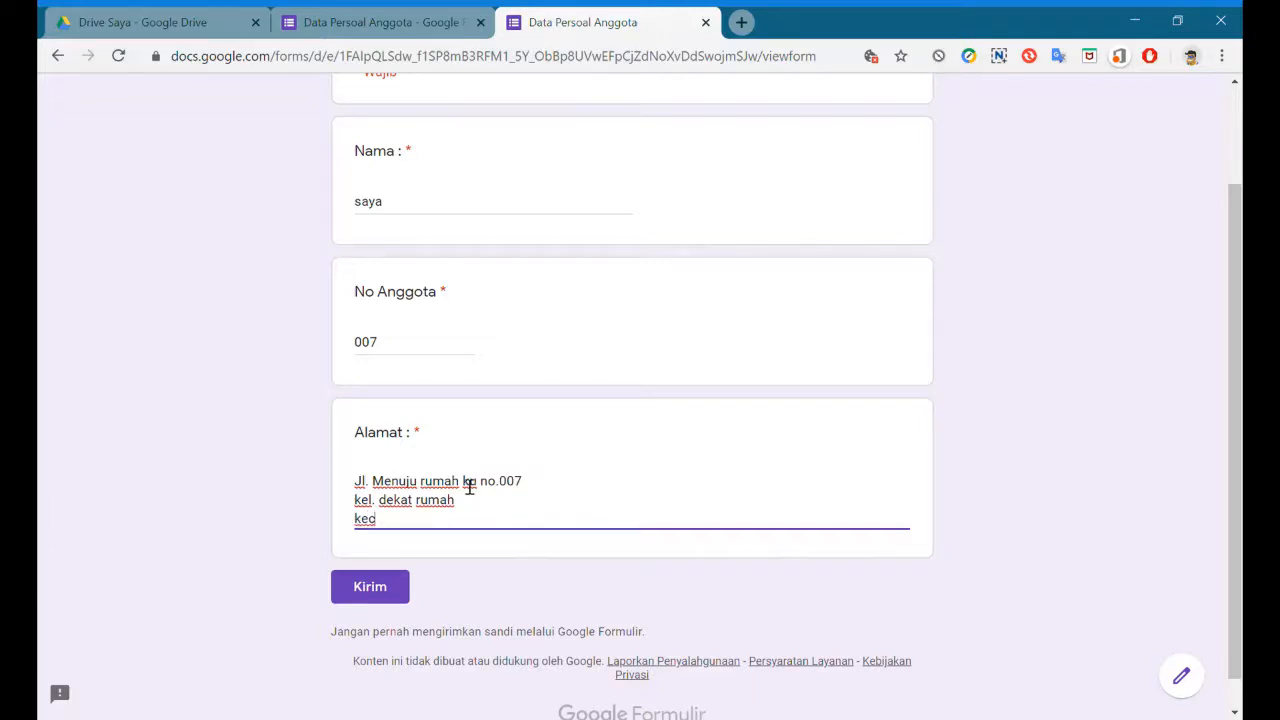
pyautogui.write('. agak jauh')
pyautogui.press('Return')
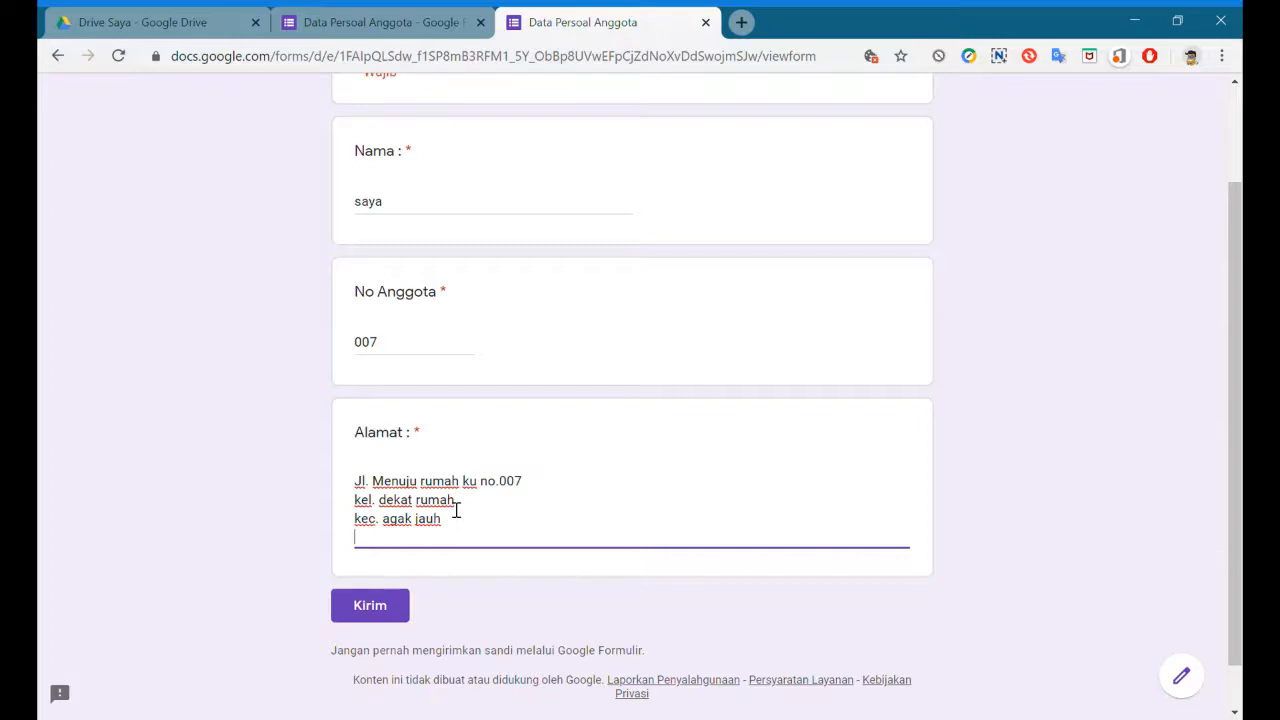
# Finish the address answer with a "kab." line and submit the form response.
pyautogui.write('kab.')
pyautogui.press('Return')
pyautogui.press('BackSpace')
pyautogui.write('luas')
pyautogui.press('Return')
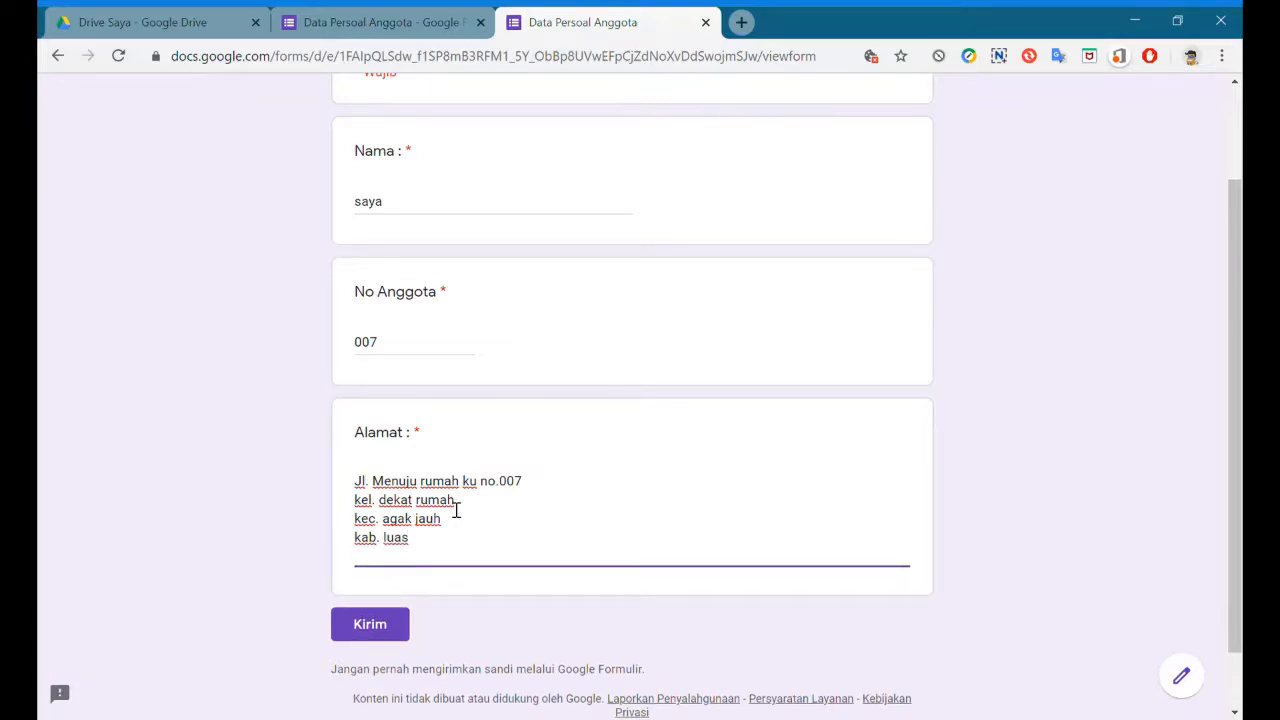
pyautogui.press('BackSpace')
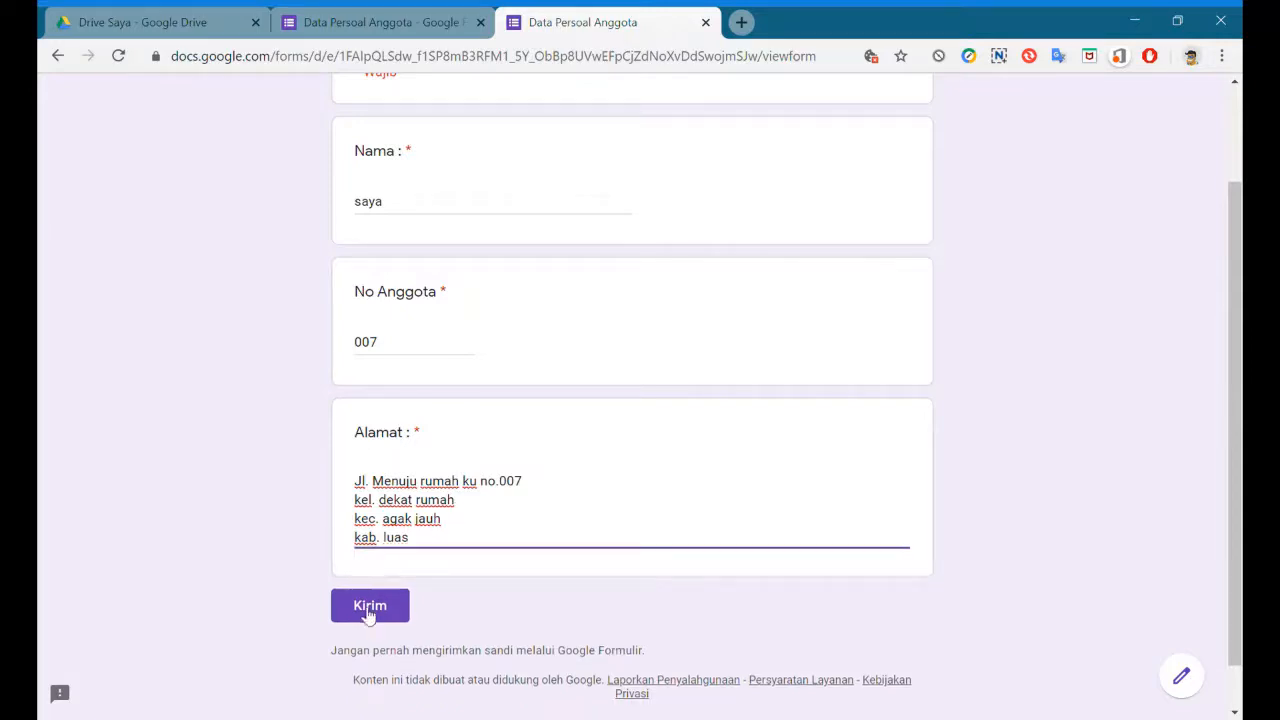
pyautogui.click(368, 606)
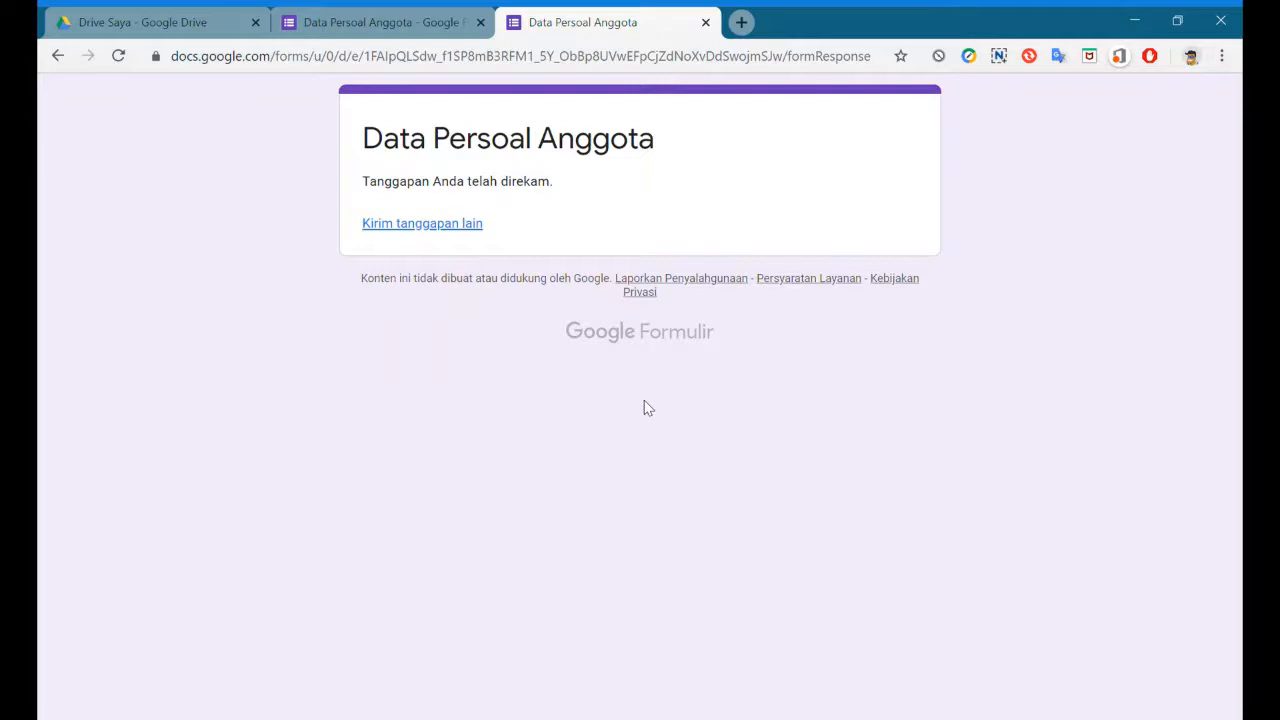
# Start another response, answering "Nama :" with "aku" and "No Anggota" with a different three-digit member number.
pyautogui.click(462, 226)
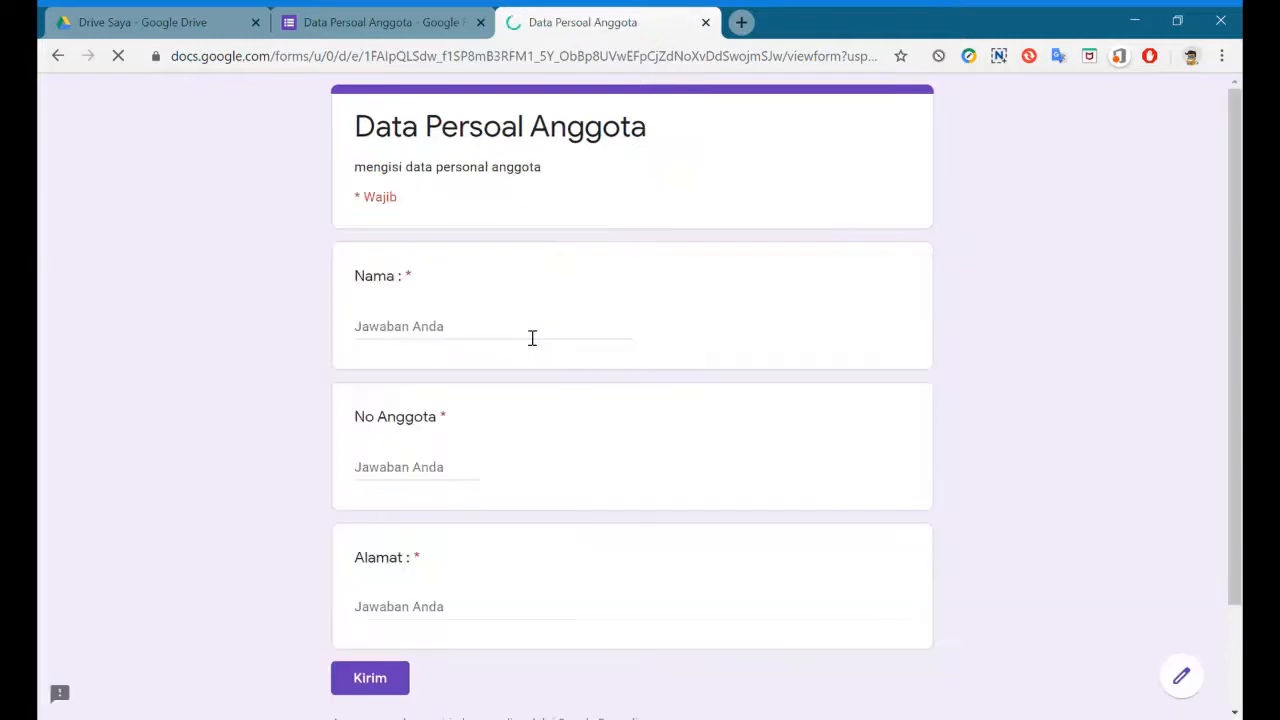
pyautogui.click(445, 332)
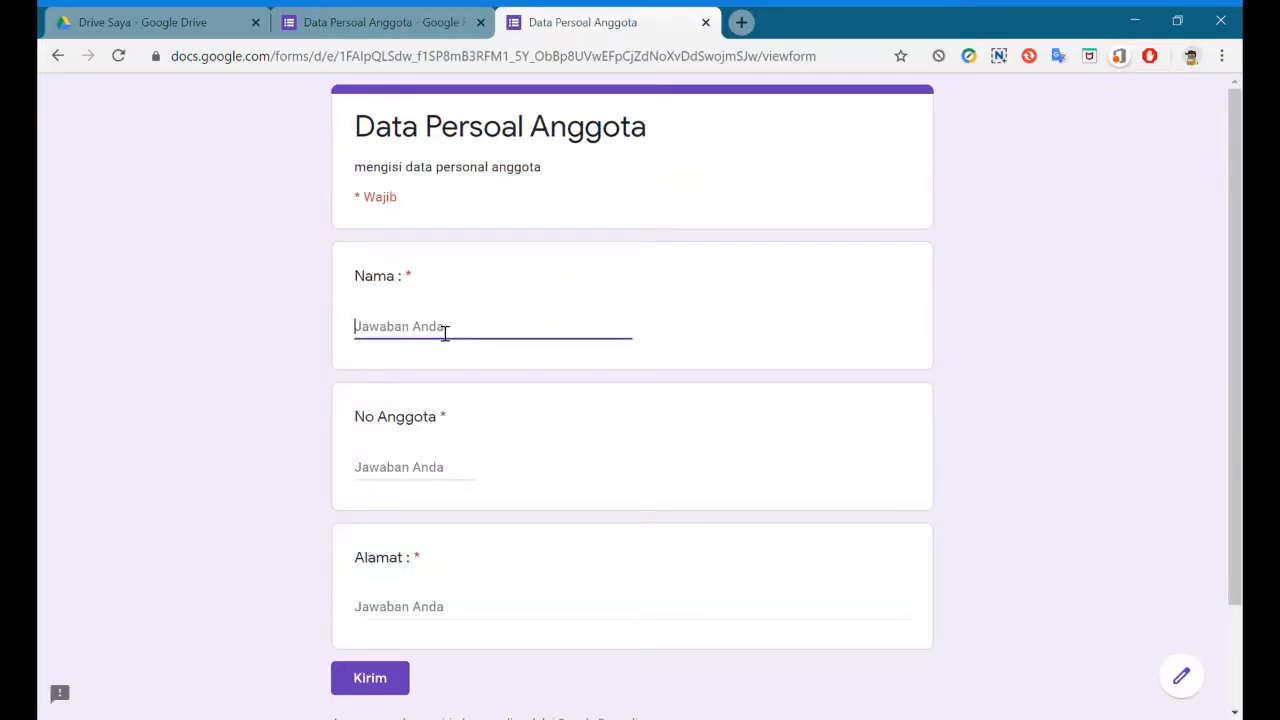
pyautogui.write('aku')
pyautogui.click(423, 473)
pyautogui.write('00')
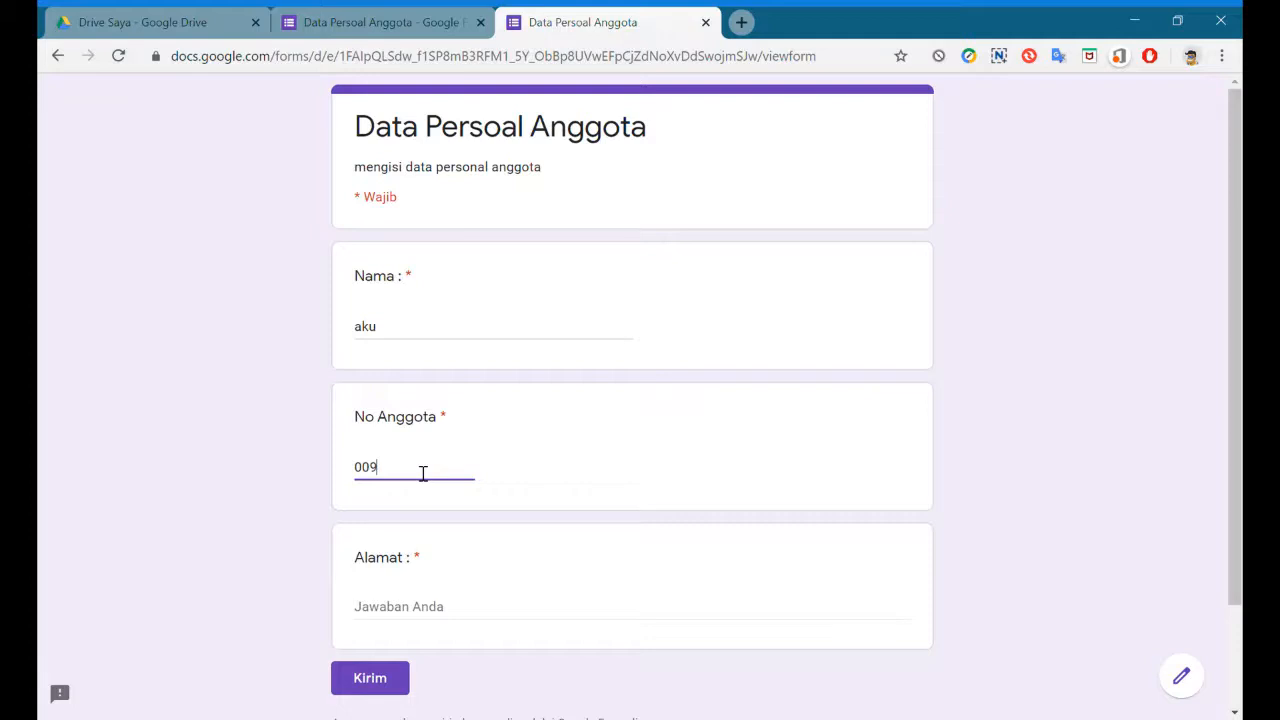
pyautogui.write('9')
# Enter the street name and house number as the first line of the second response's "Alamat :" answer.
pyautogui.scroll(-2, 523, 571)
pyautogui.click(465, 492)
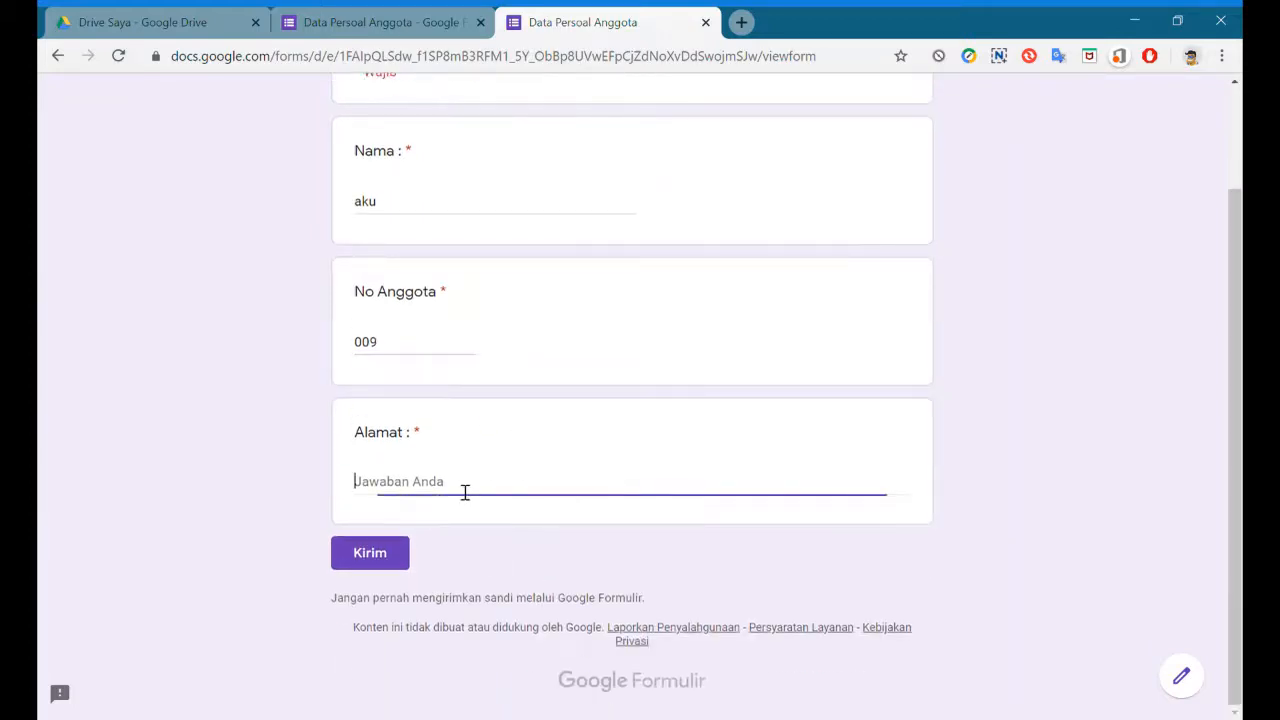
pyautogui.write('Jl. dekat r')
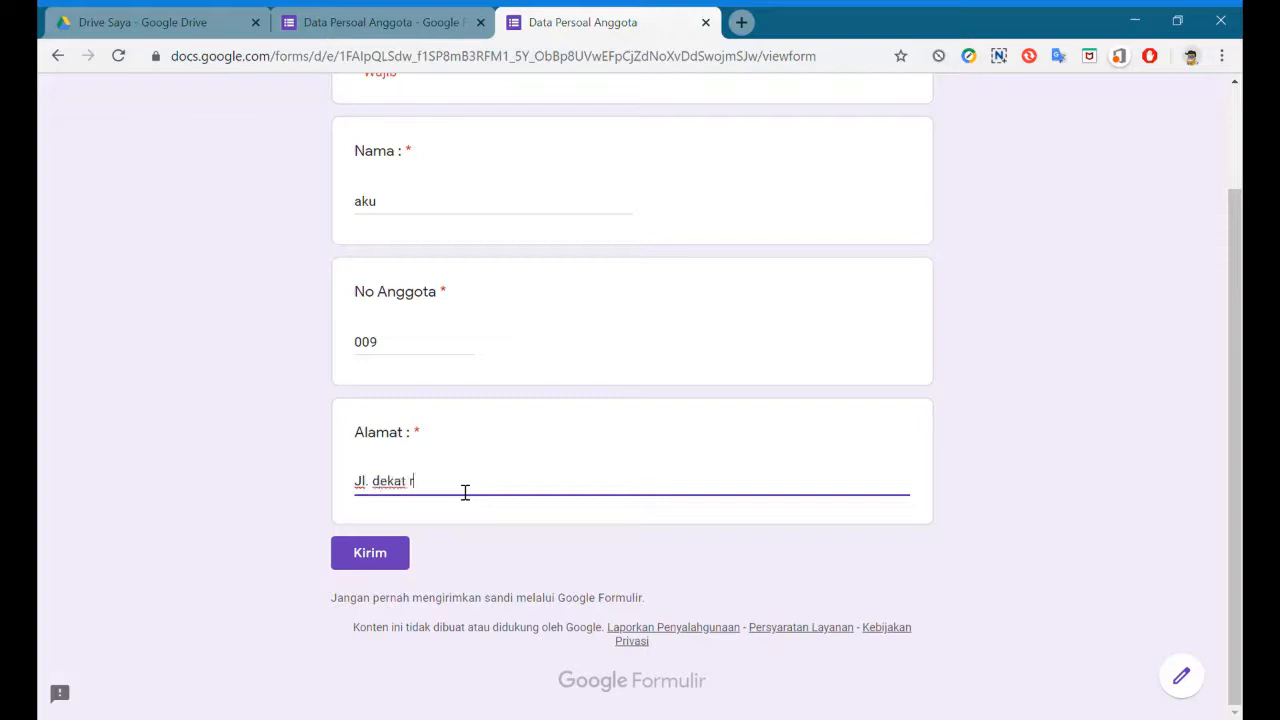
pyautogui.write('umah no.3')
pyautogui.press('Return')
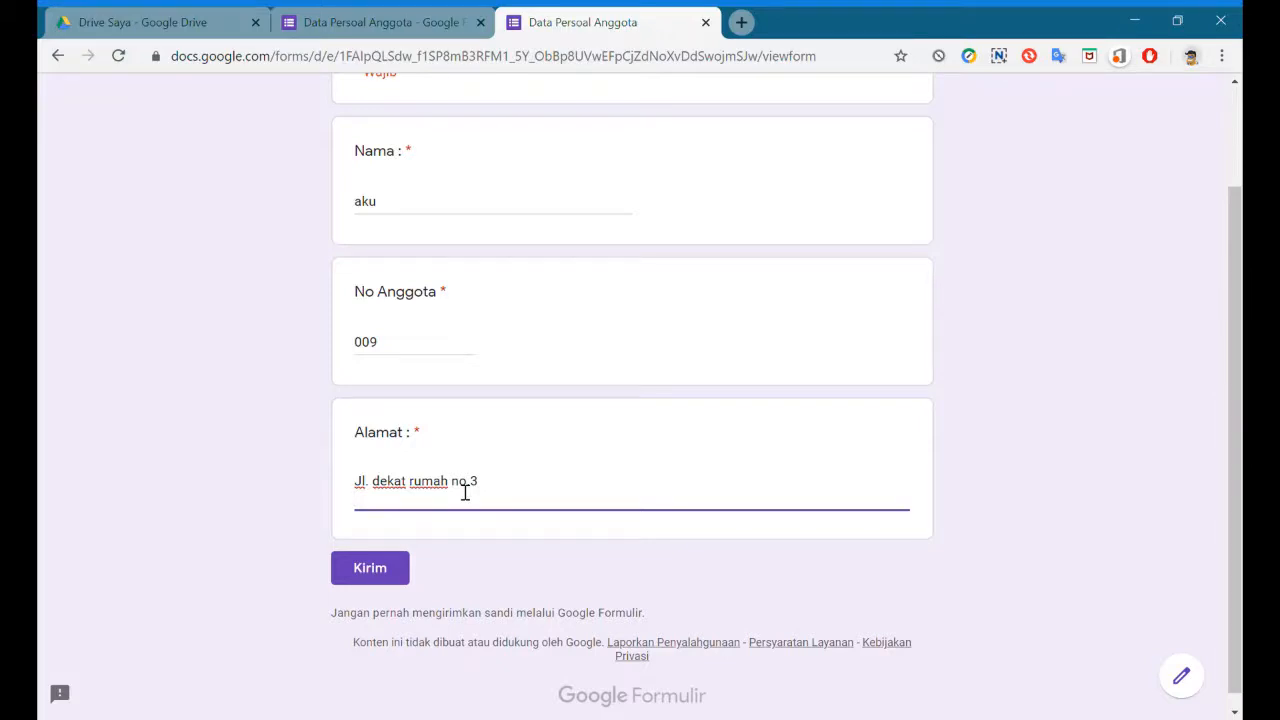
# Add a "Kab." line to the second response's address and submit the response.
pyautogui.write('Kab. Jauh dari dar')
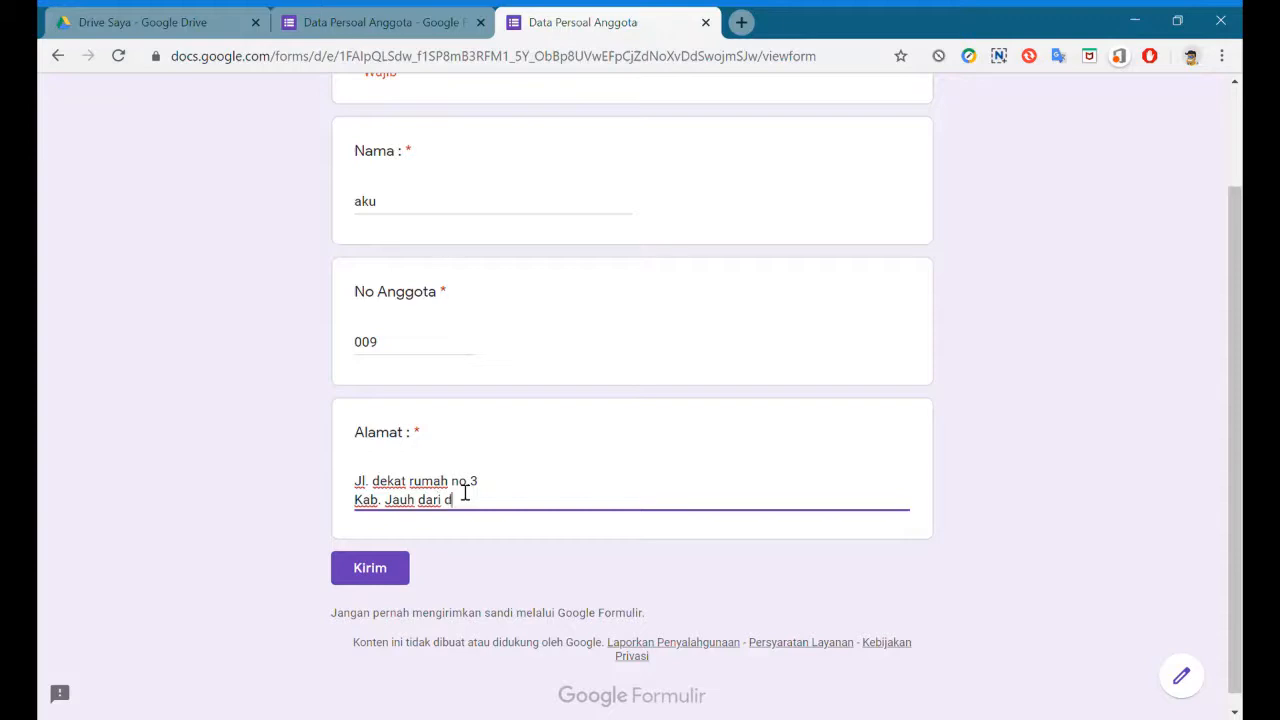
pyautogui.write('i')
pyautogui.click(372, 576)
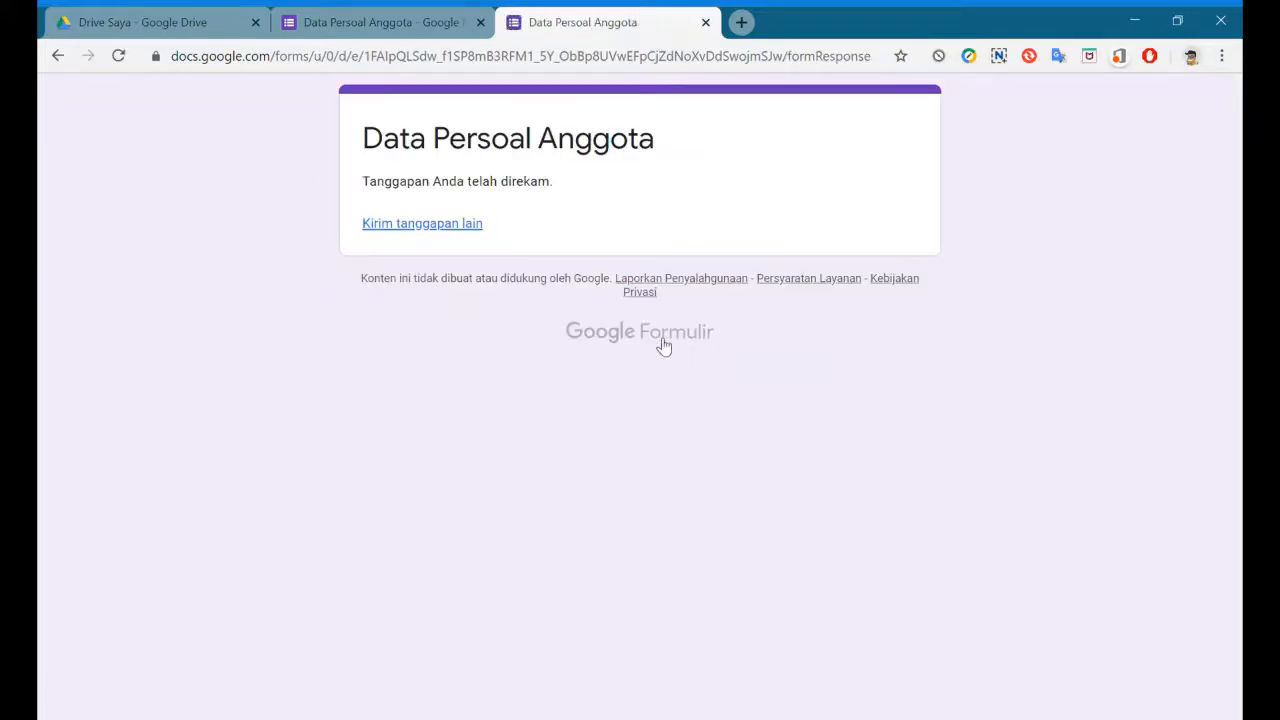
# Return to the form editor, open the collected responses and review the summary of answers to all questions.
pyautogui.click(427, 26)
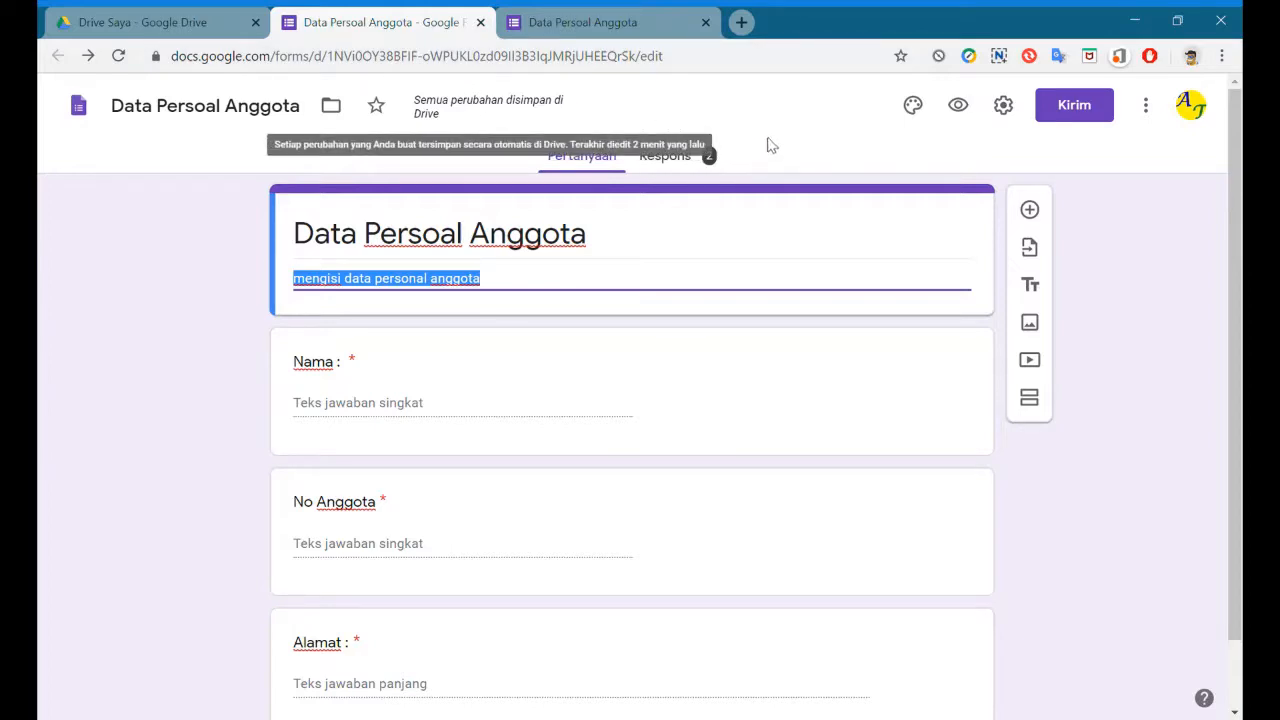
pyautogui.click(675, 170)
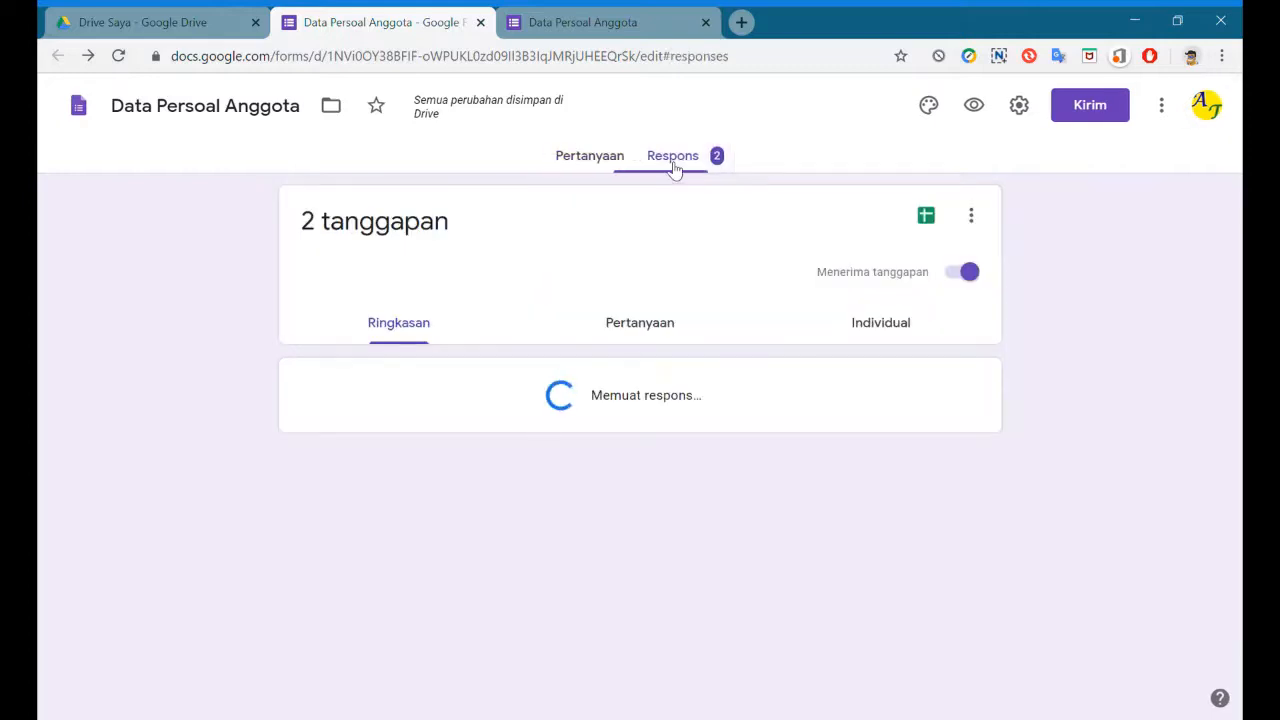
pyautogui.scroll(-1, 703, 316)
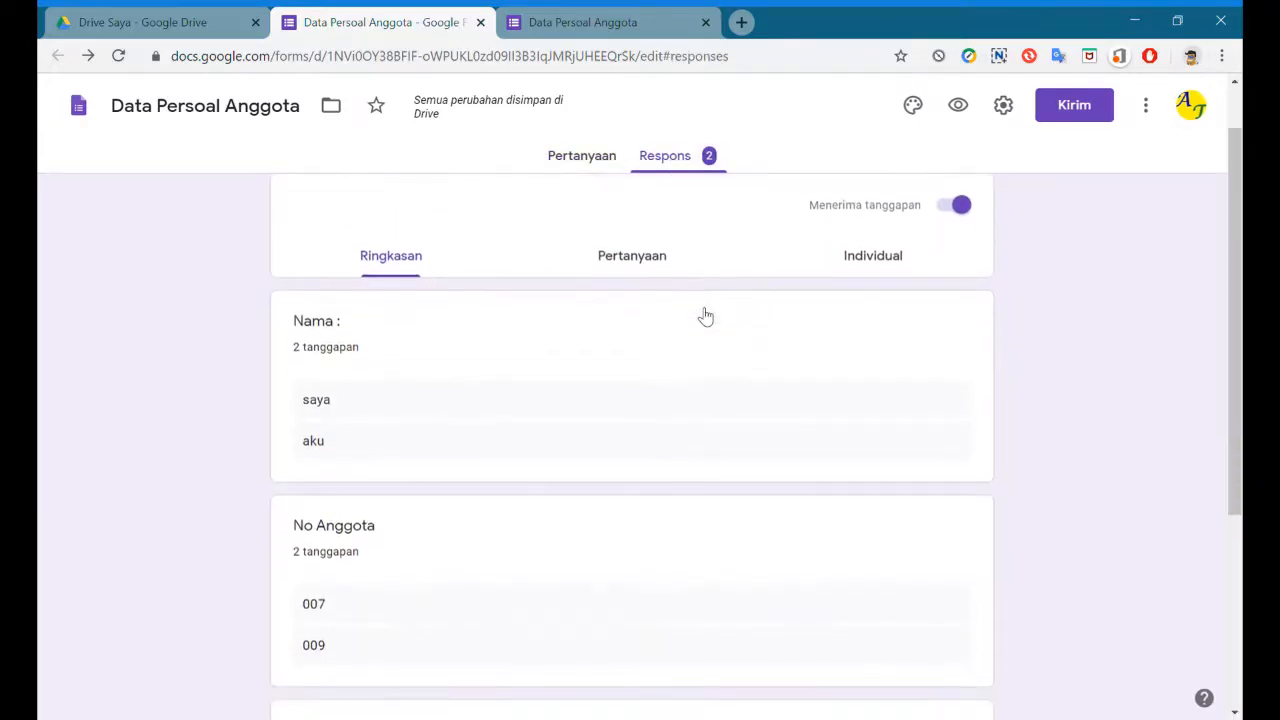
pyautogui.scroll(-1, 700, 314)
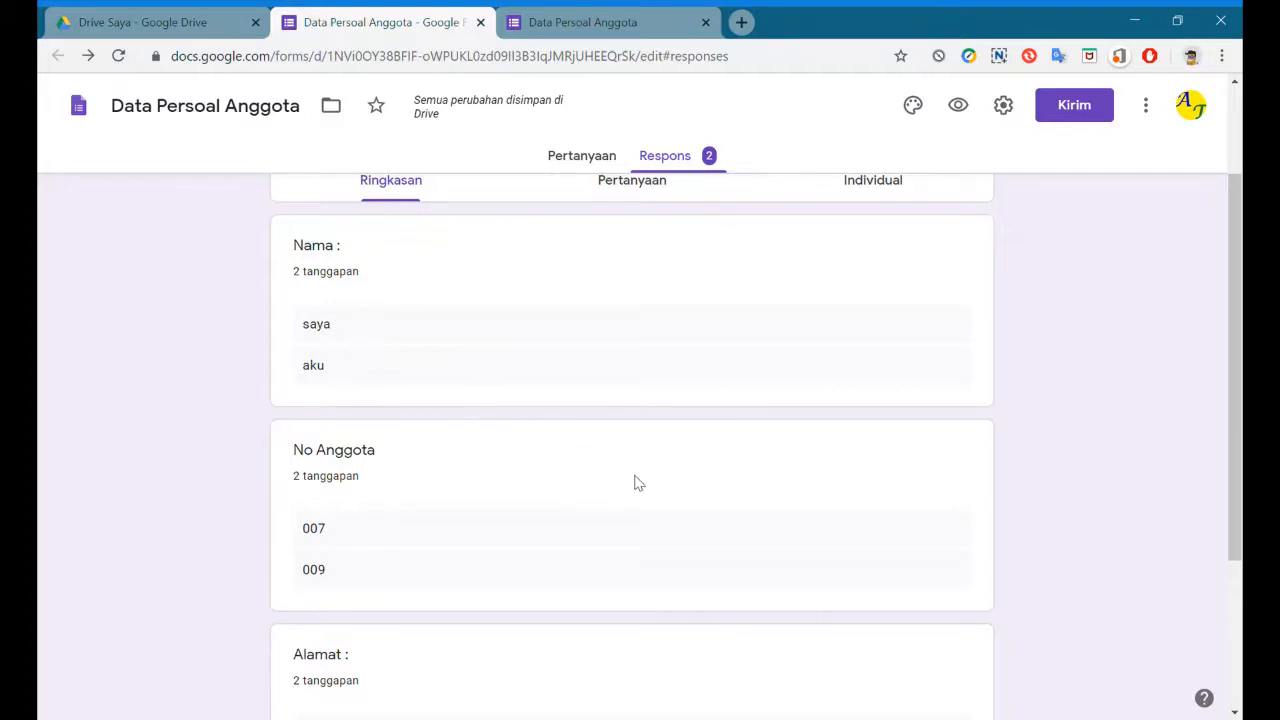
pyautogui.scroll(-3, 634, 480)
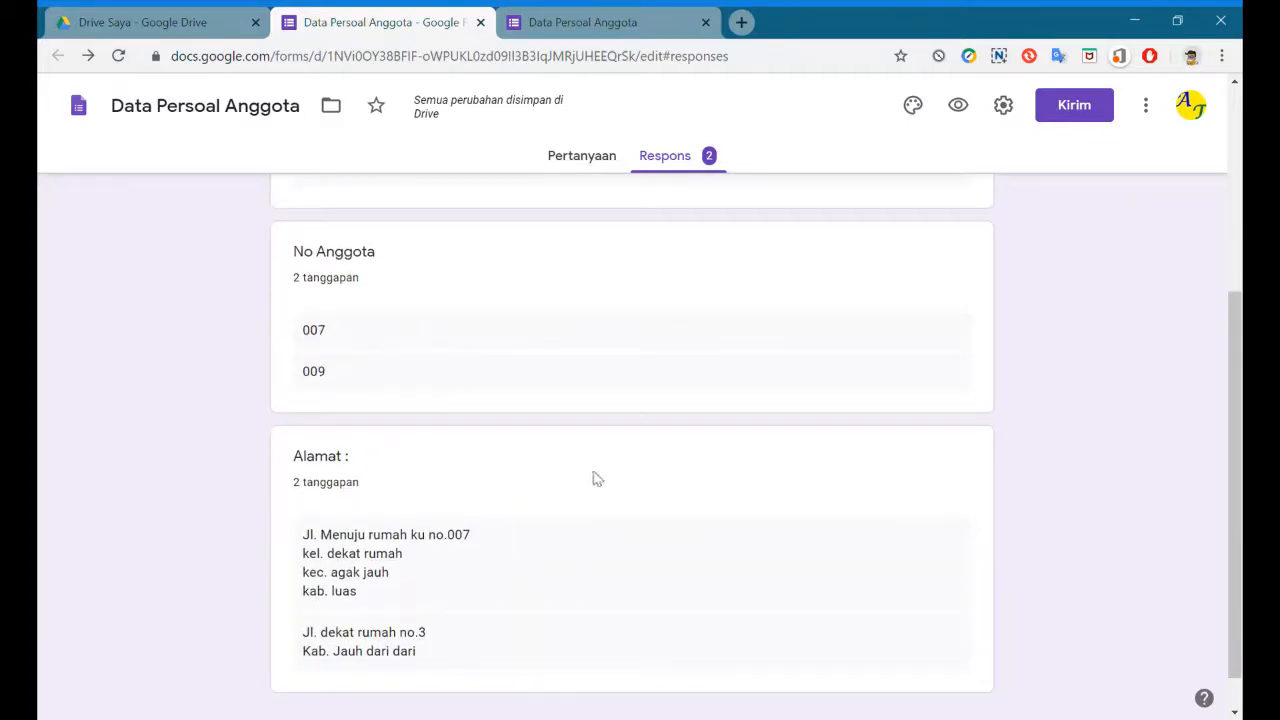
pyautogui.scroll(-1, 598, 483)
pyautogui.scroll(5, 697, 463)
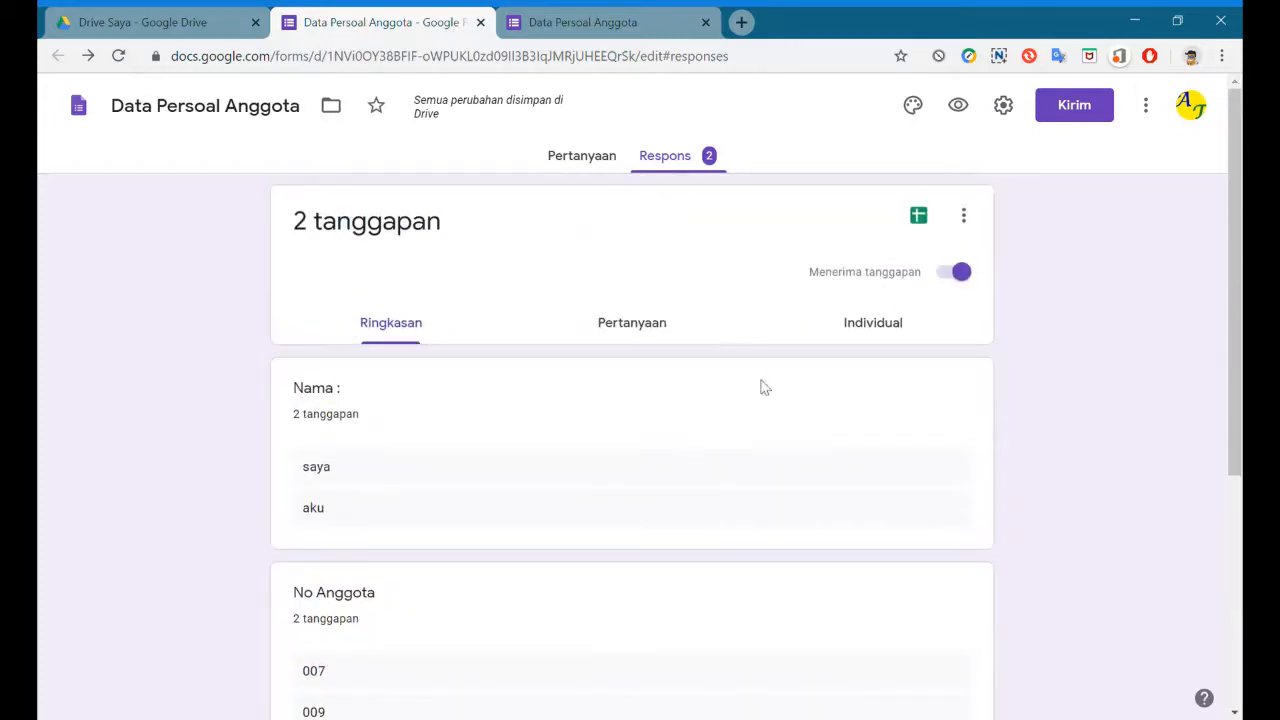
# Look at the responses in the individual, summary and per-question views.
pyautogui.click(868, 334)
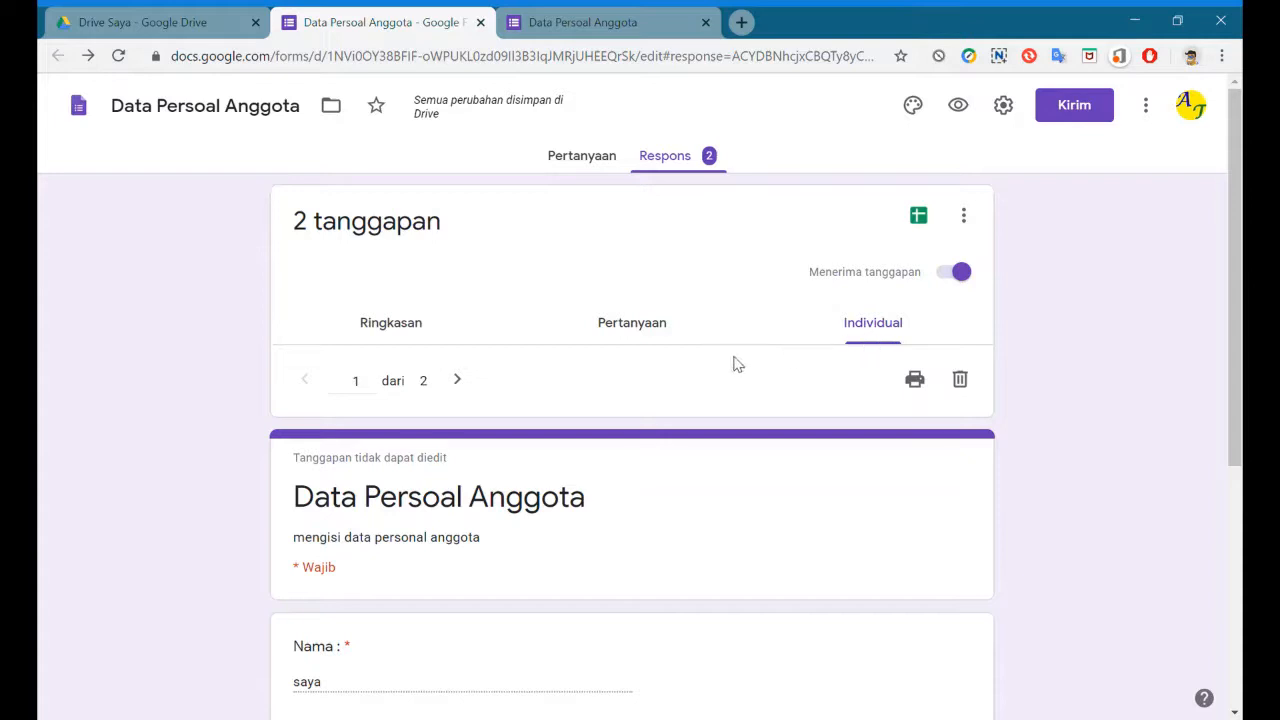
pyautogui.click(413, 343)
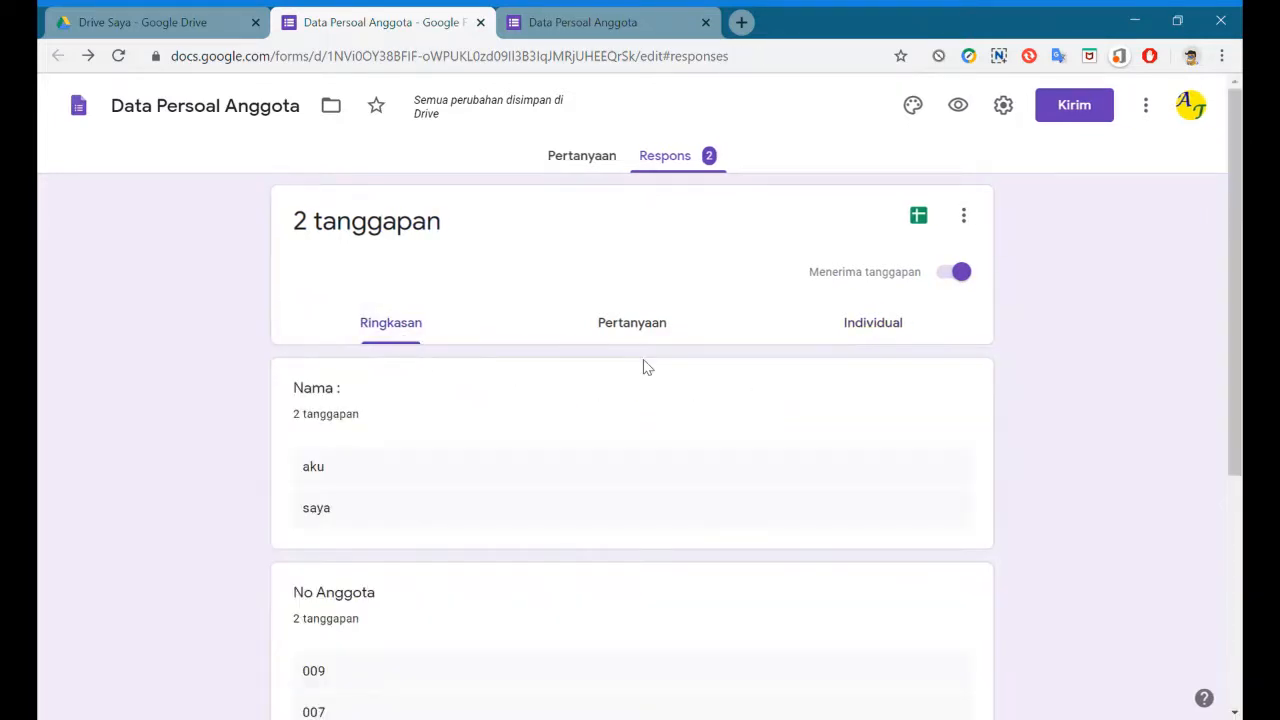
pyautogui.click(648, 337)
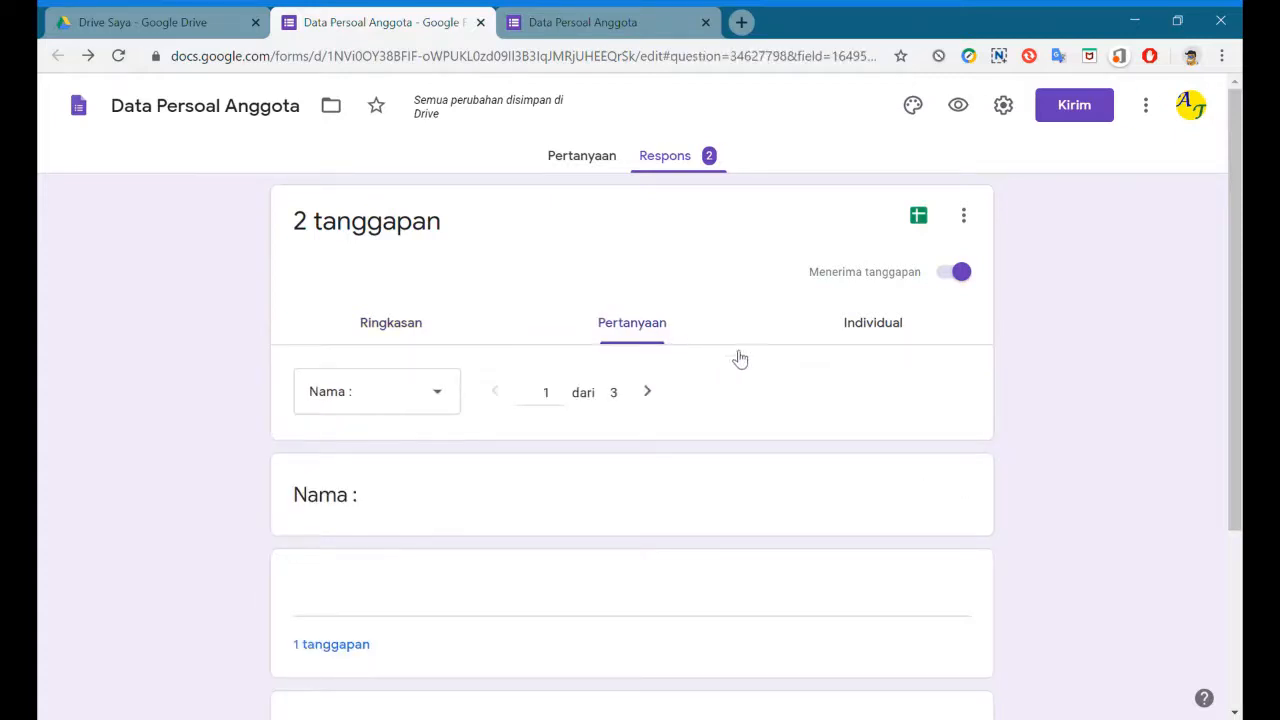
# Review the individual responses one after the other, reading the name, member number and address of each.
pyautogui.click(870, 333)
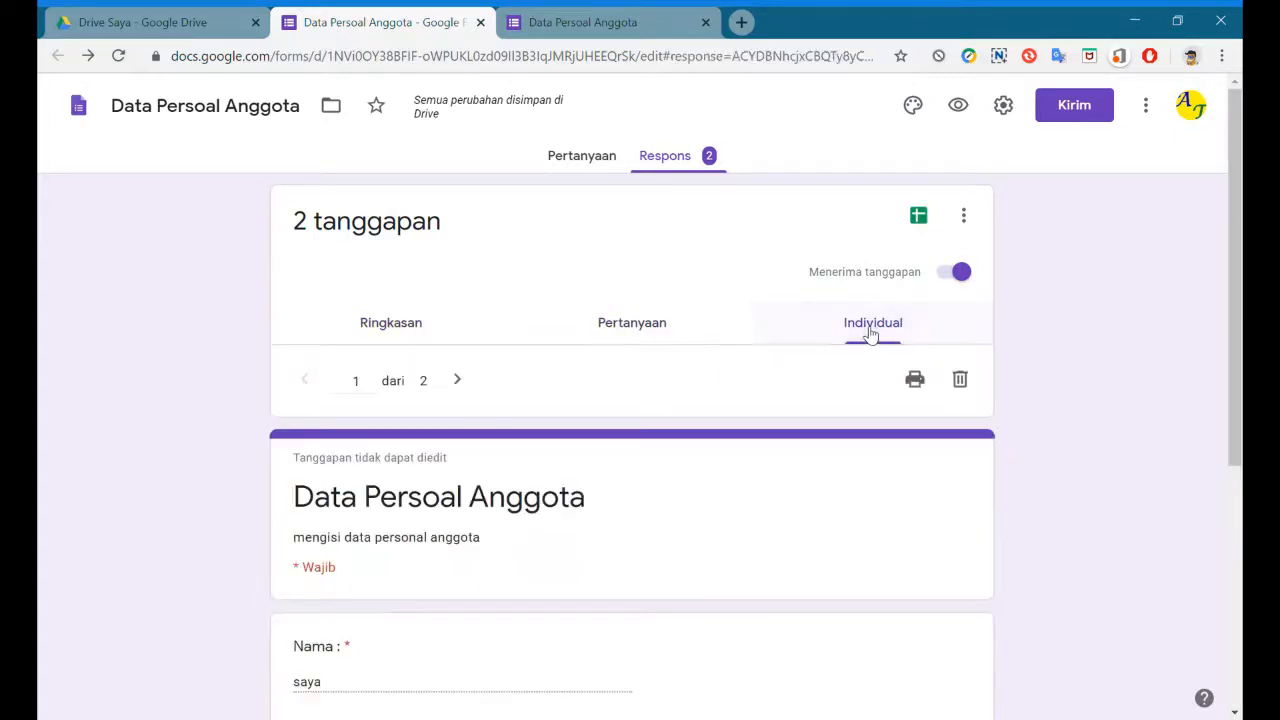
pyautogui.scroll(-2, 805, 530)
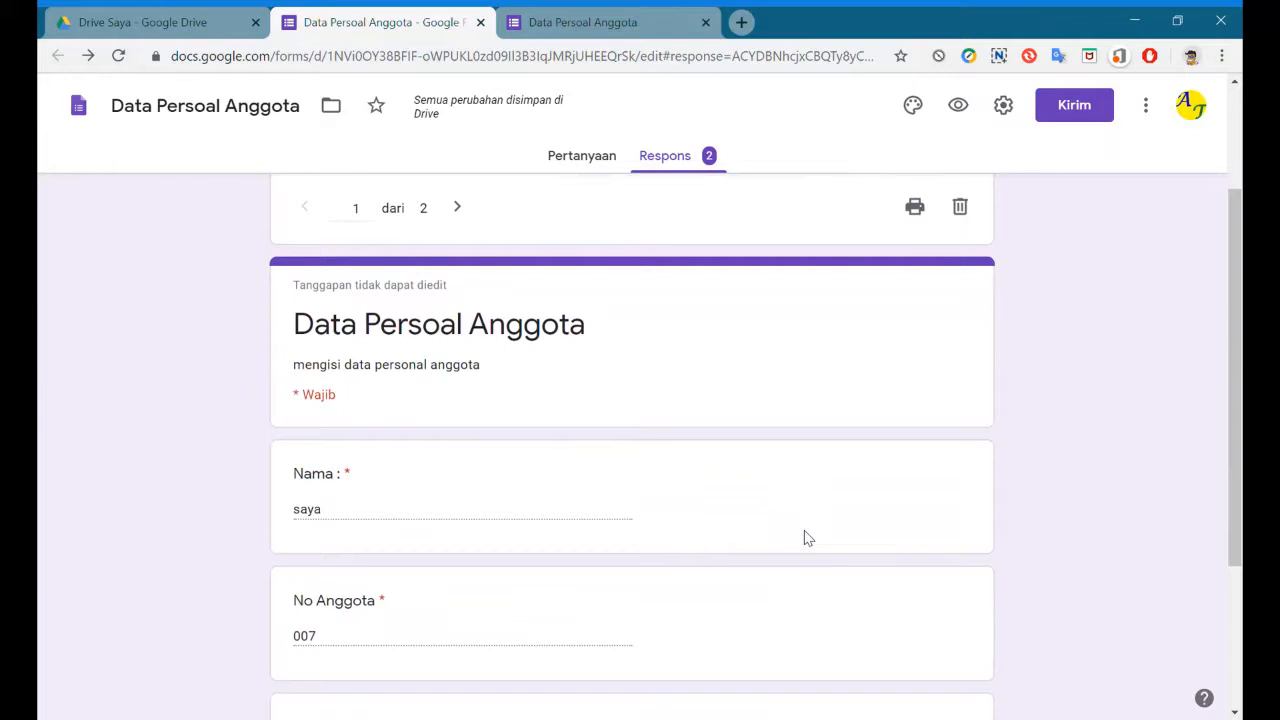
pyautogui.scroll(-1, 808, 538)
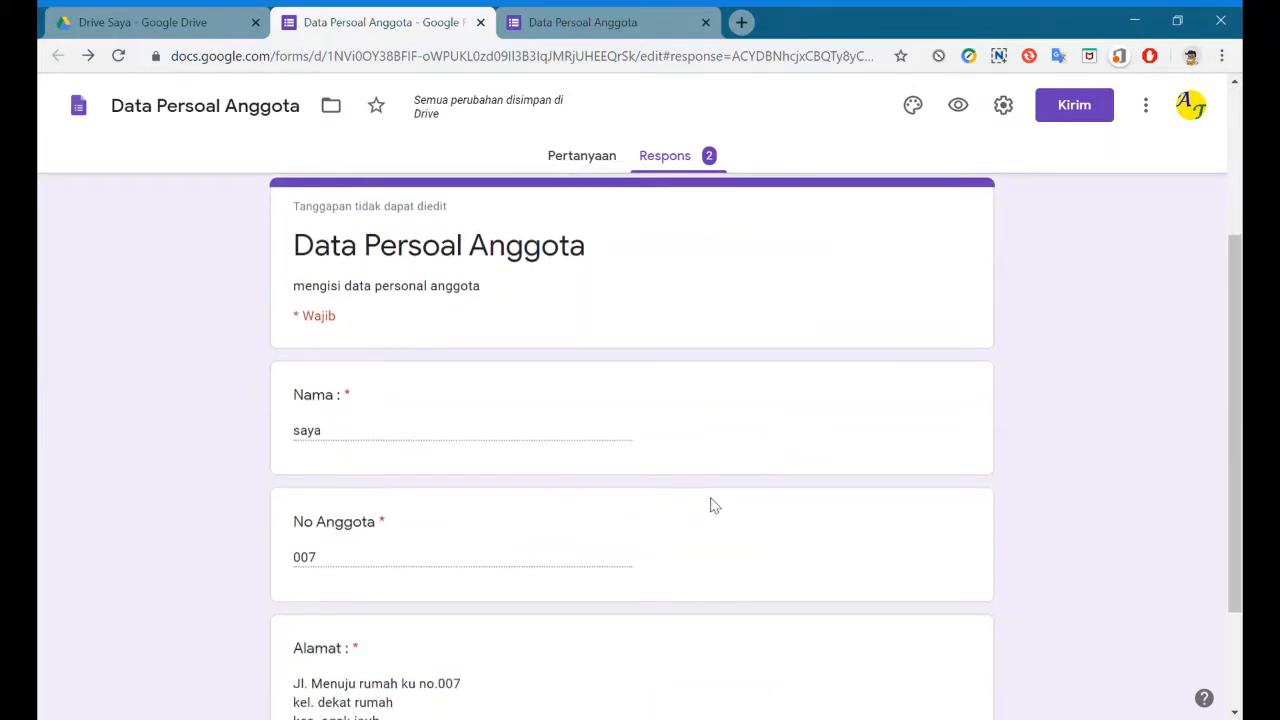
pyautogui.scroll(-2, 714, 505)
pyautogui.scroll(4, 714, 505)
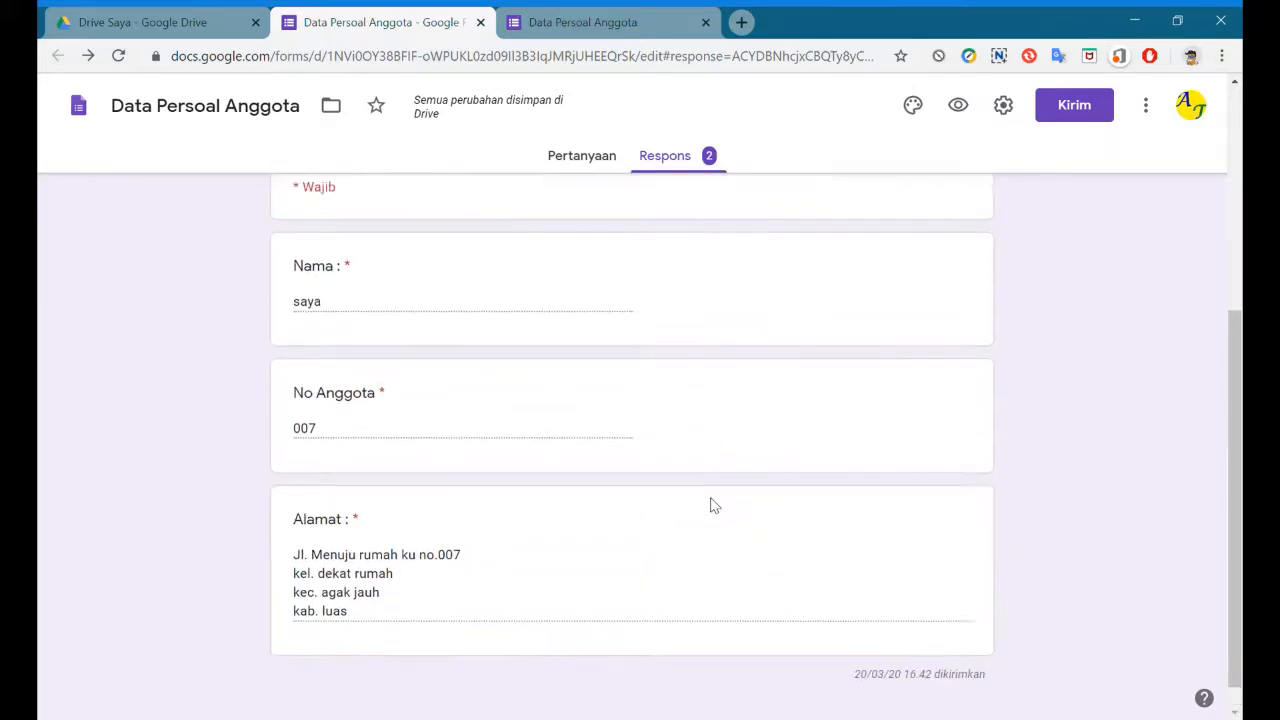
pyautogui.click(456, 302)
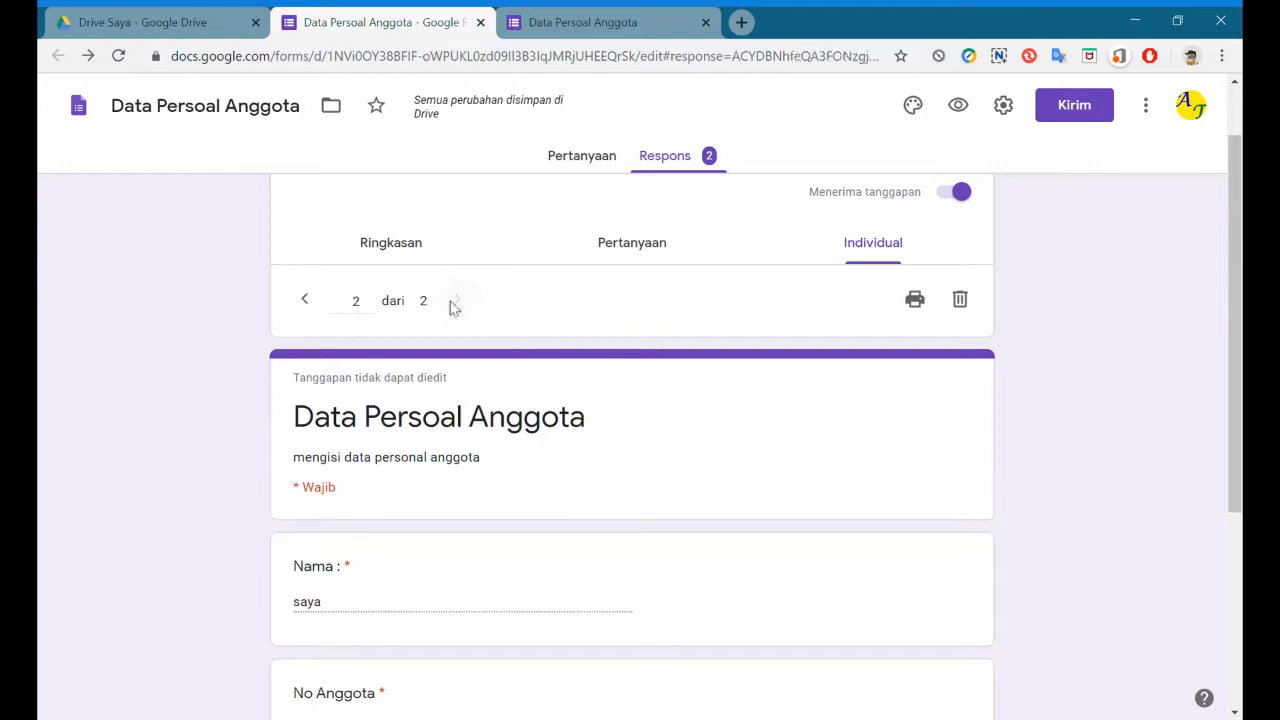
pyautogui.scroll(-1, 588, 442)
pyautogui.scroll(-2, 588, 442)
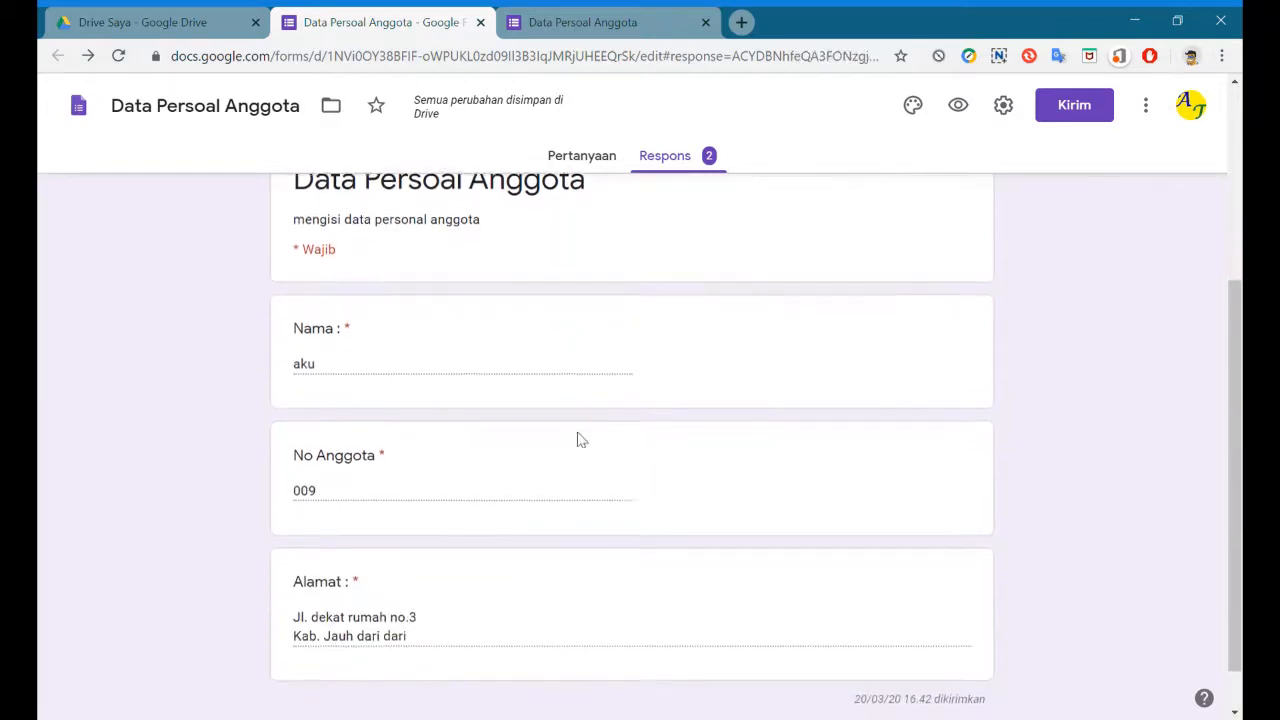
# Create a new spreadsheet for the form's responses, keeping the suggested file name.
pyautogui.scroll(4, 580, 437)
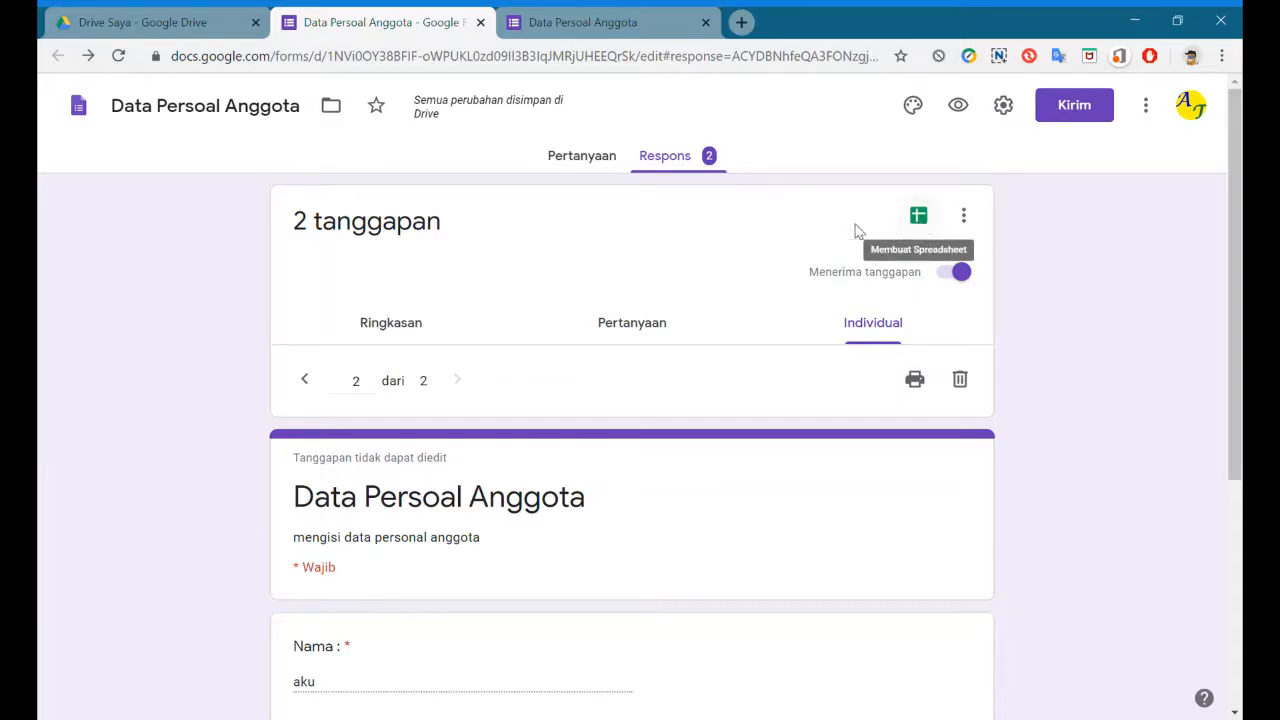
pyautogui.click(920, 216)
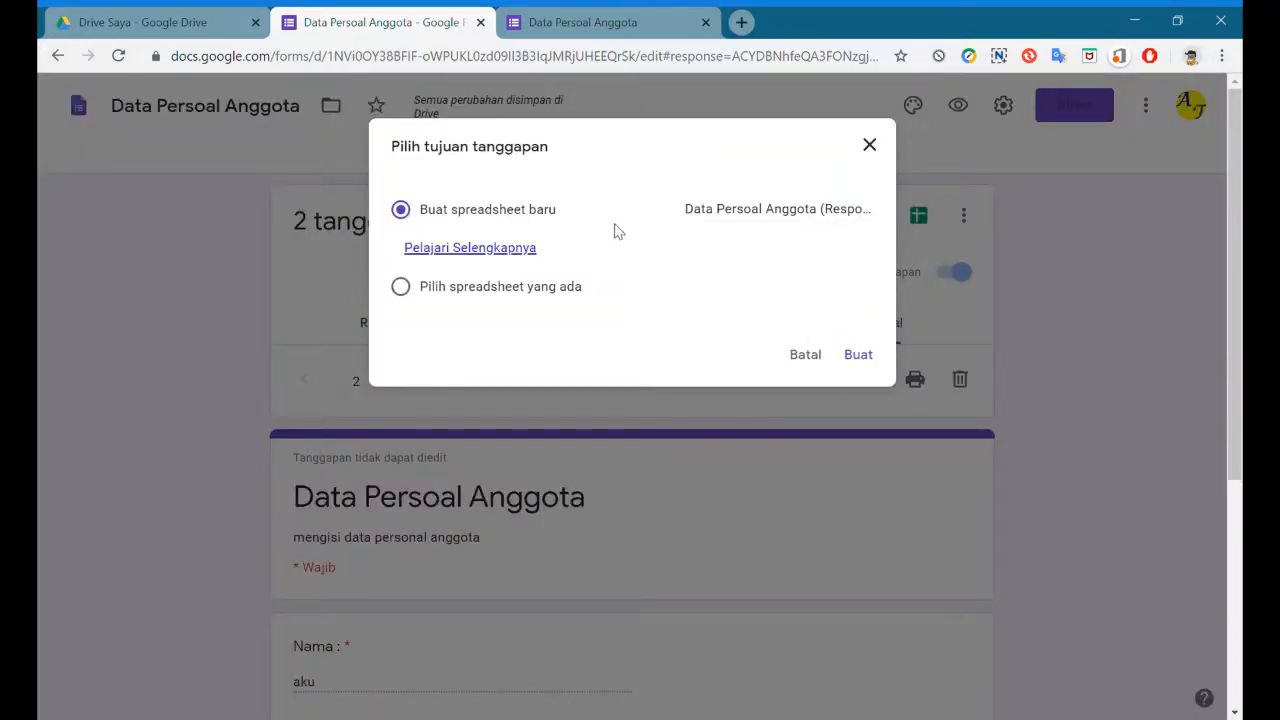
pyautogui.click(862, 357)
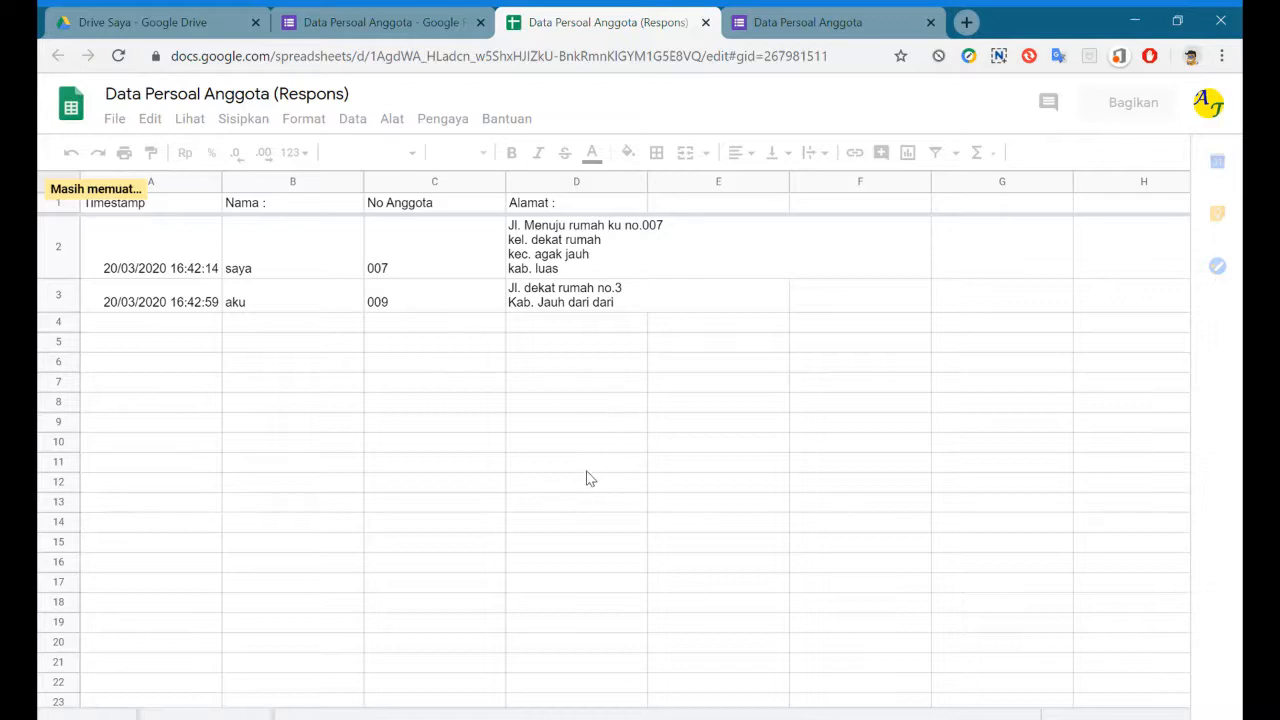
# Return to the form editor and look at the form's general settings, leaving them without saving changes.
pyautogui.click(406, 30)
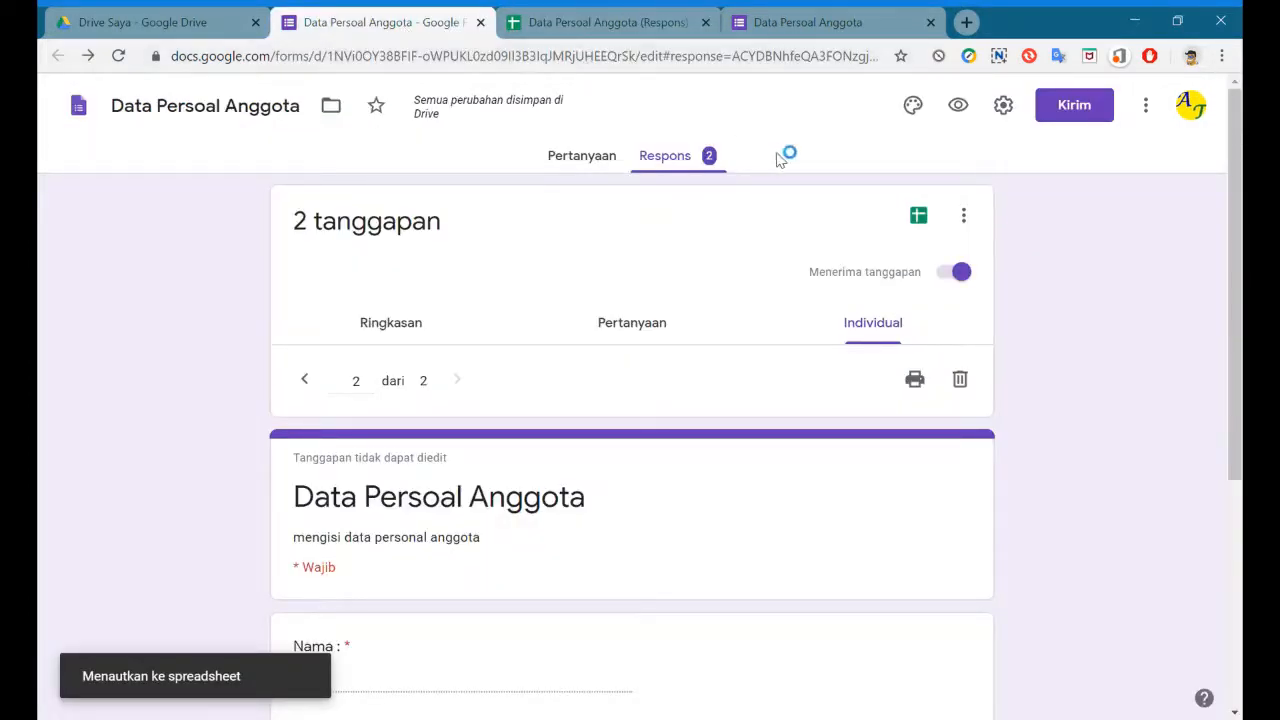
pyautogui.click(1003, 106)
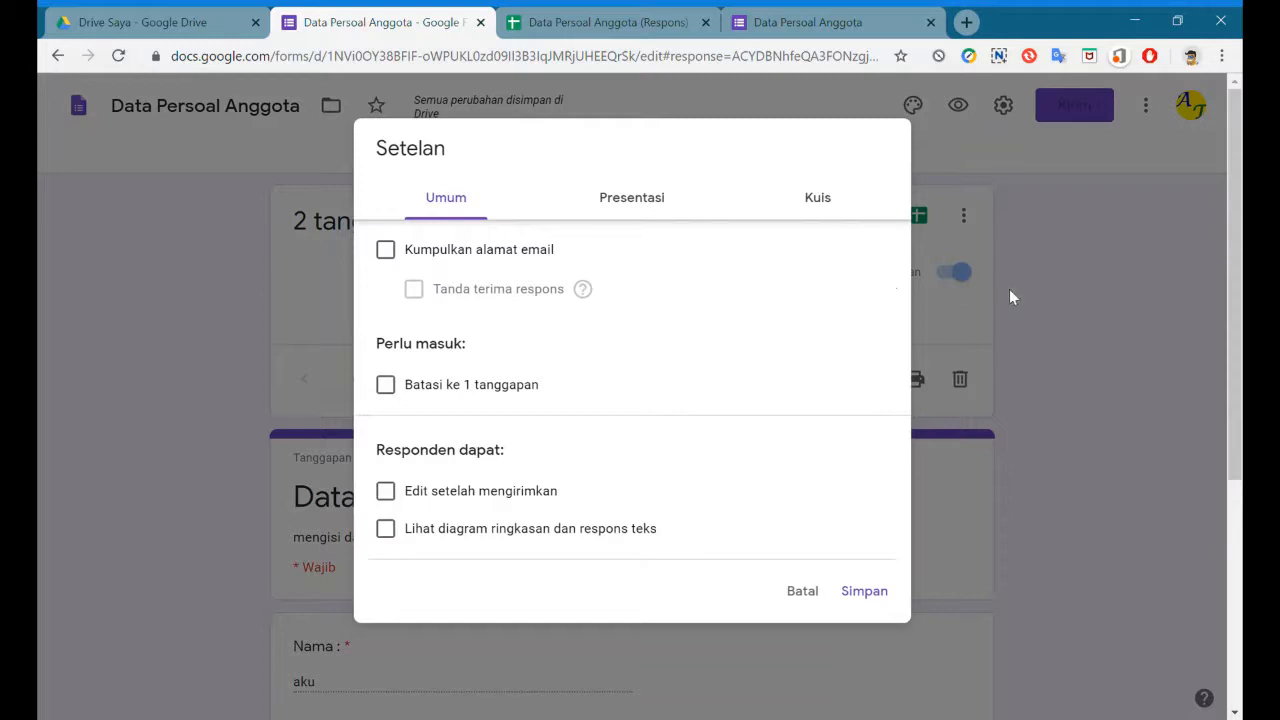
pyautogui.click(809, 592)
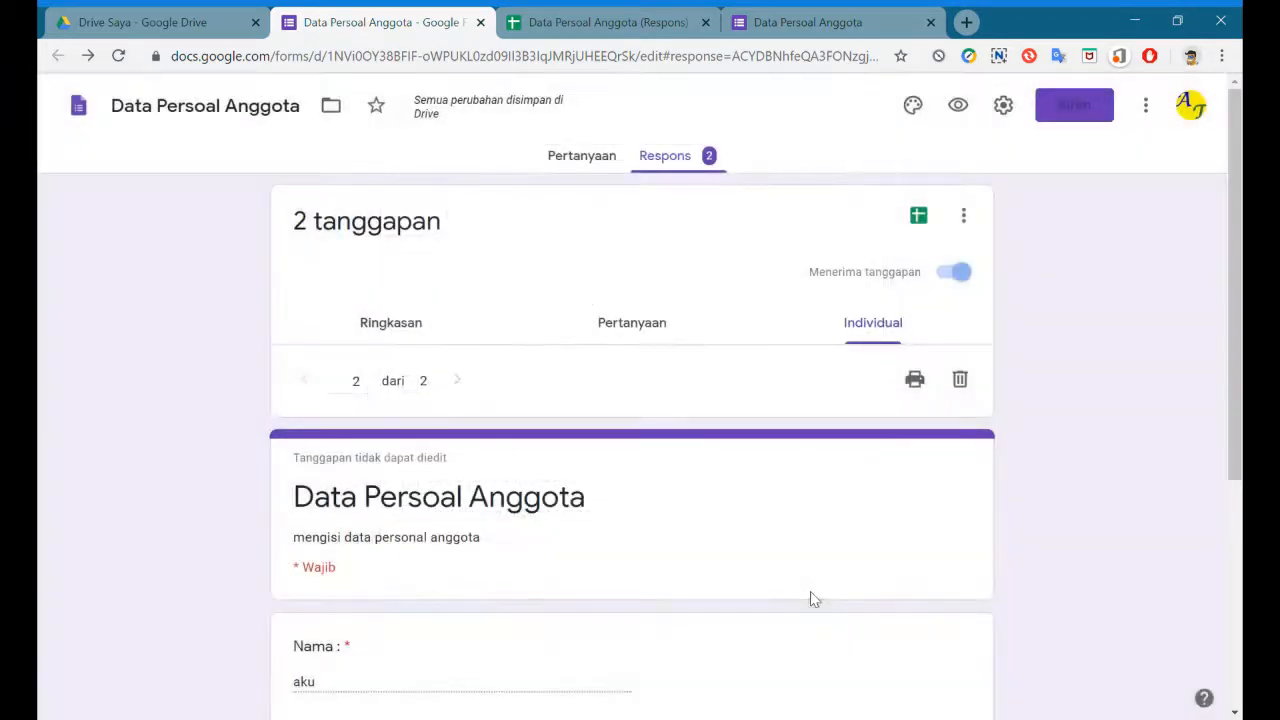
# Preview the form and open its copied web address in a new browser tab.
pyautogui.click(960, 110)
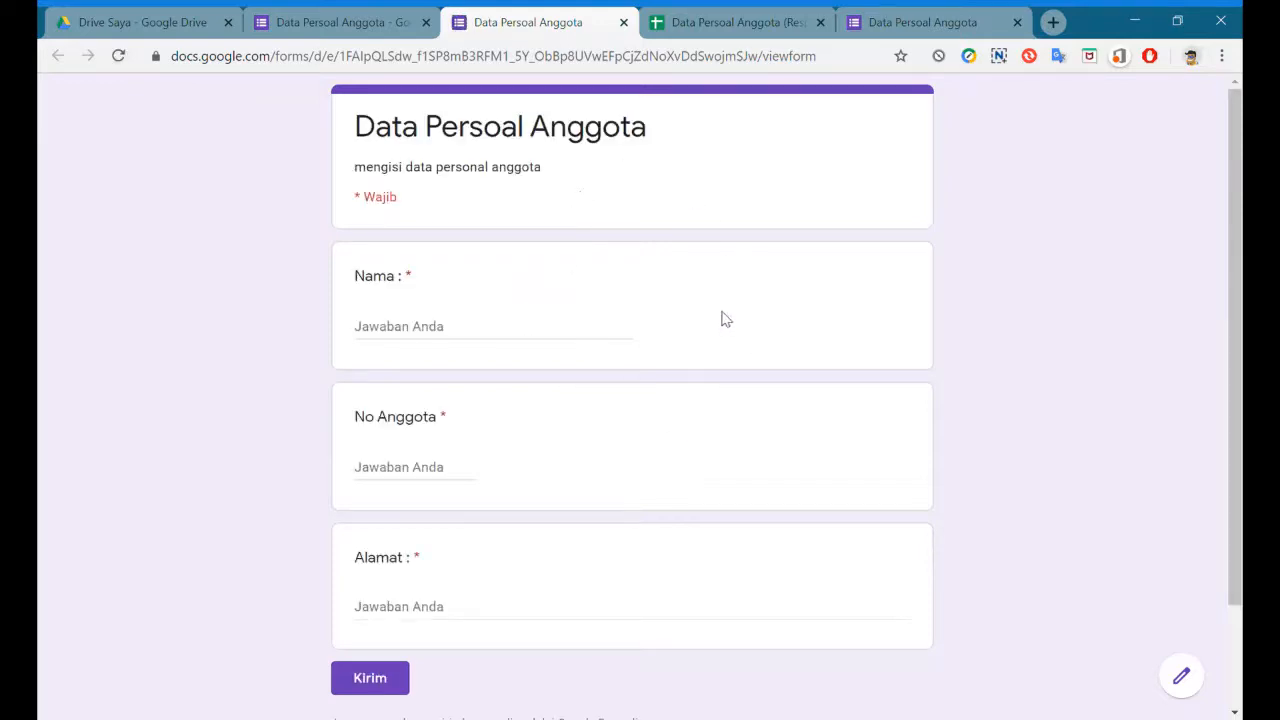
pyautogui.click(733, 57)
pyautogui.hotkey('ctrl', 'c')
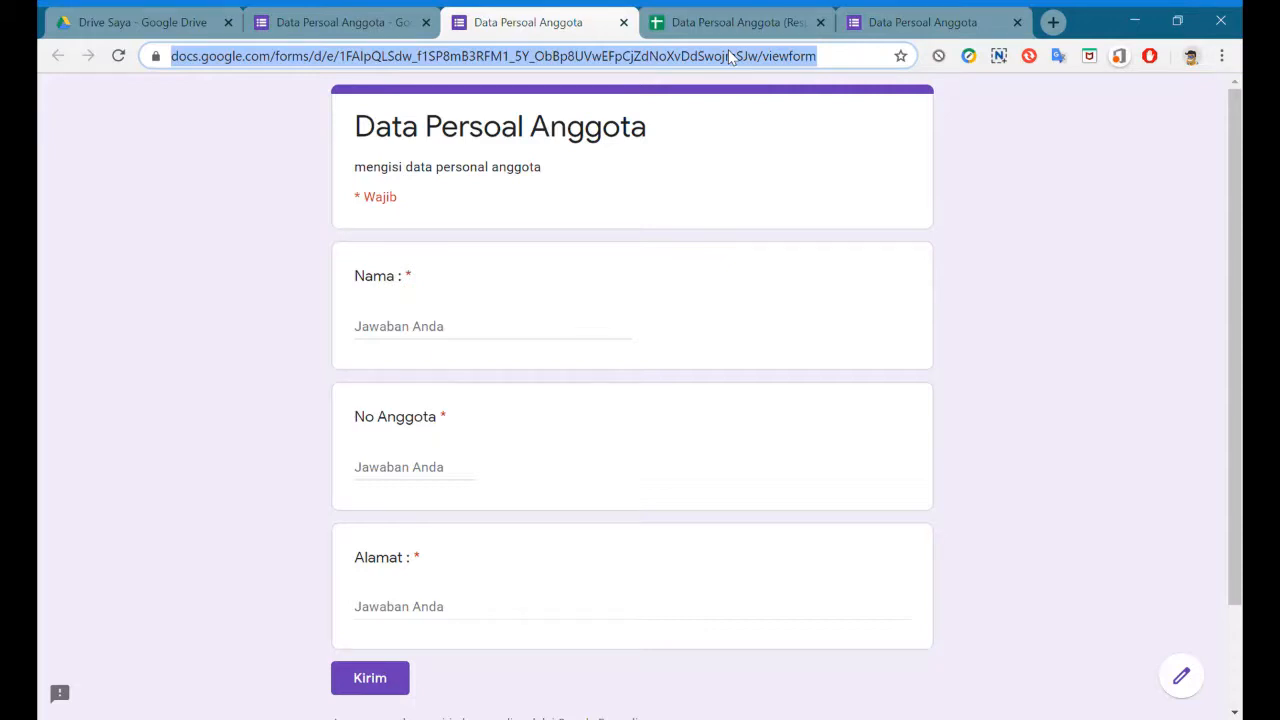
pyautogui.click(1053, 22)
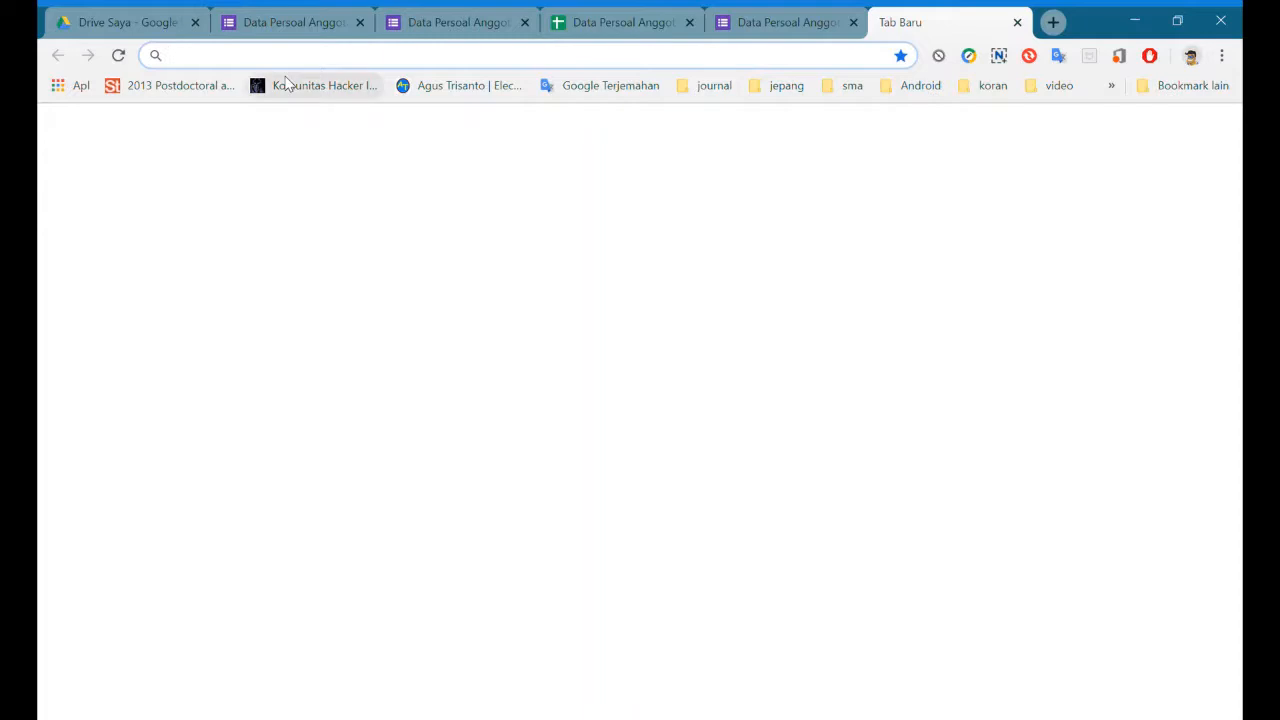
pyautogui.hotkey('ctrl', 'v')
pyautogui.press('Return')
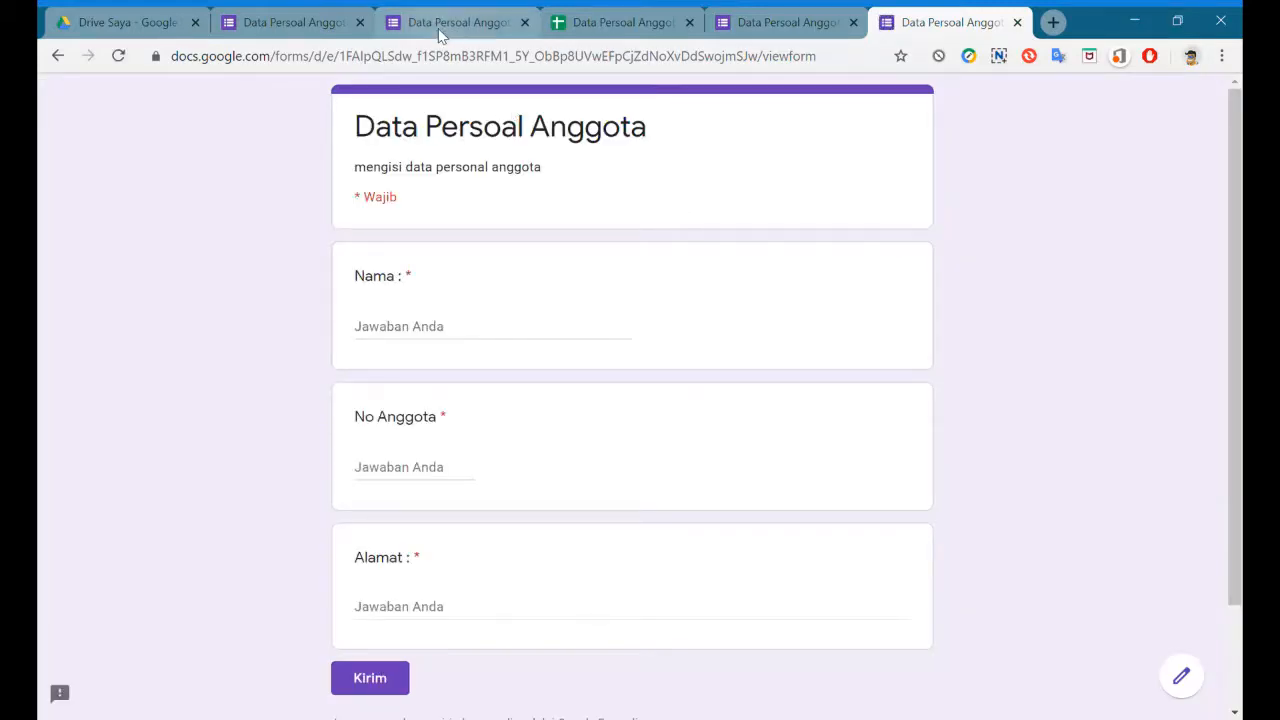
# Return to the form editor and generate a shortened sharing link in the form's sending options.
pyautogui.click(435, 22)
pyautogui.click(313, 22)
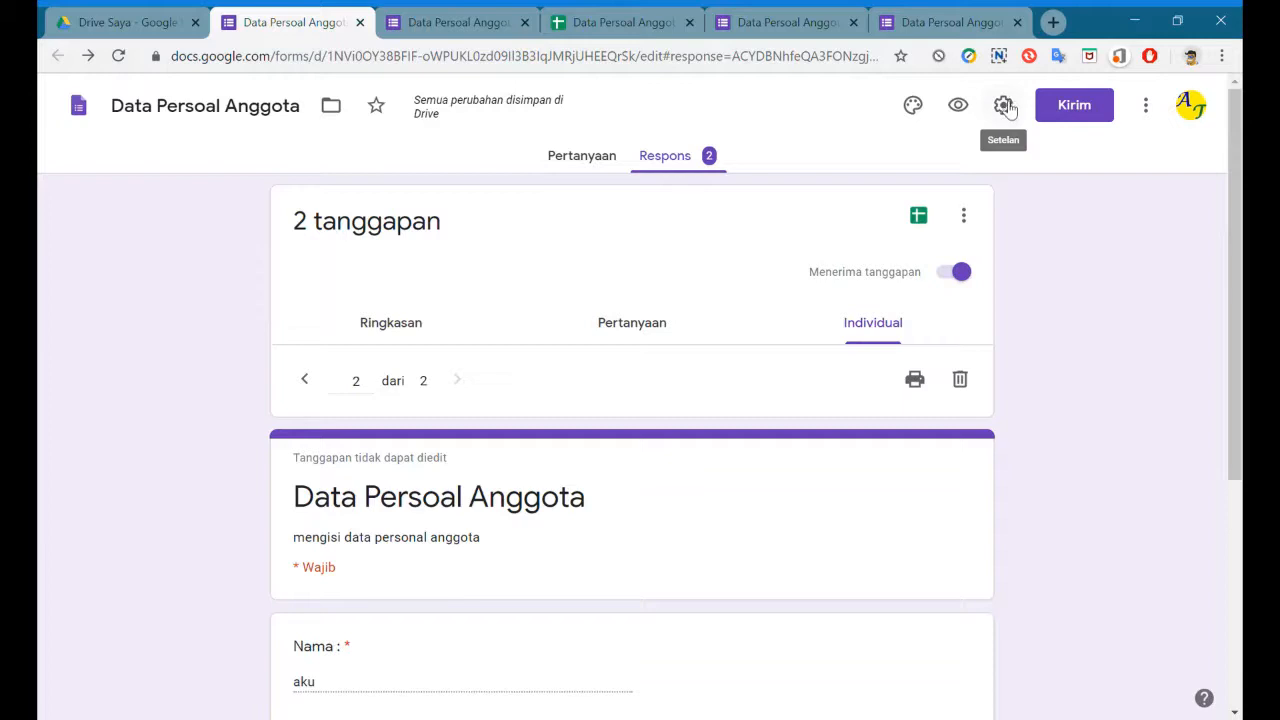
pyautogui.click(1075, 105)
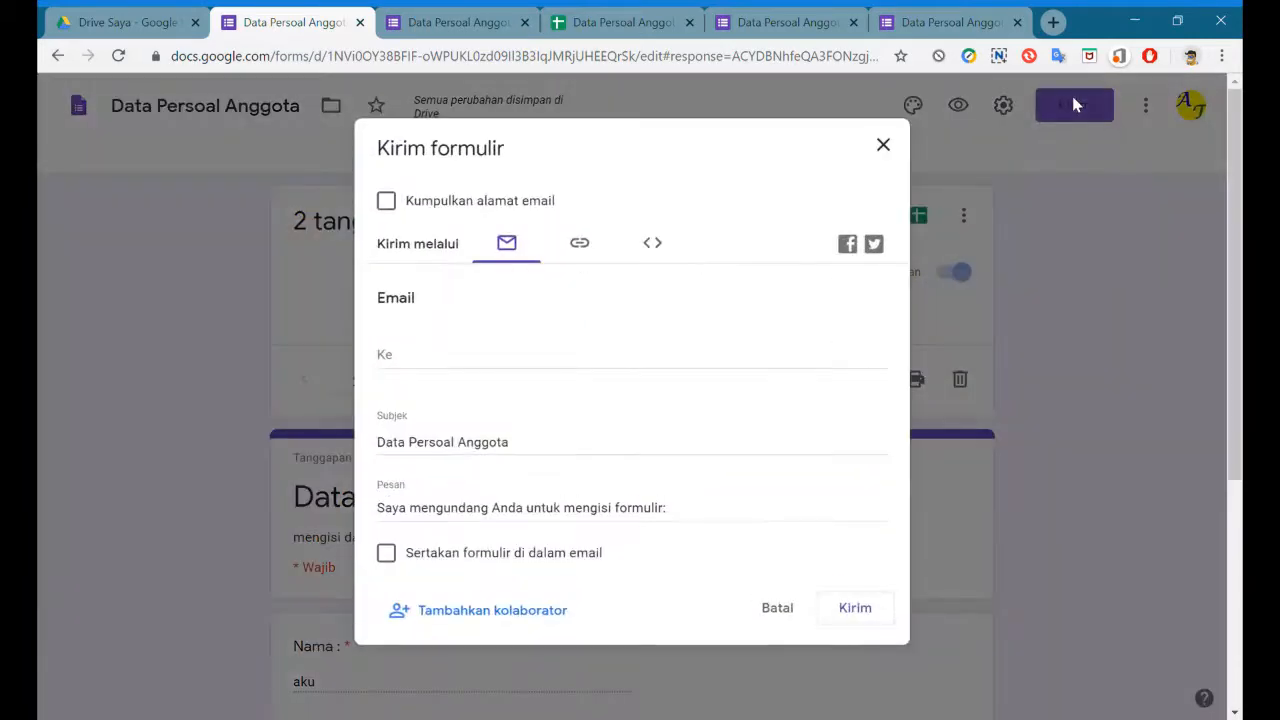
pyautogui.click(582, 254)
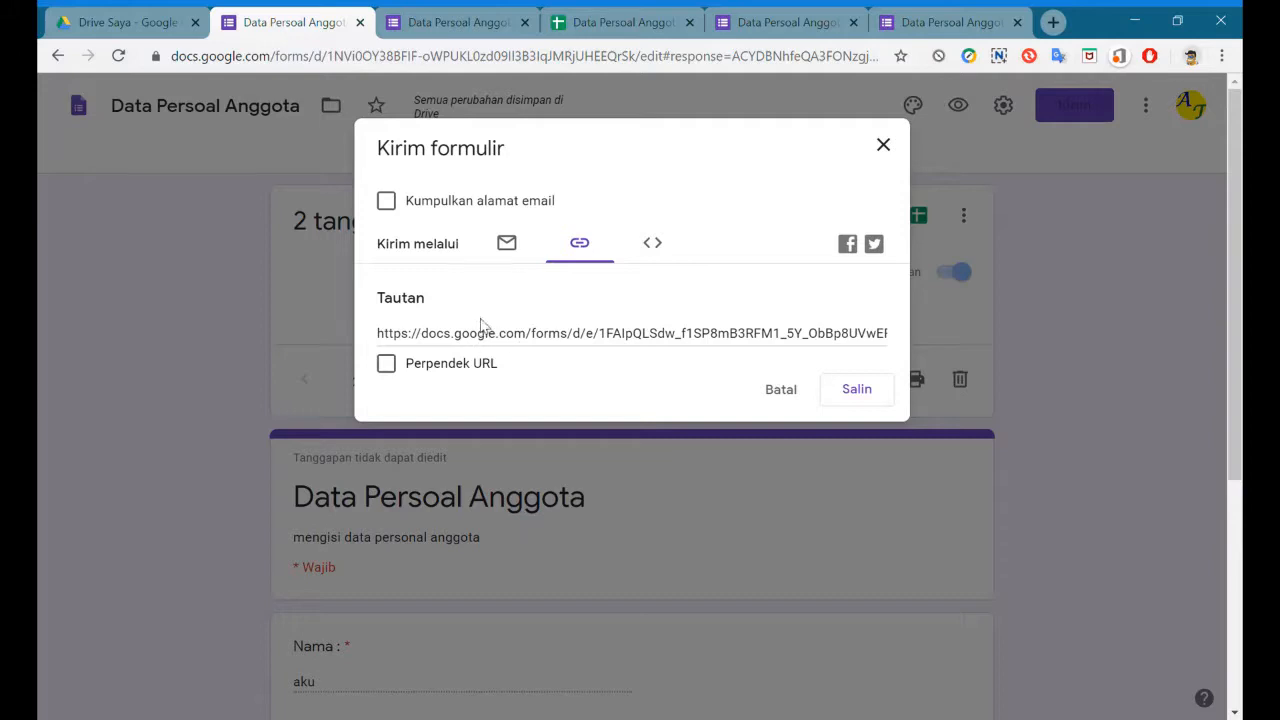
pyautogui.click(389, 365)
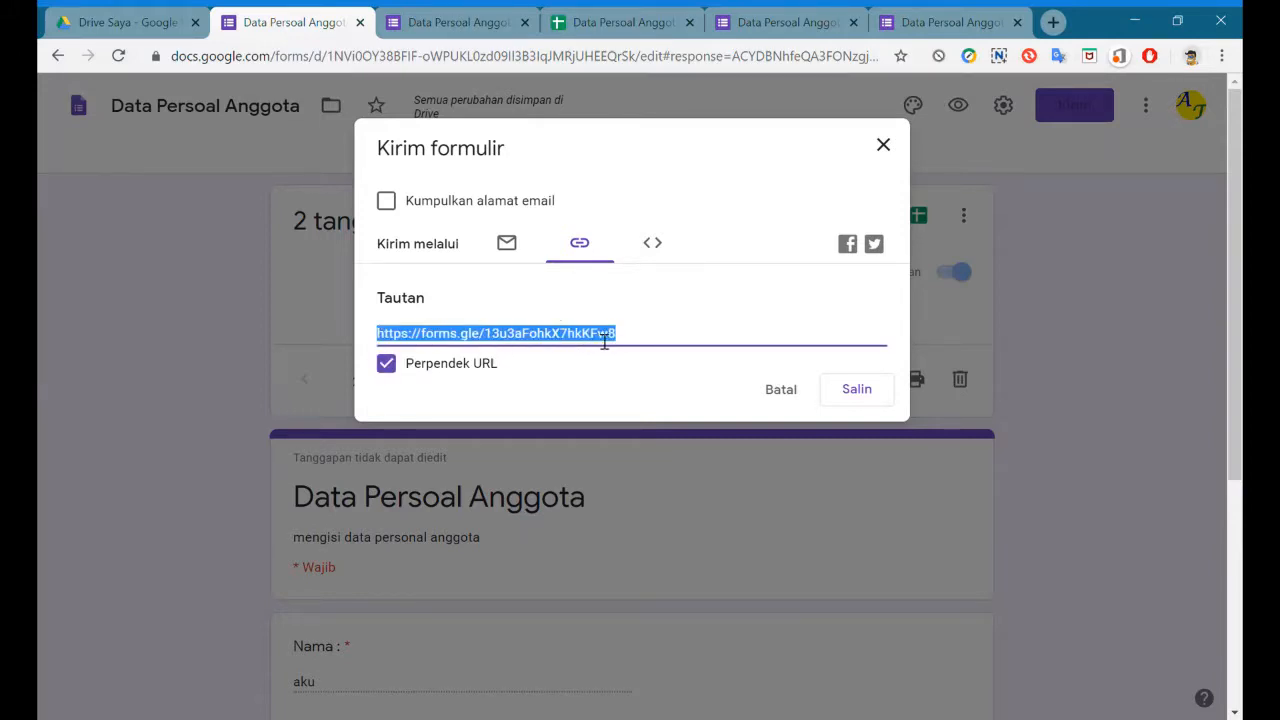
pyautogui.click(387, 364)
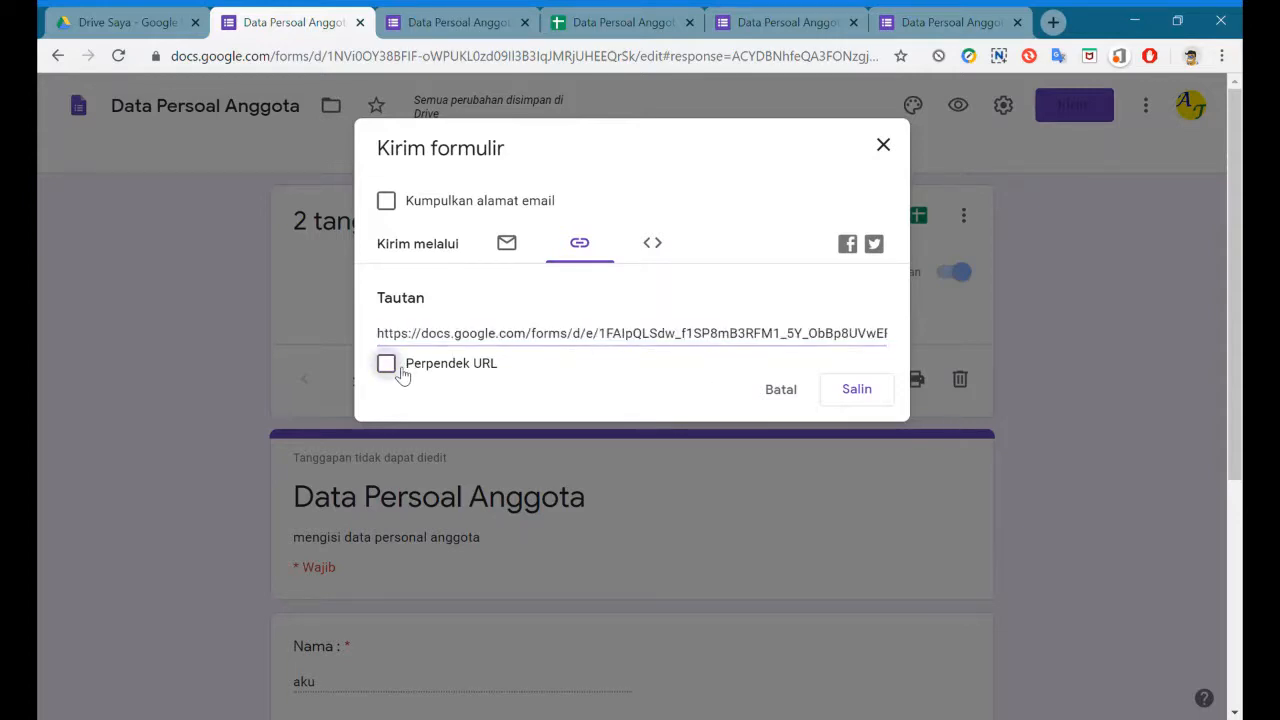
pyautogui.click(401, 372)
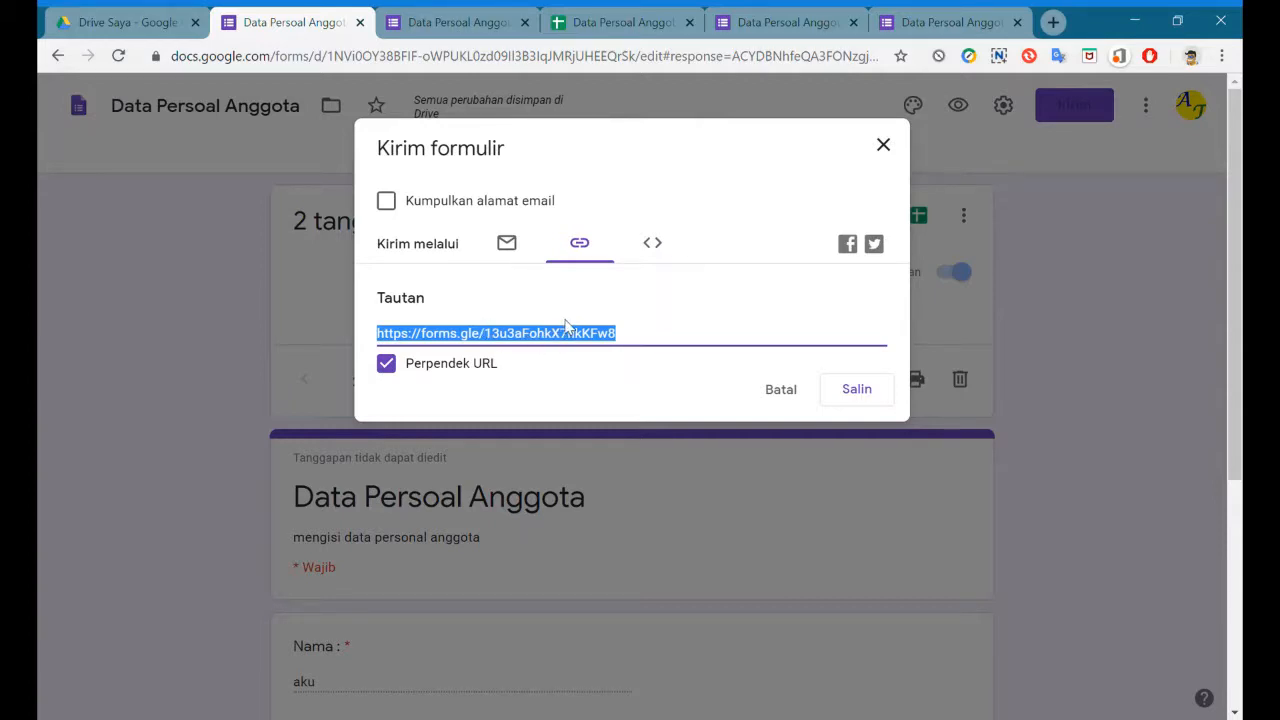
# Show the form's HTML embed code among the sending options and select the whole code.
pyautogui.click(654, 248)
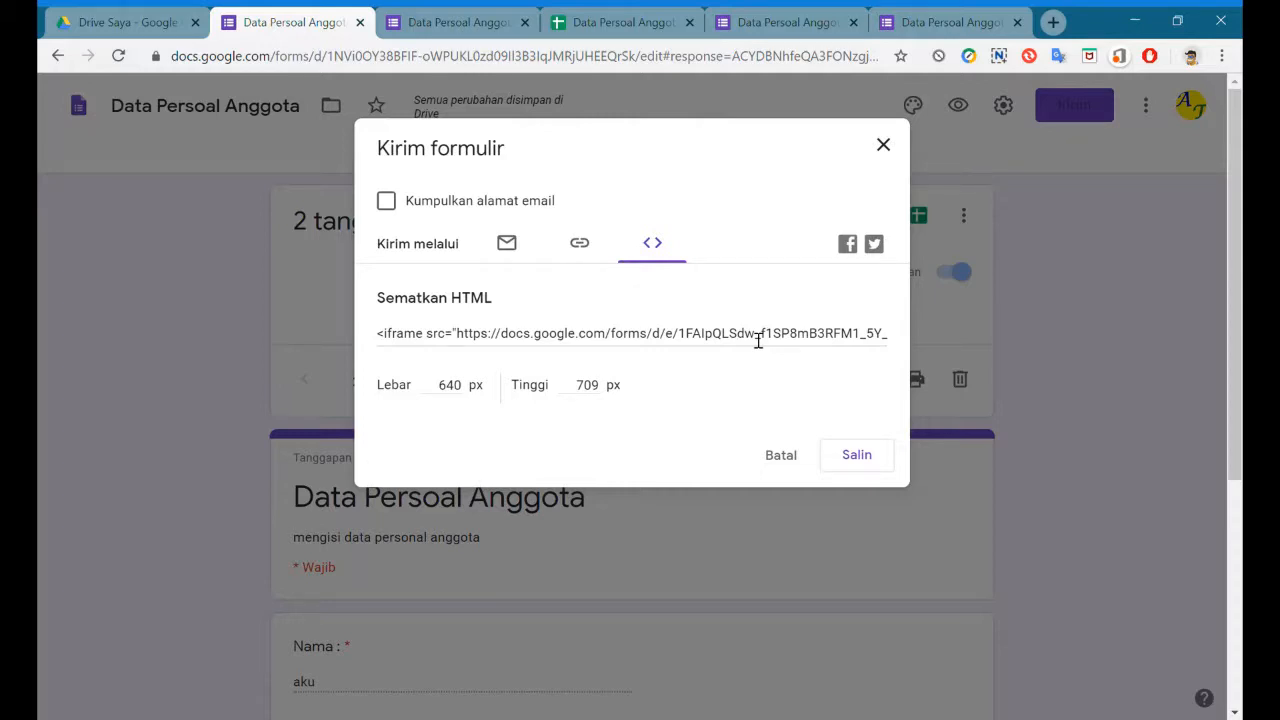
pyautogui.click(640, 344)
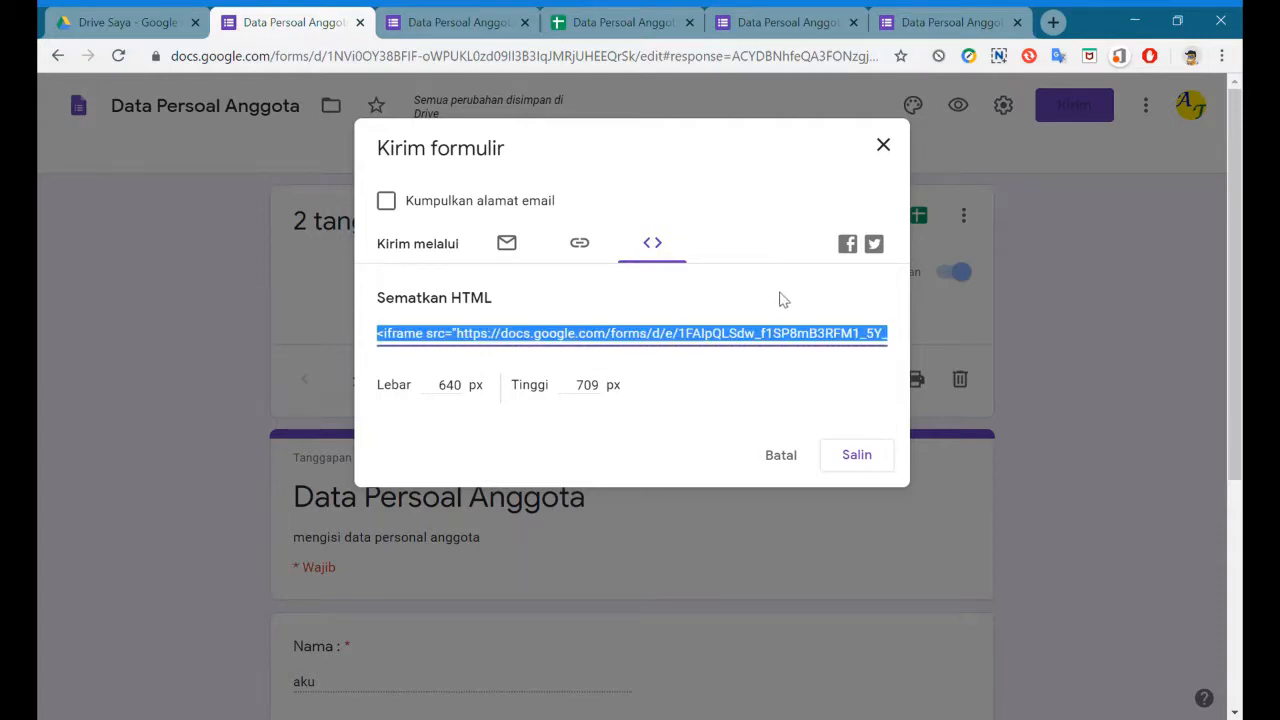